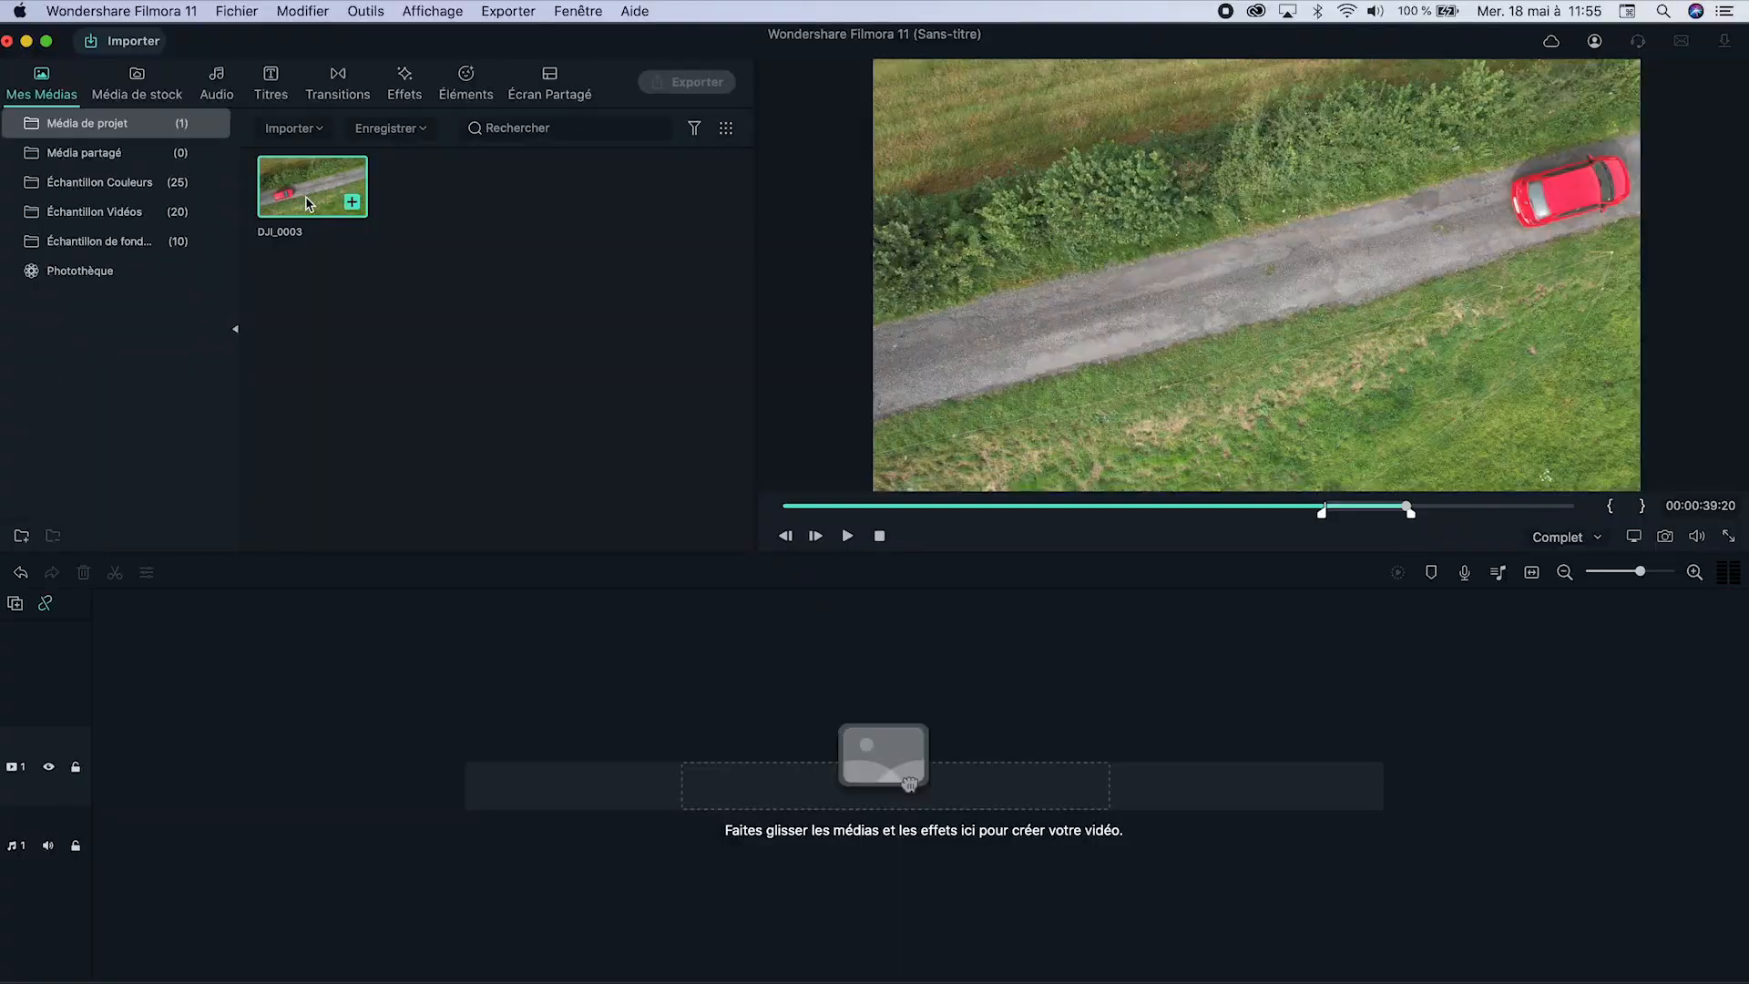
Step: Place the DJI_0003 clip at the start of the timeline and add a Default Title of equal length on the track above
{"action": "left_click_drag", "start_coordinate": [305, 202], "coordinate": [99, 769]}
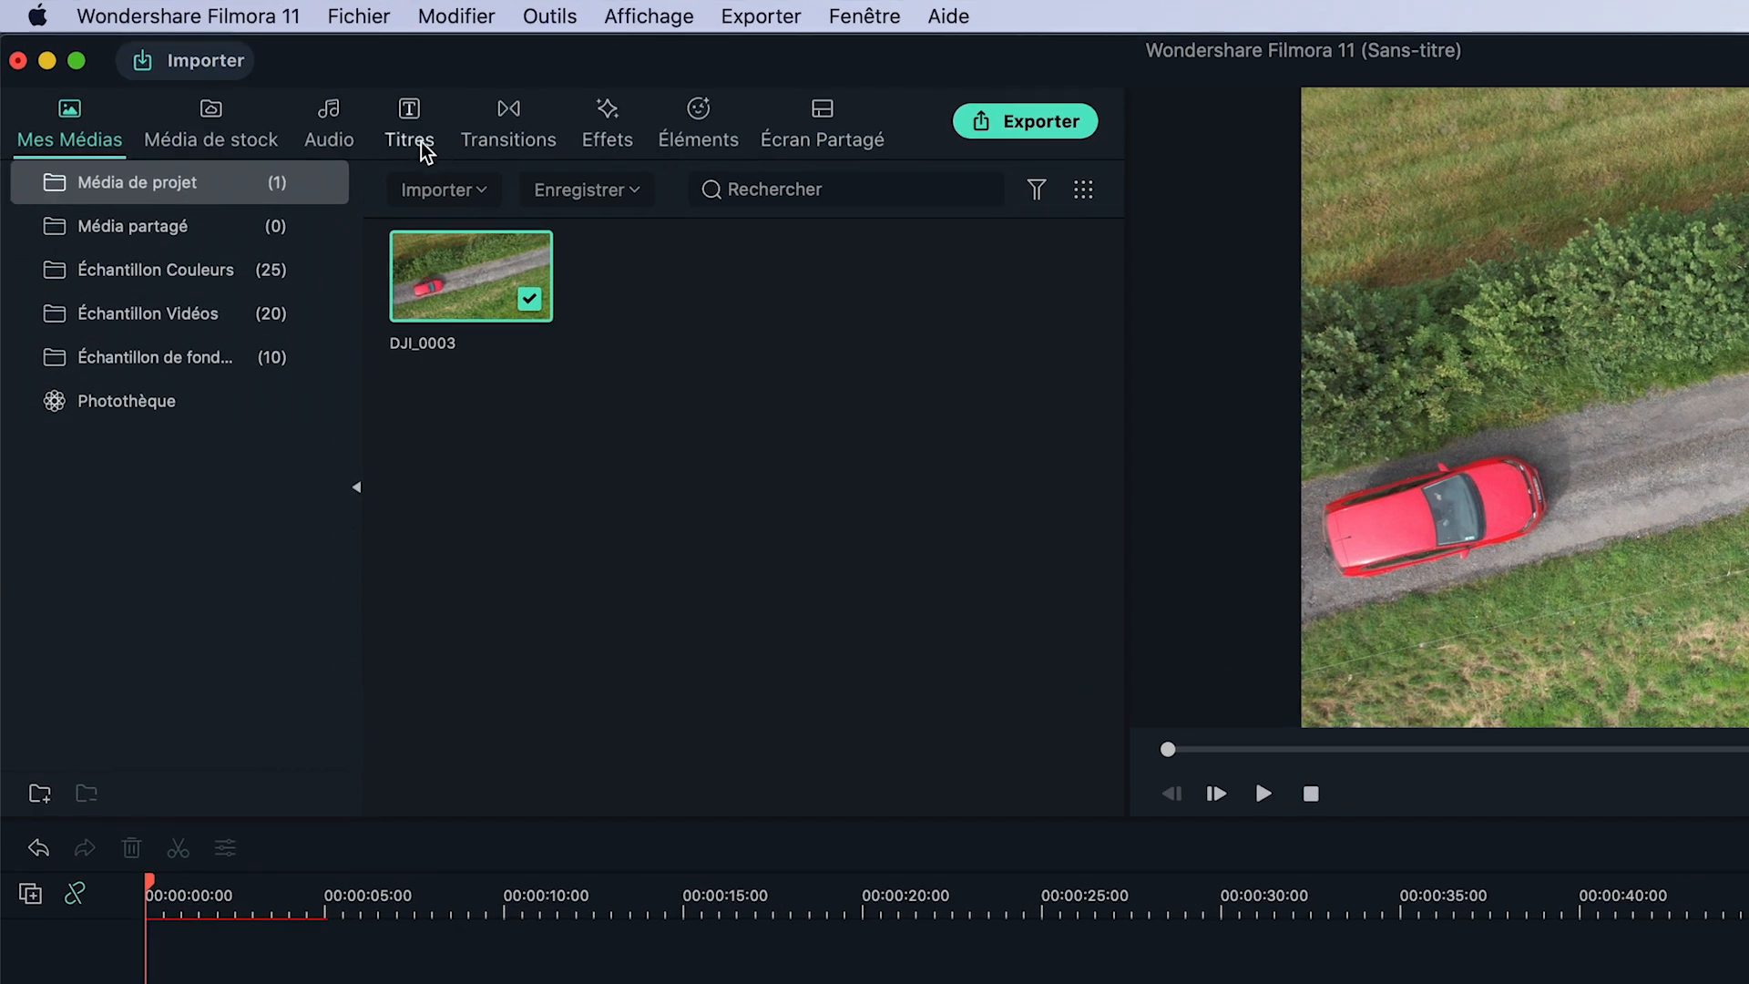
{"action": "left_click", "coordinate": [268, 97]}
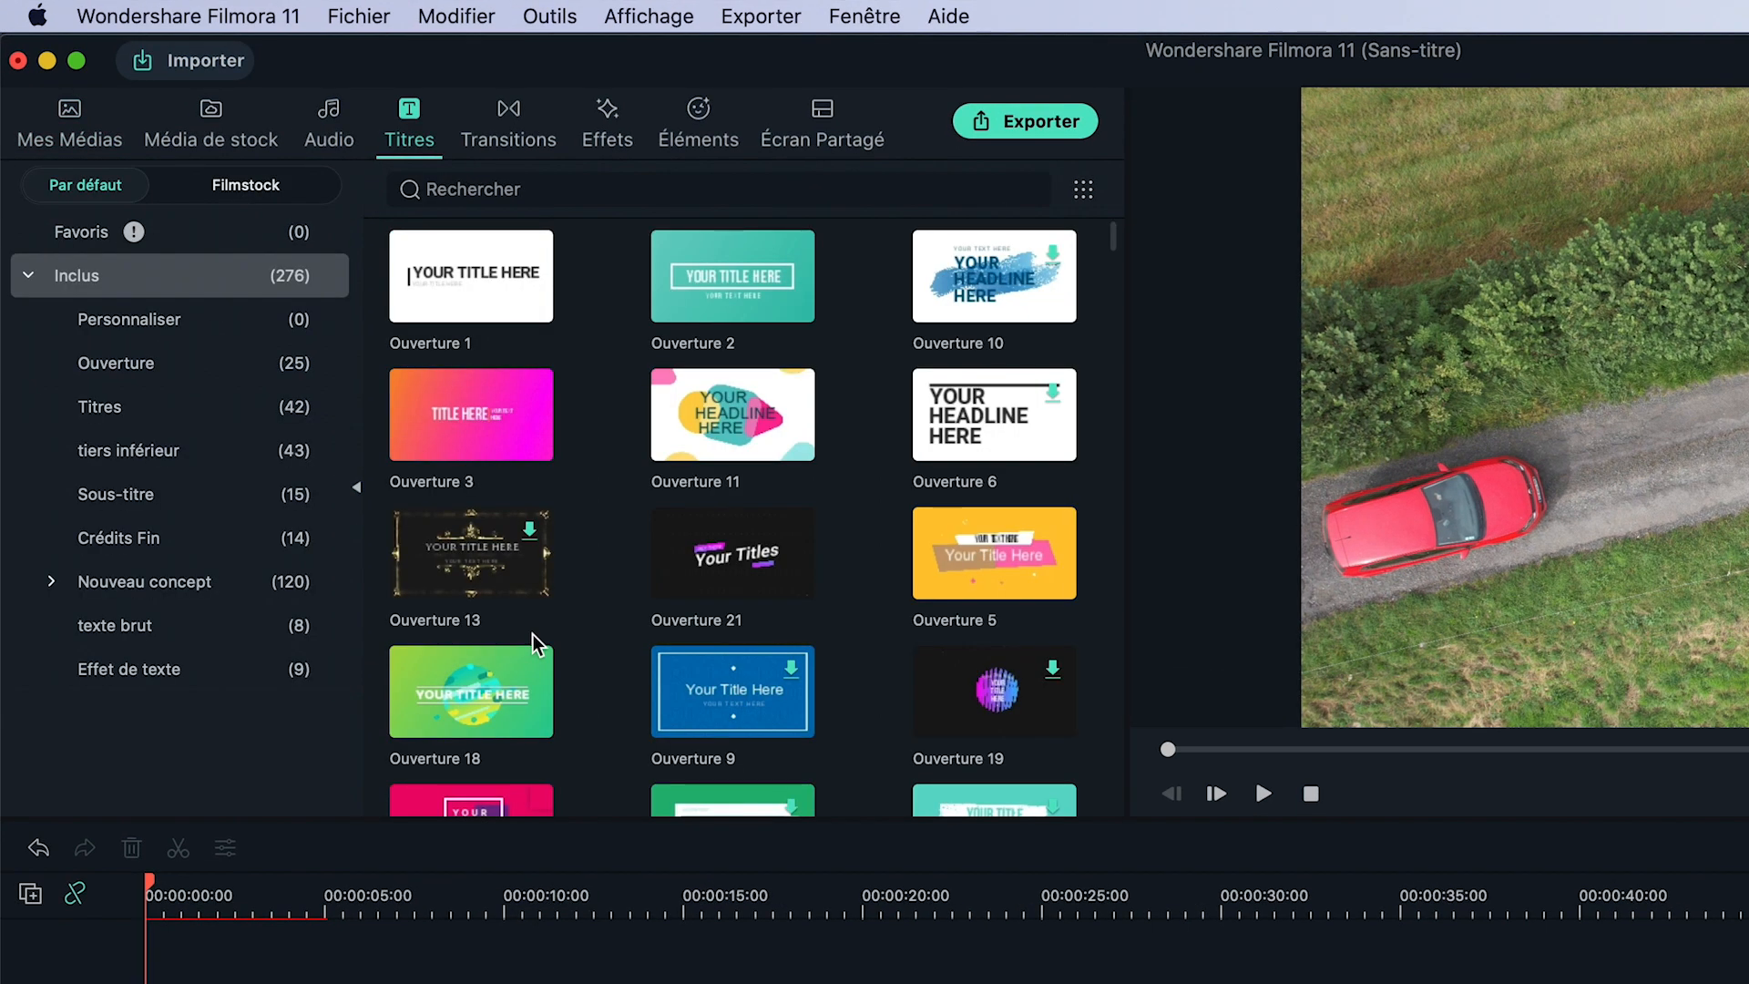
{"action": "scroll", "coordinate": [532, 634], "scroll_direction": "down", "scroll_amount": 10}
{"action": "scroll", "coordinate": [532, 634], "scroll_direction": "down", "scroll_amount": 1}
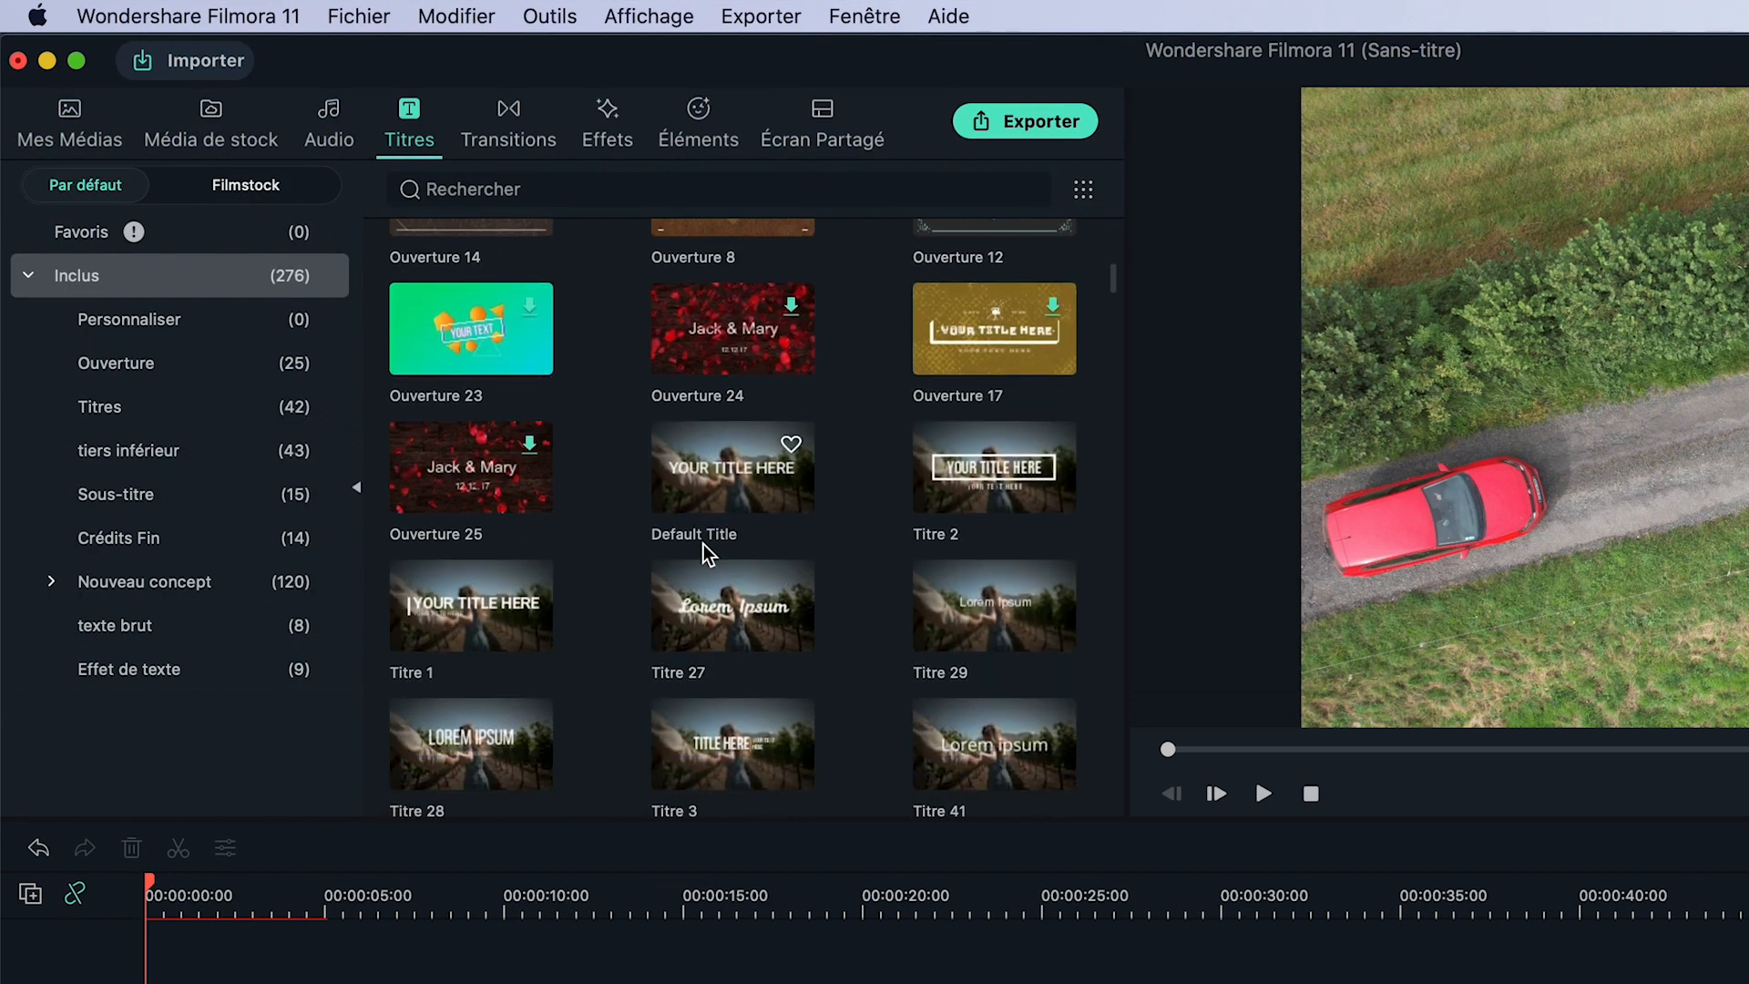
{"action": "left_click_drag", "start_coordinate": [712, 516], "coordinate": [145, 983]}
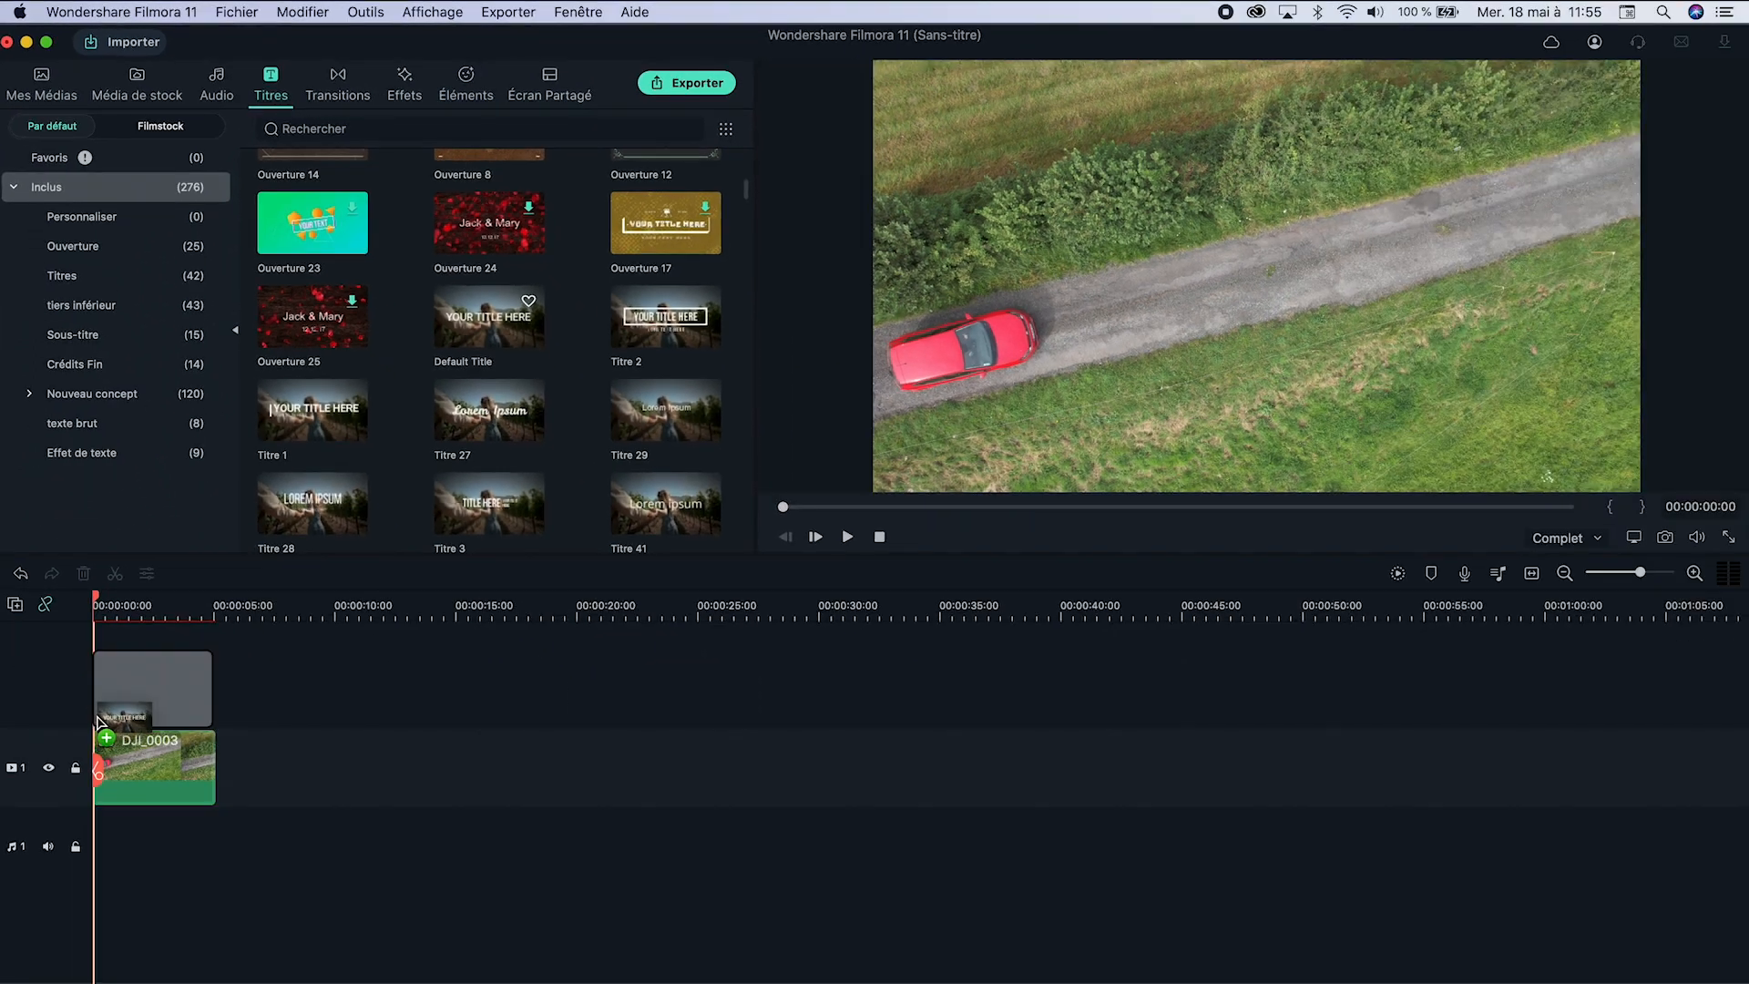
{"action": "left_click_drag", "start_coordinate": [92, 718], "coordinate": [92, 717]}
{"action": "left_click_drag", "start_coordinate": [211, 707], "coordinate": [216, 708]}
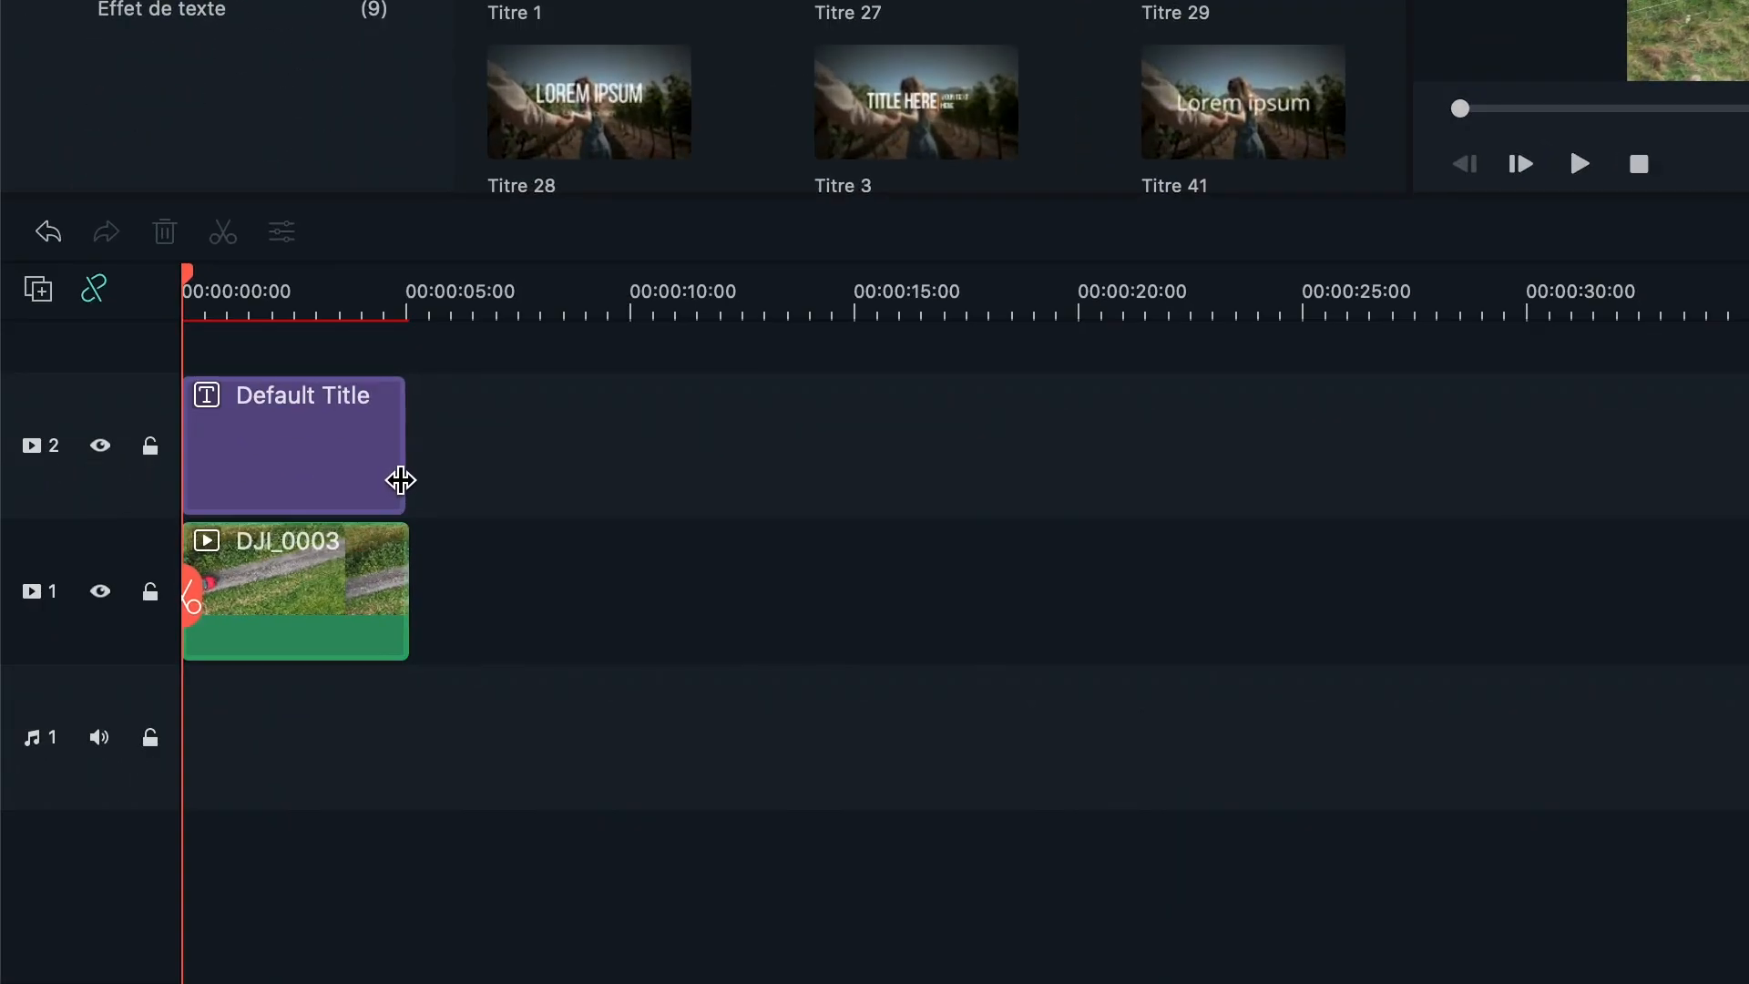
{"action": "left_click_drag", "start_coordinate": [409, 480], "coordinate": [410, 480]}
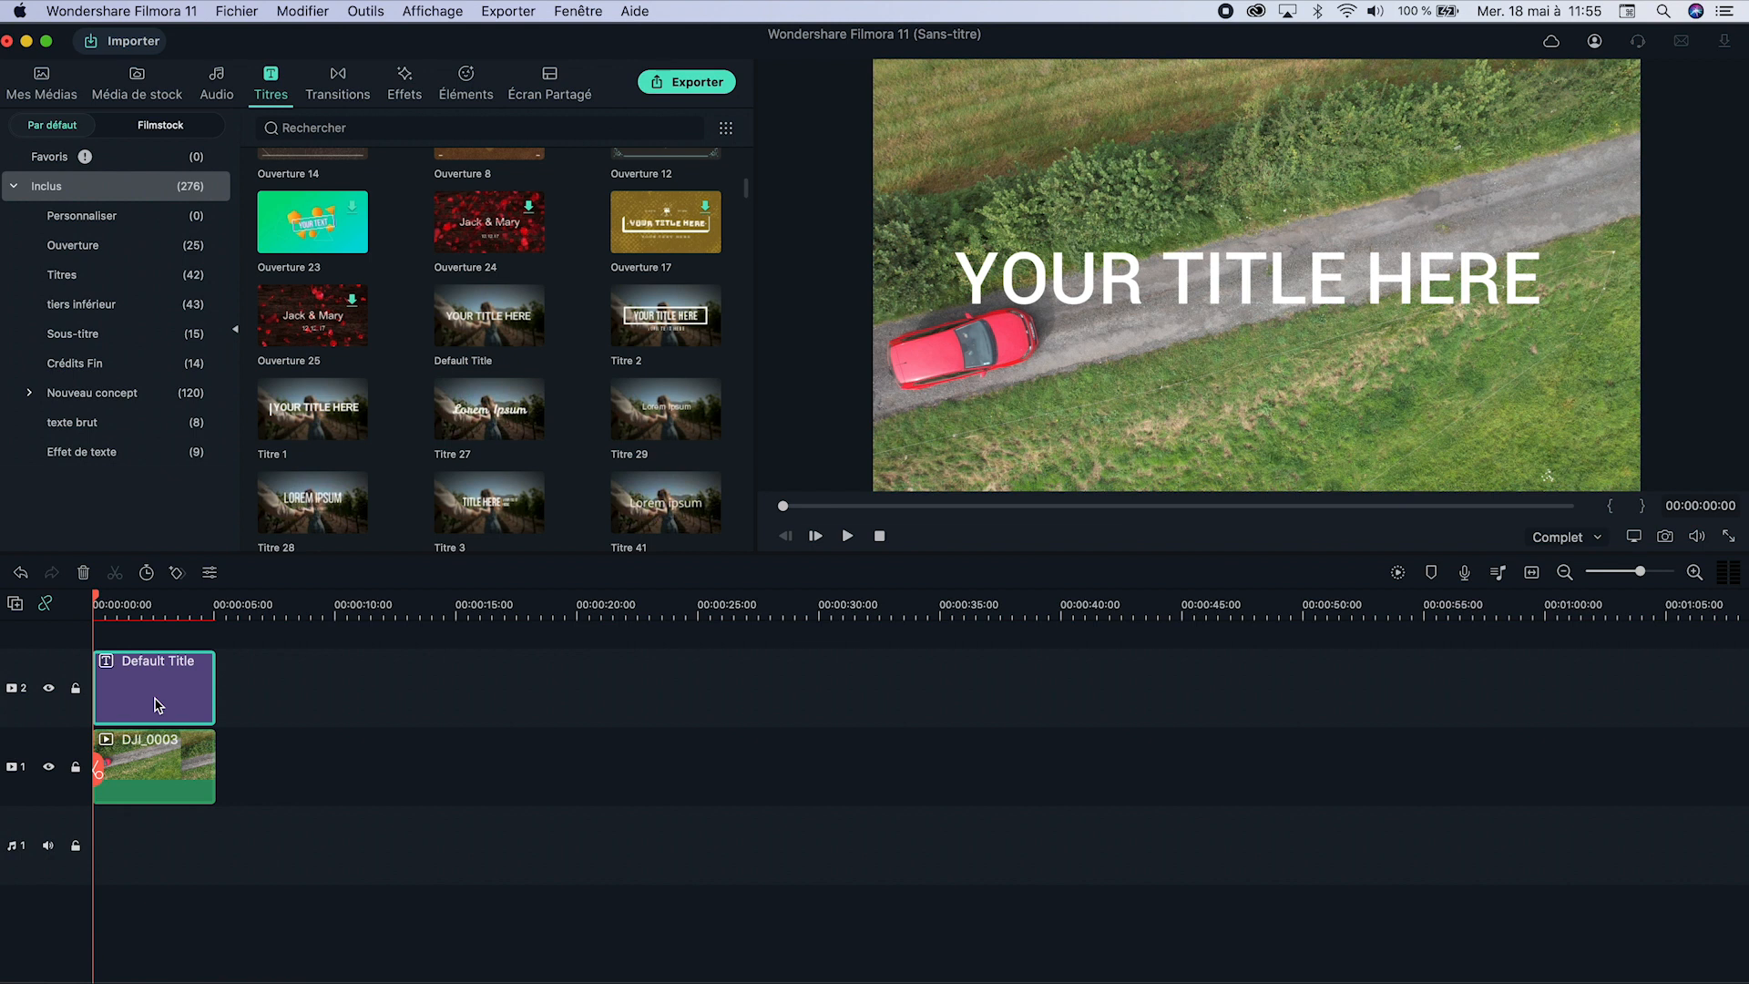
Step: Replace the title's text with FILMORA and set its font size to 50
{"action": "double_click", "coordinate": [158, 704]}
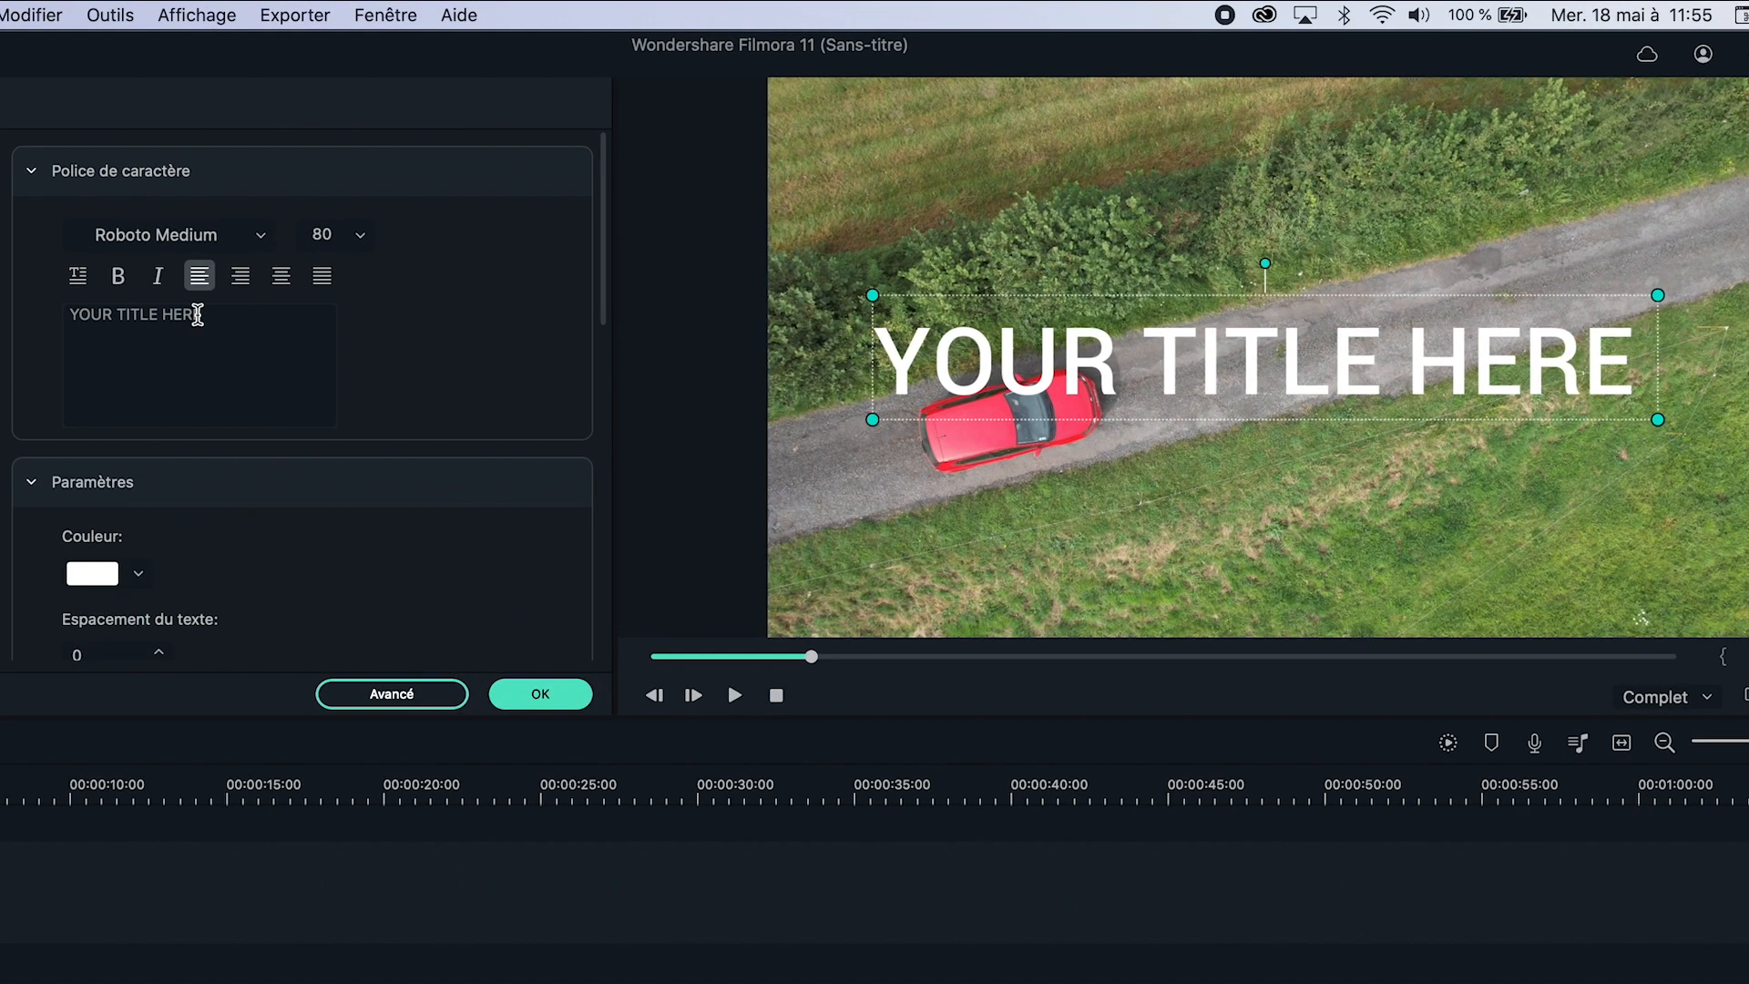
{"action": "triple_click", "coordinate": [431, 242]}
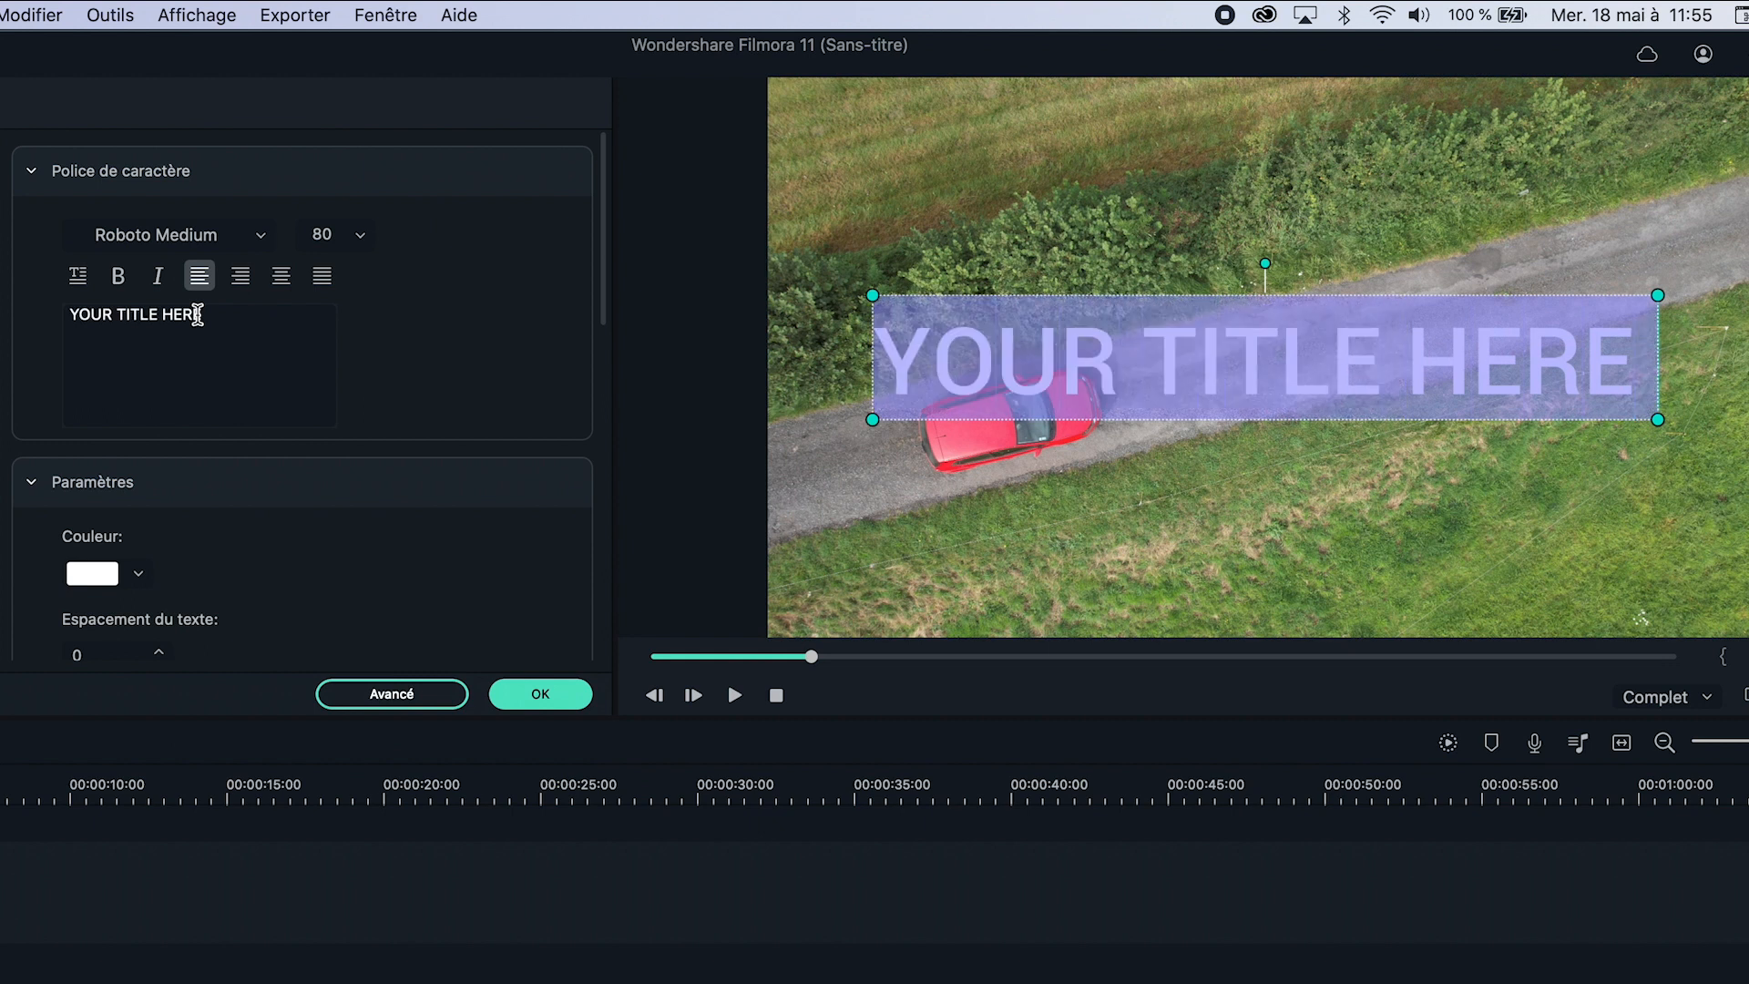
{"action": "type", "text": "FILMORA"}
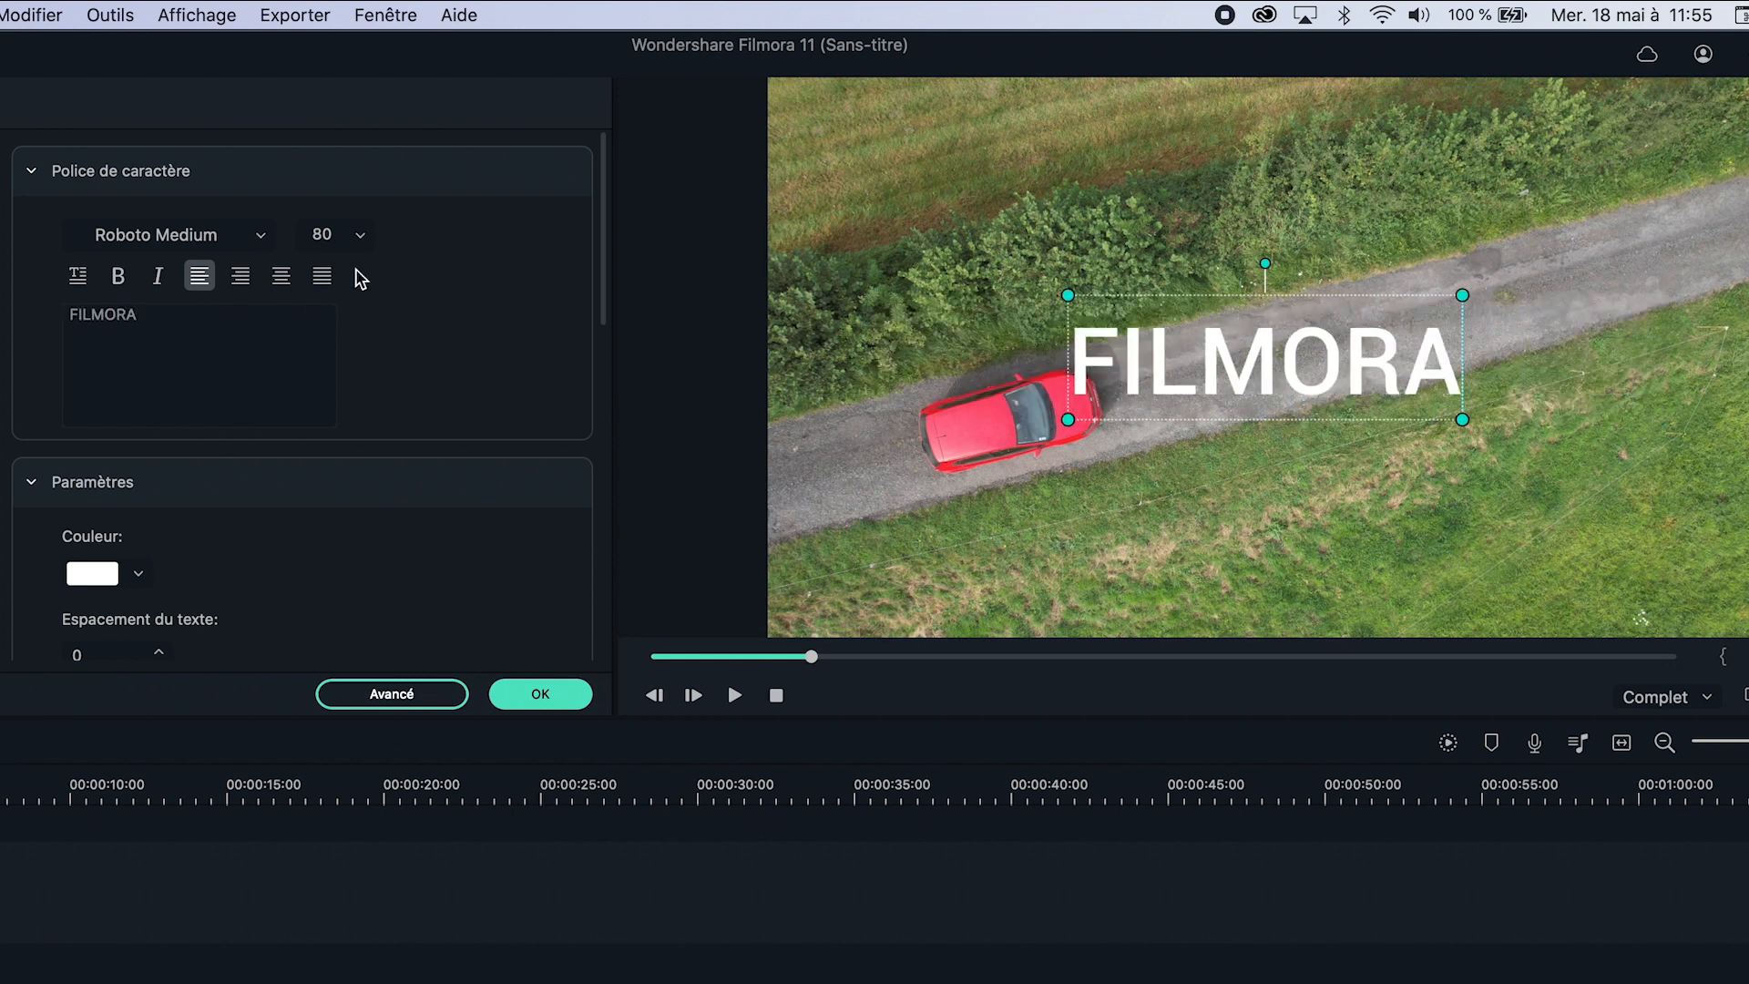
{"action": "left_click", "coordinate": [361, 235]}
{"action": "left_click", "coordinate": [335, 472]}
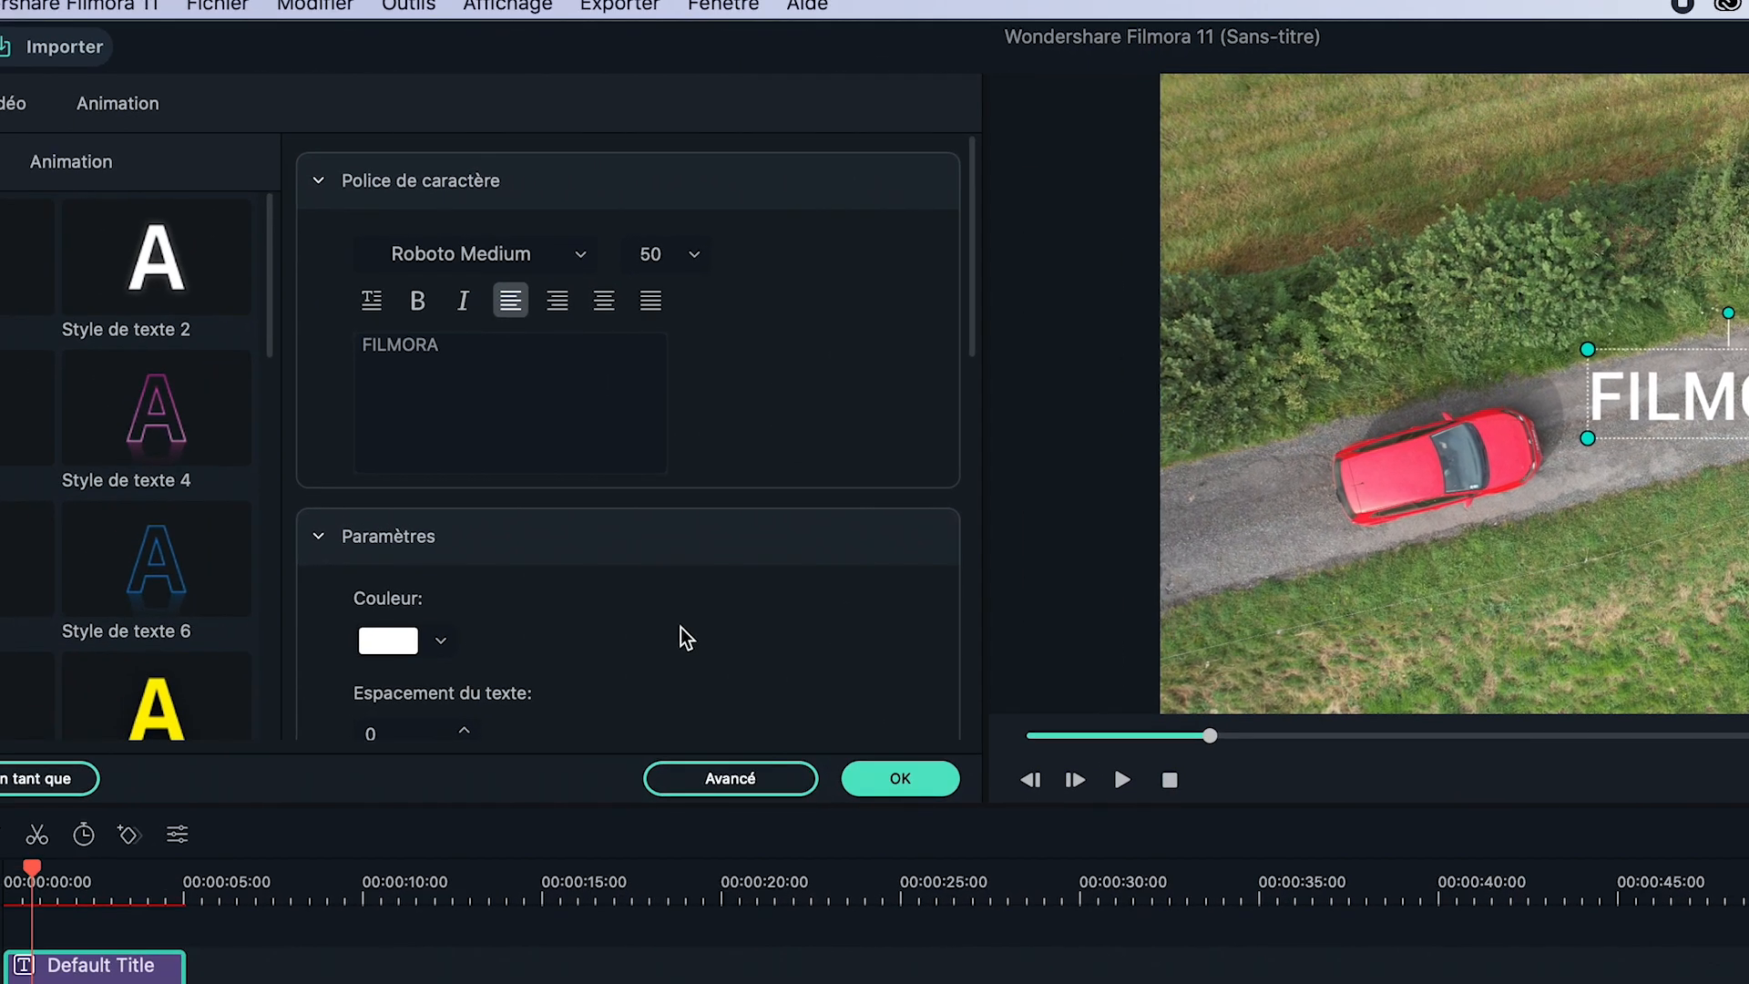
Step: Rotate the FILMORA title to 346° and position it on the road ahead of the car
{"action": "scroll", "coordinate": [348, 560], "scroll_direction": "down", "scroll_amount": 3}
{"action": "scroll", "coordinate": [681, 626], "scroll_direction": "down", "scroll_amount": 10}
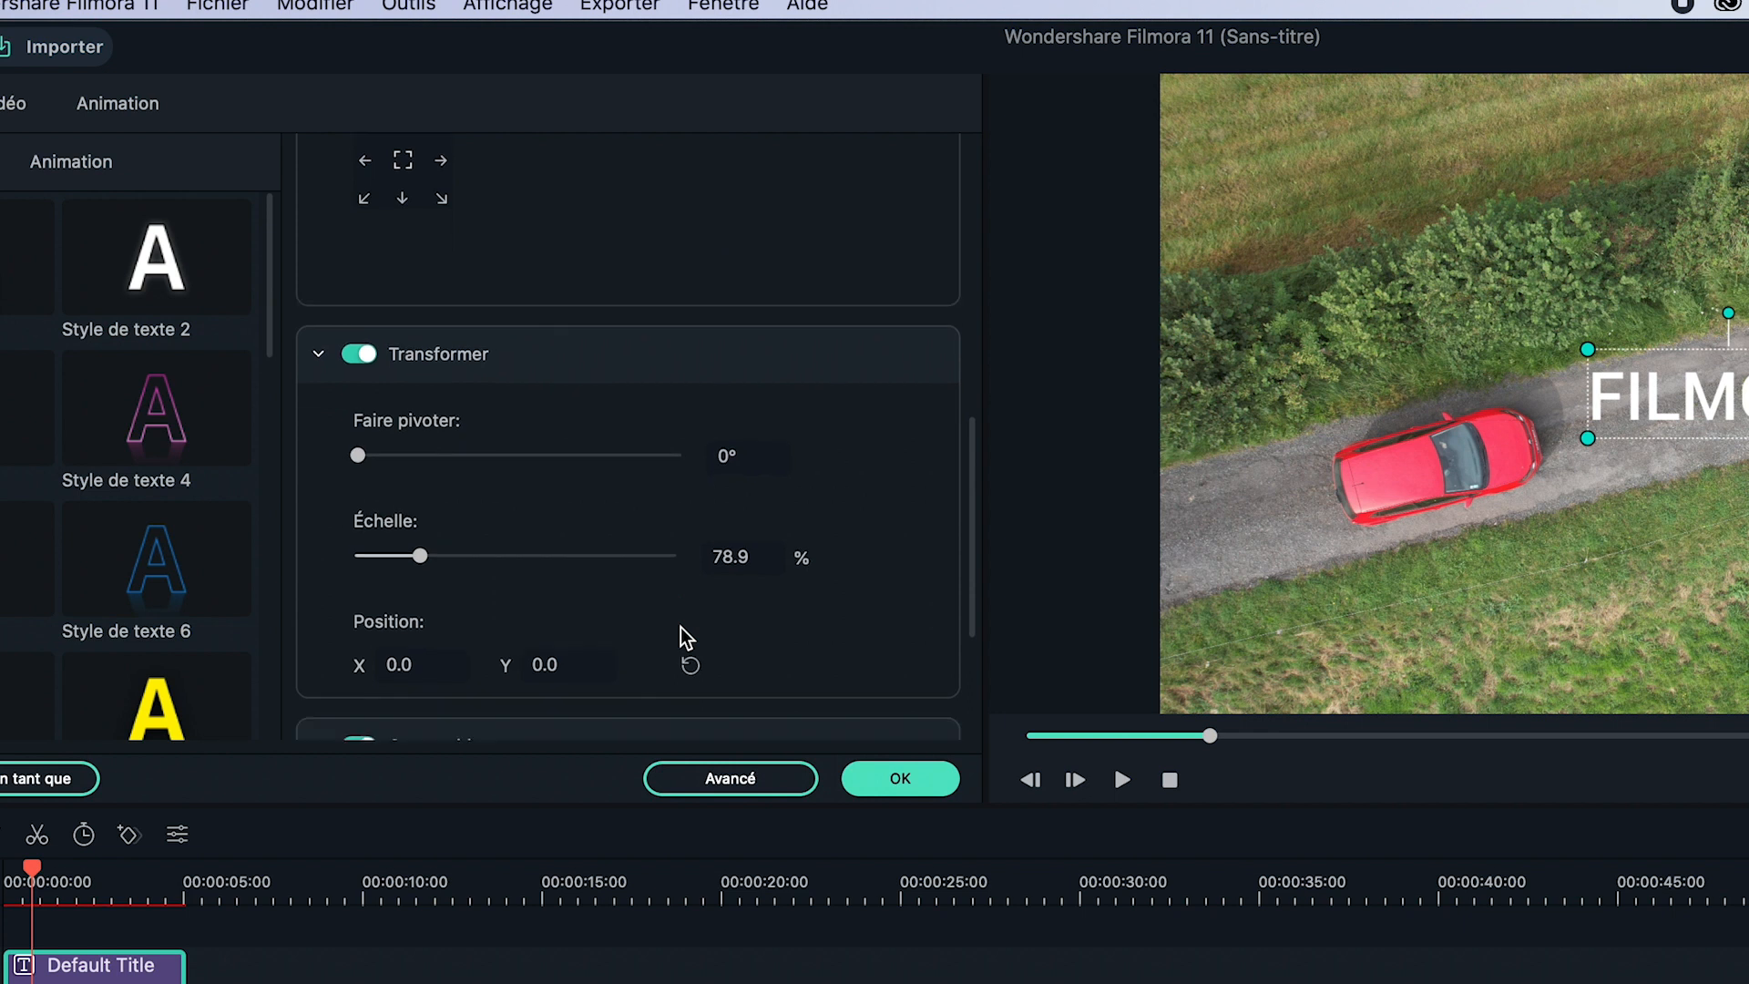
{"action": "left_click_drag", "start_coordinate": [358, 413], "coordinate": [368, 415]}
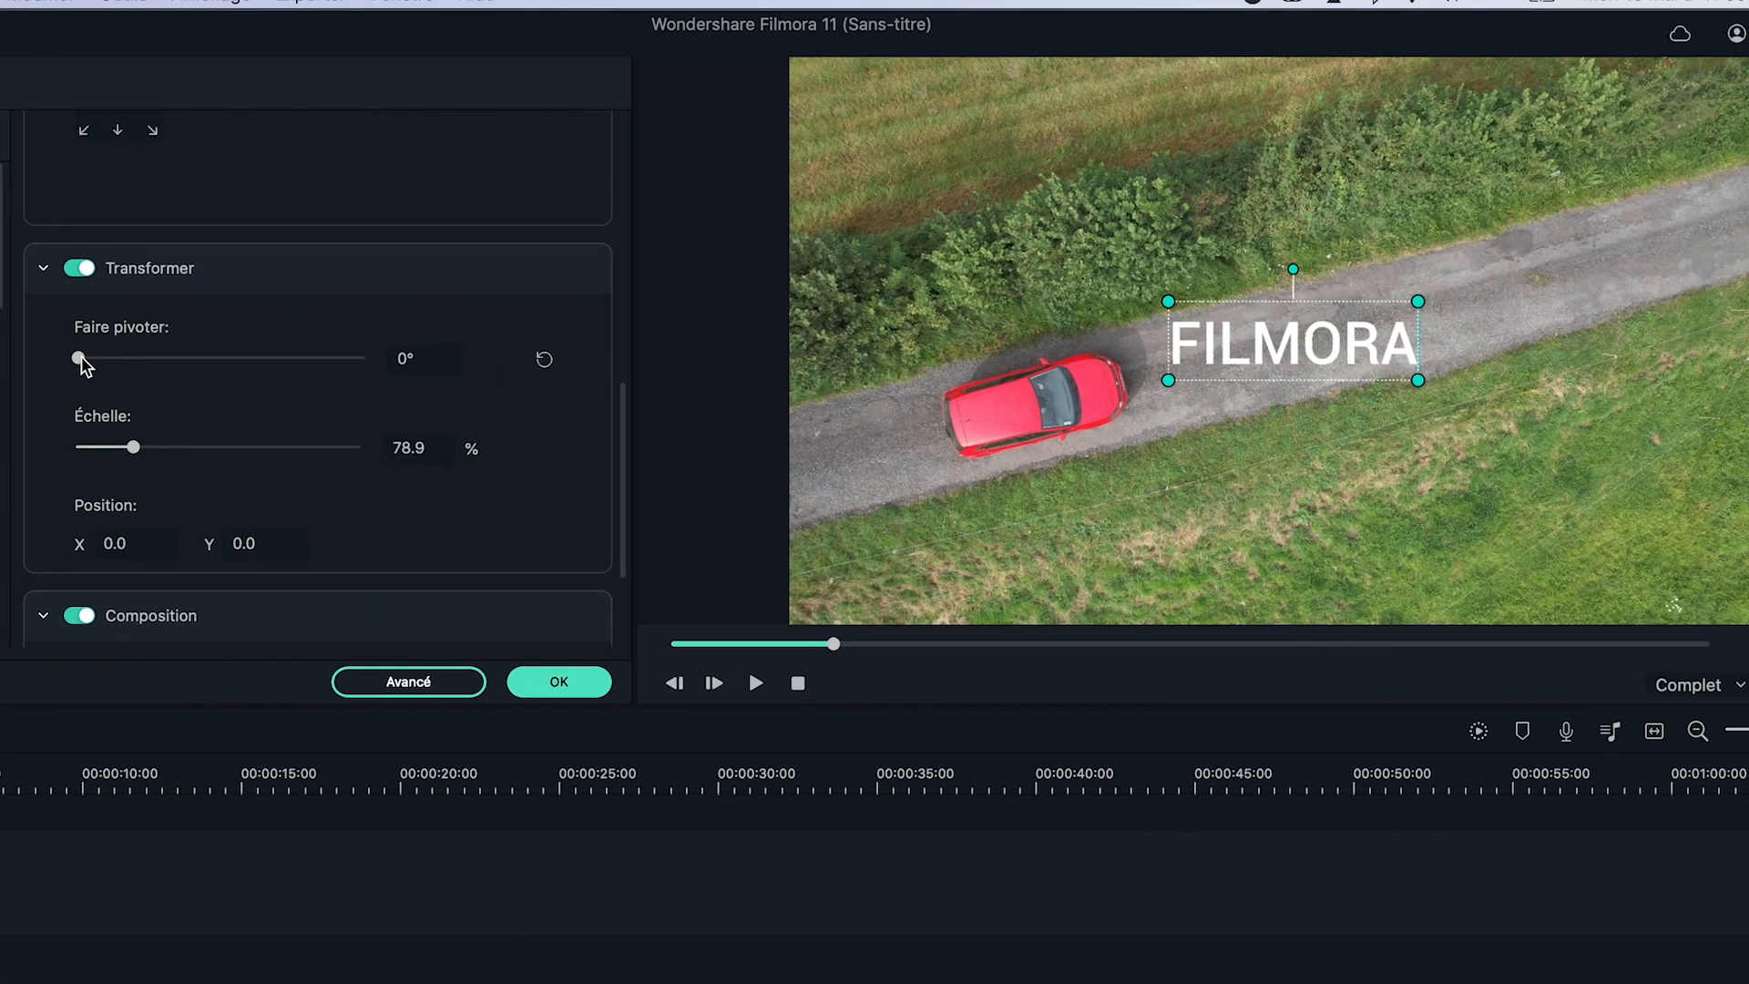
{"action": "left_click_drag", "start_coordinate": [62, 360], "coordinate": [312, 383]}
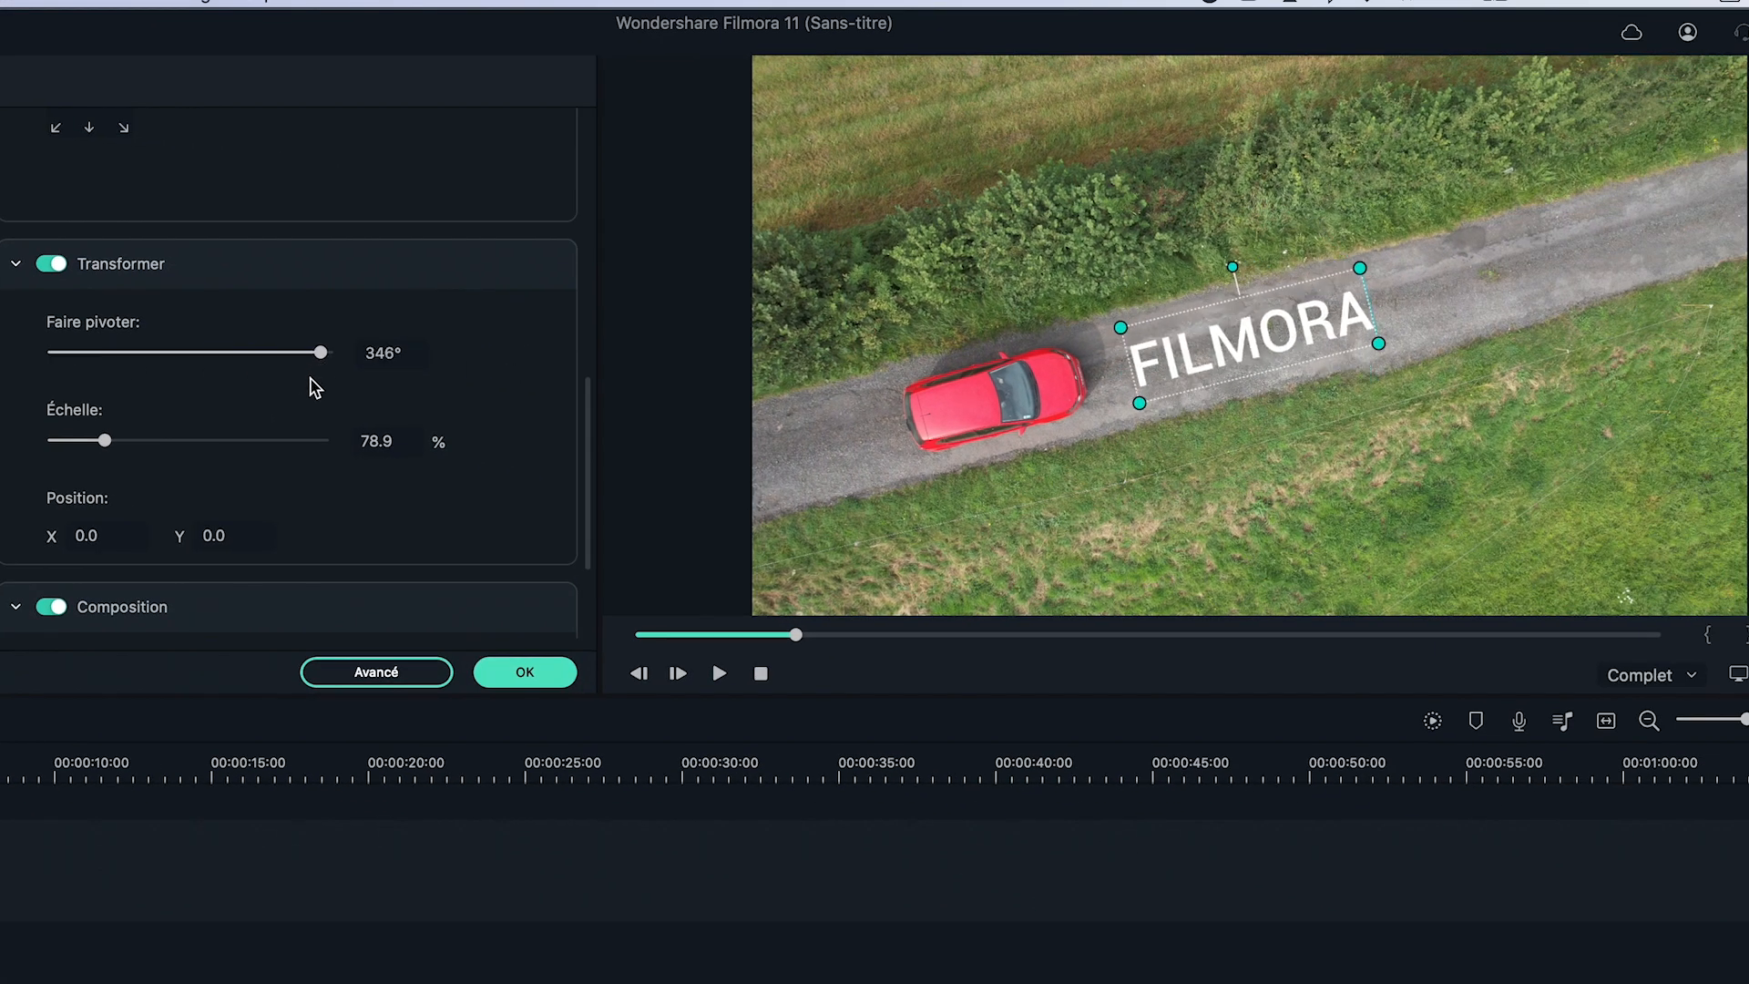
{"action": "left_click", "coordinate": [1248, 339]}
{"action": "mouse_move", "coordinate": [1248, 339]}
{"action": "left_mouse_down"}
{"action": "mouse_move", "coordinate": [1077, 385]}
{"action": "mouse_move", "coordinate": [1257, 336]}
{"action": "left_mouse_up"}
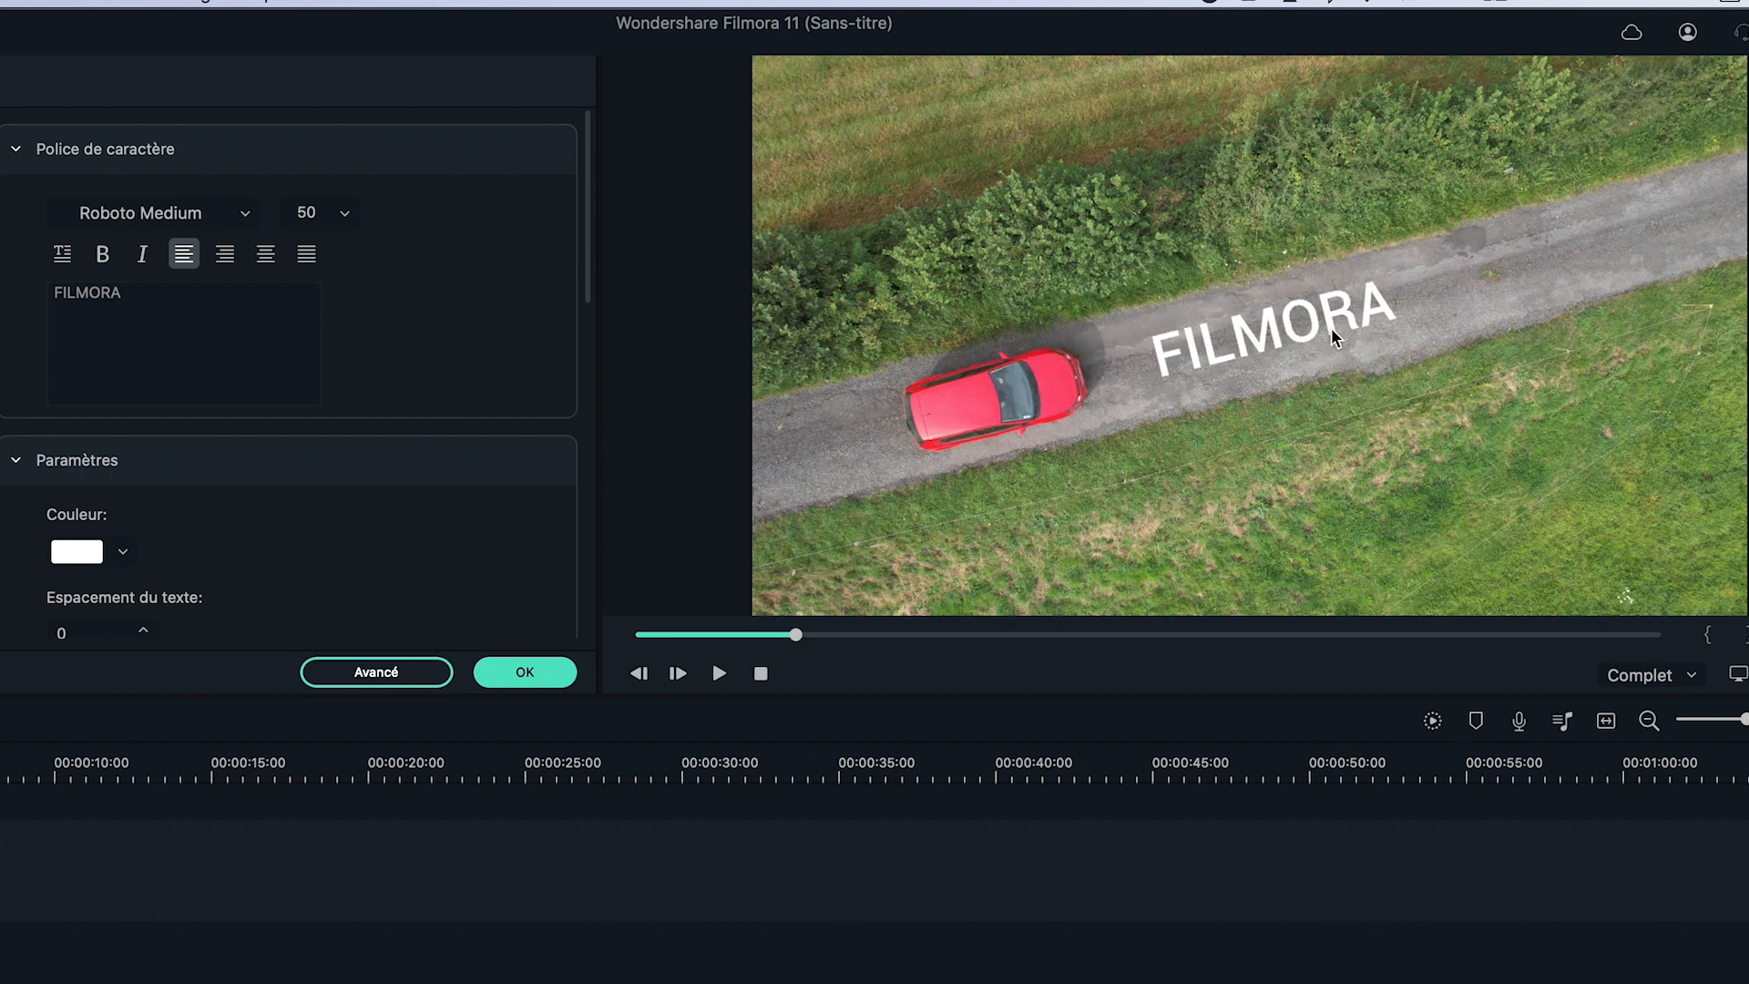
{"action": "left_click", "coordinate": [525, 672]}
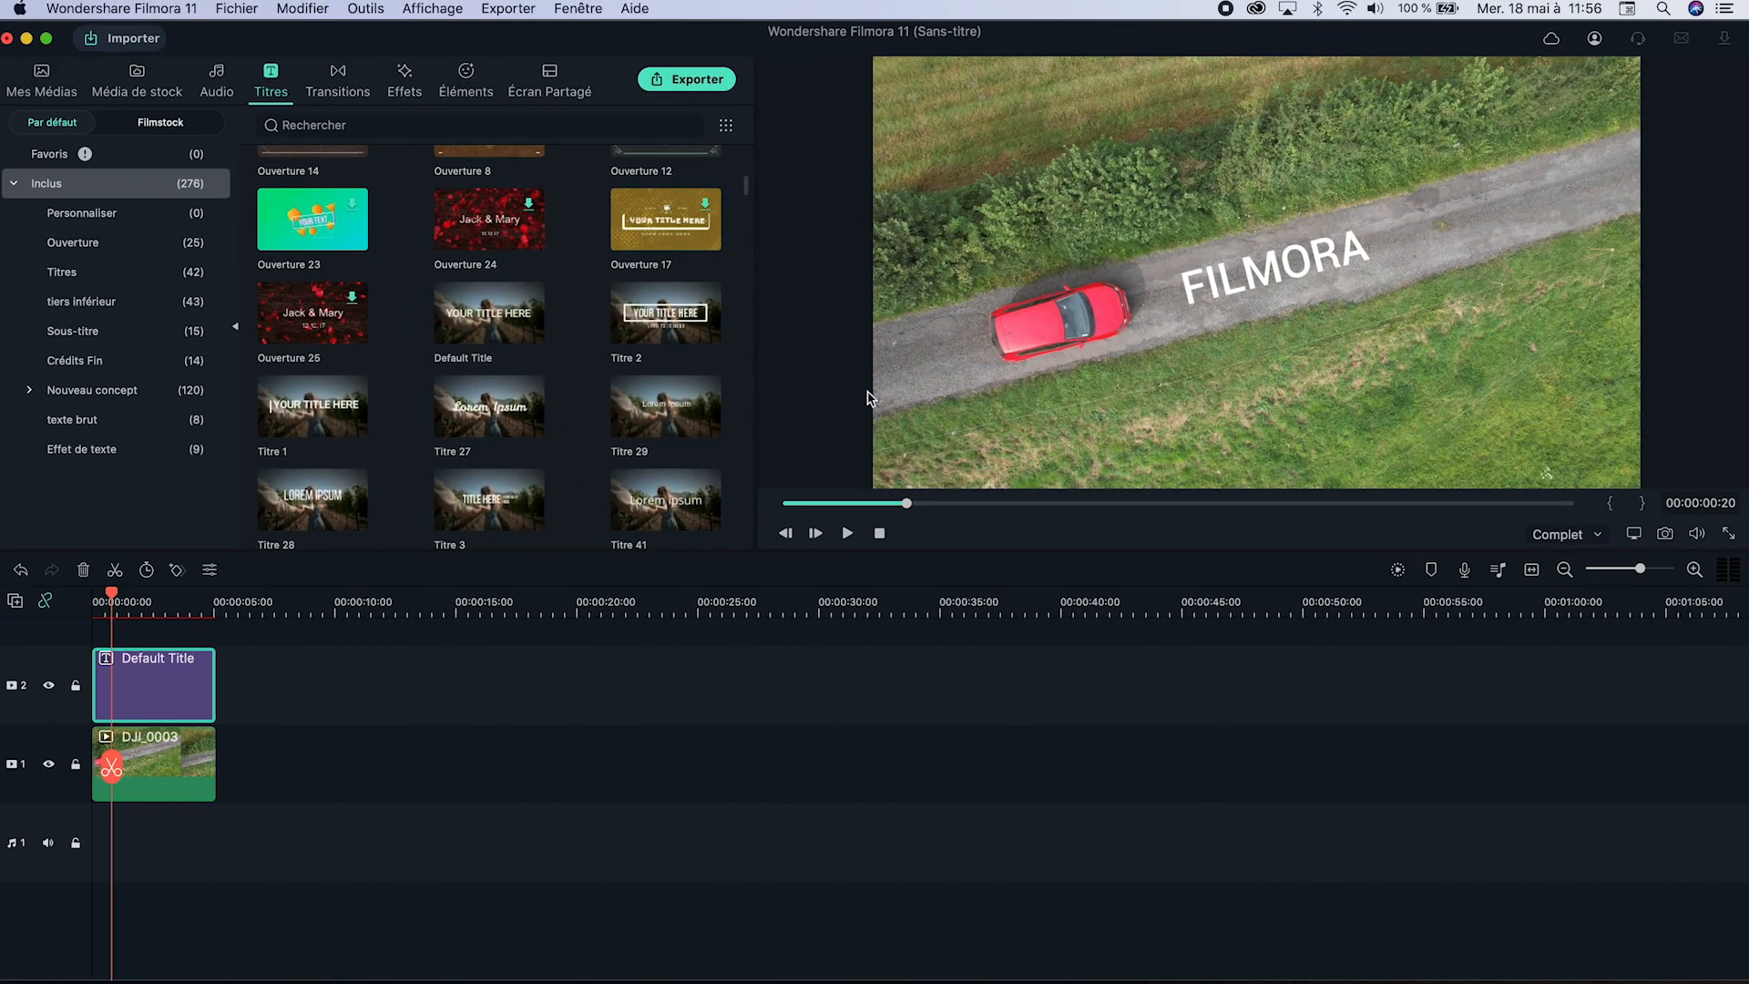
{"action": "left_click", "coordinate": [847, 532]}
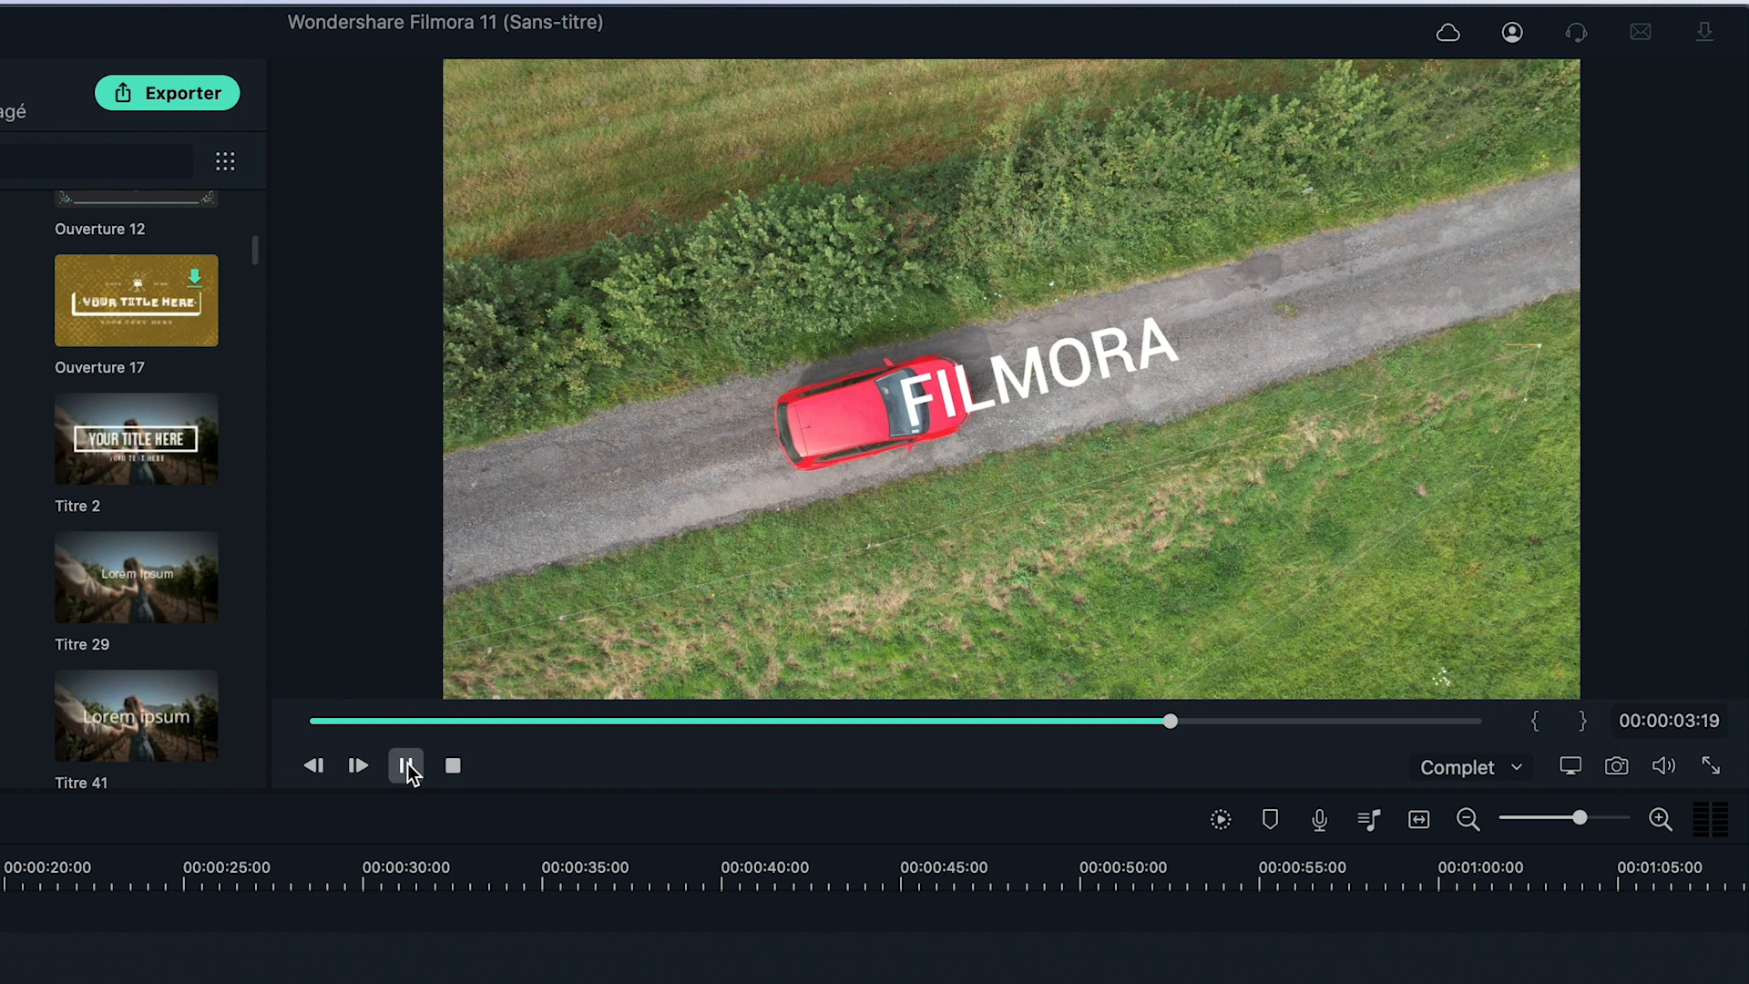
{"action": "left_click", "coordinate": [407, 763]}
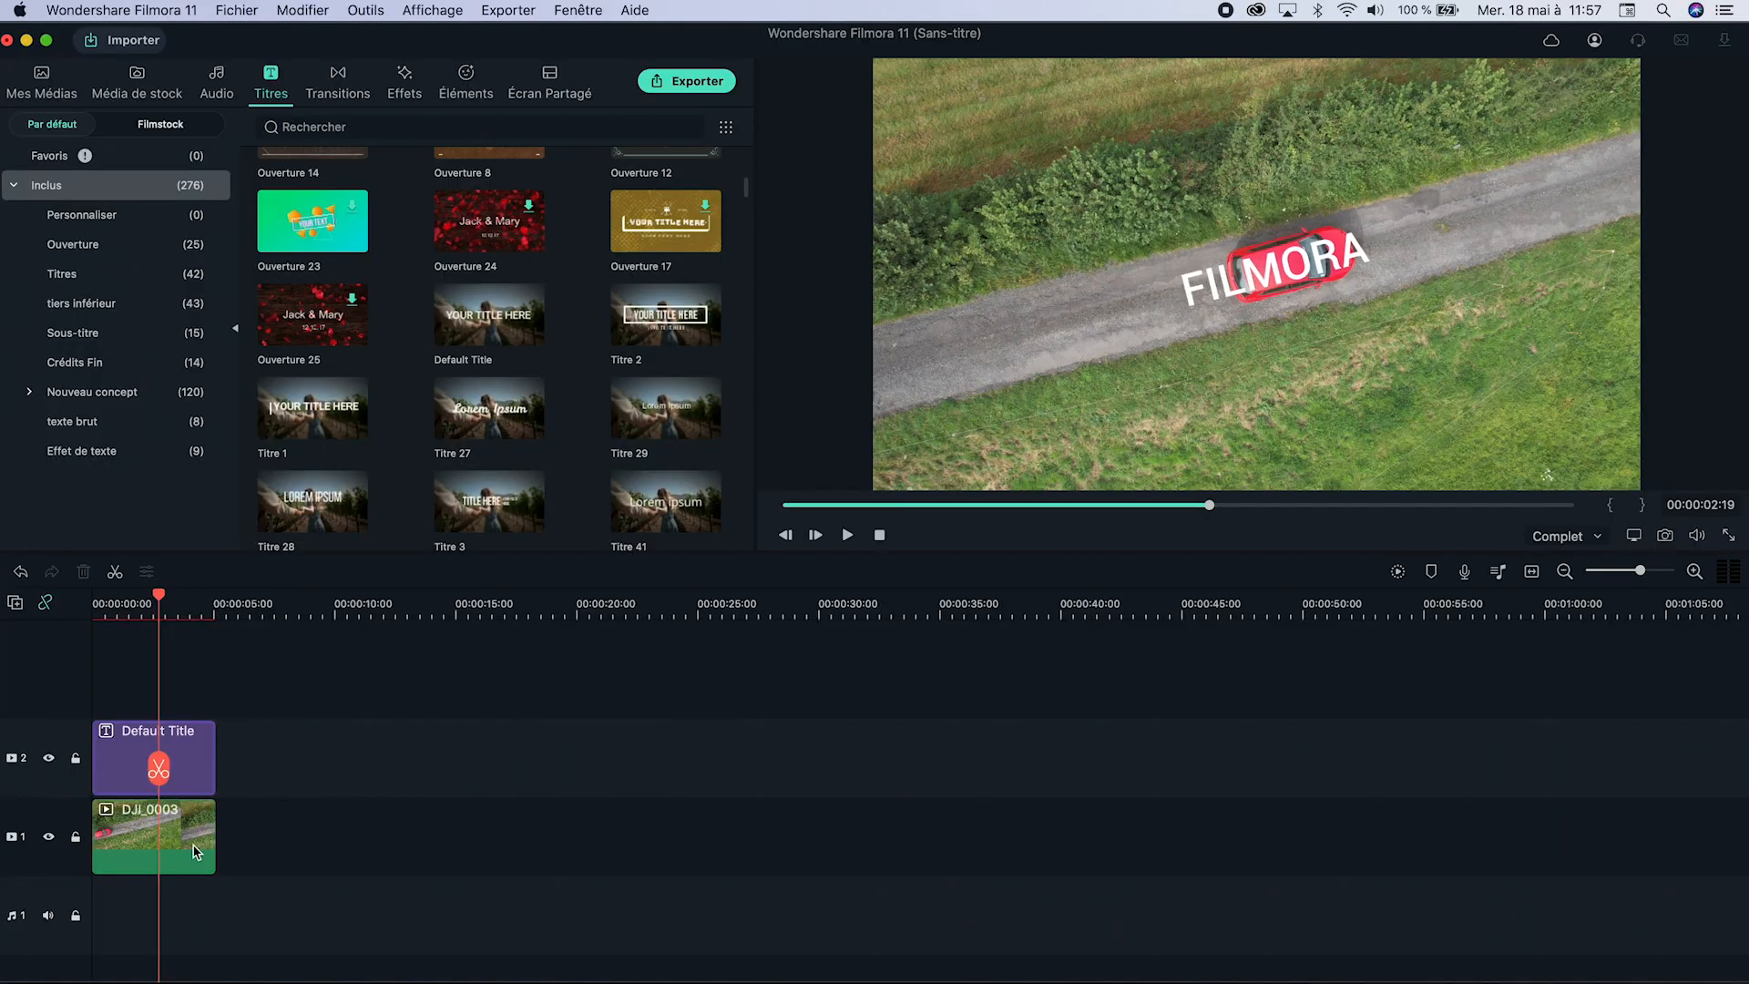
Step: Copy the DJI_0003 clip and place the duplicate on track 3 above the title, aligned with the timeline's start
{"action": "left_click", "coordinate": [194, 852]}
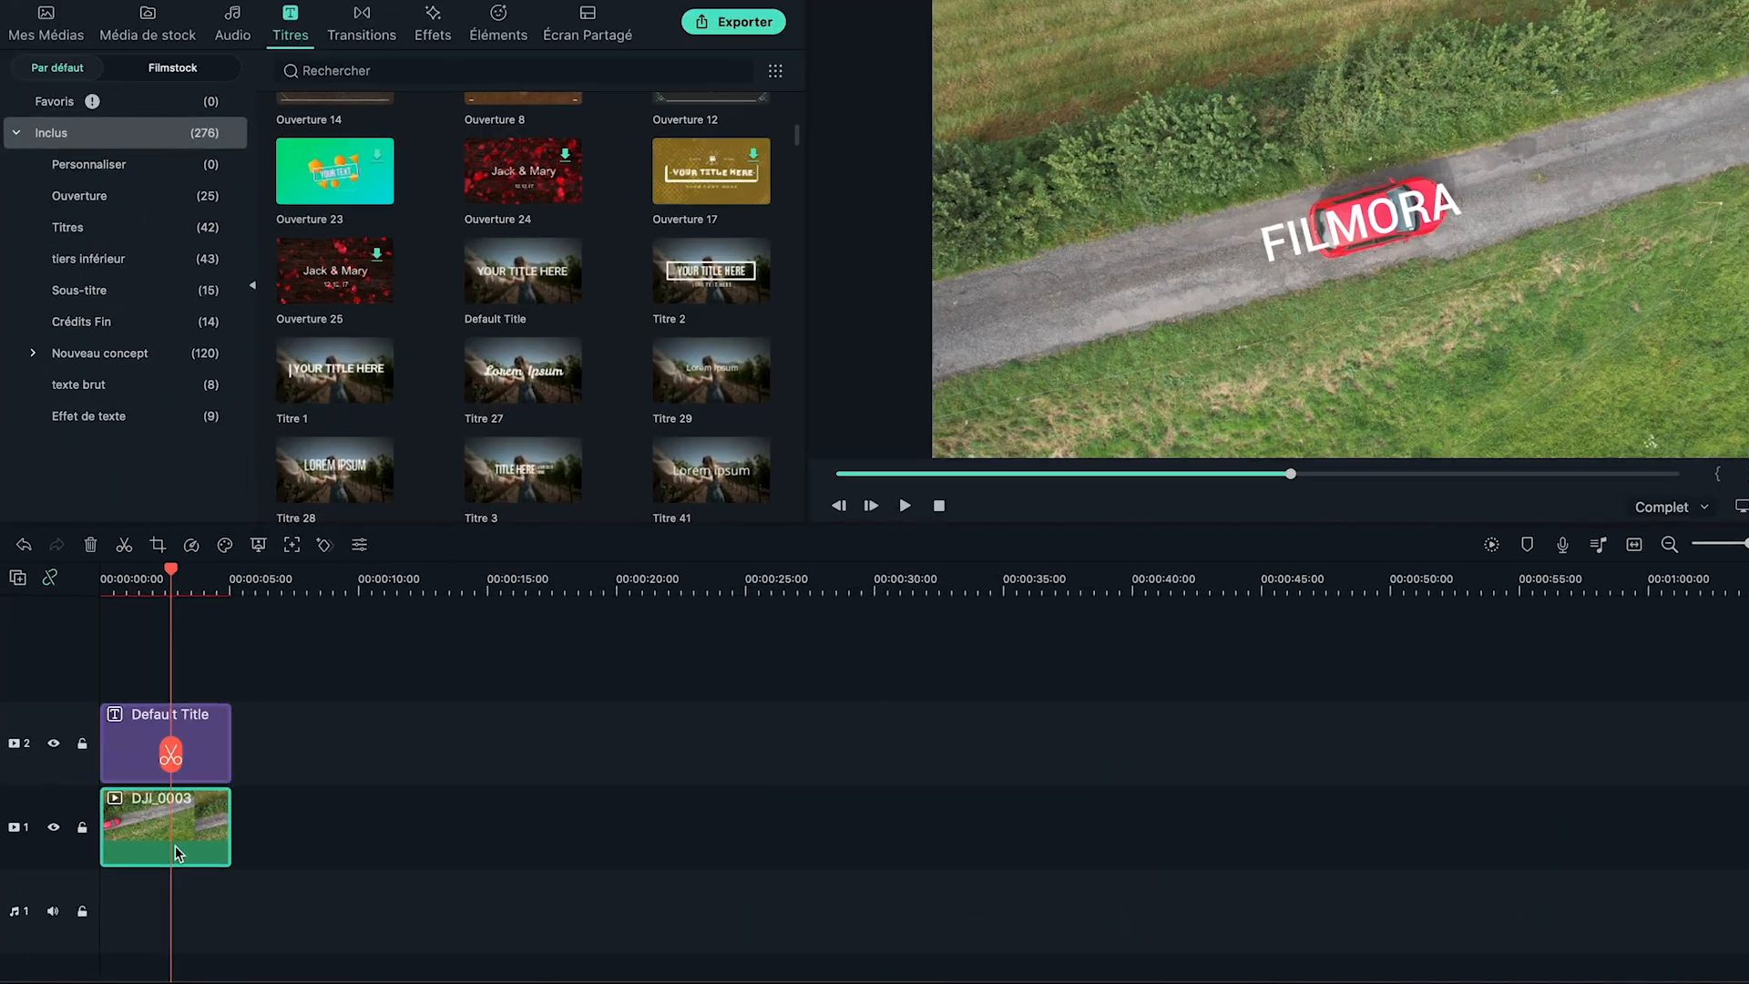
{"action": "right_click", "coordinate": [170, 847]}
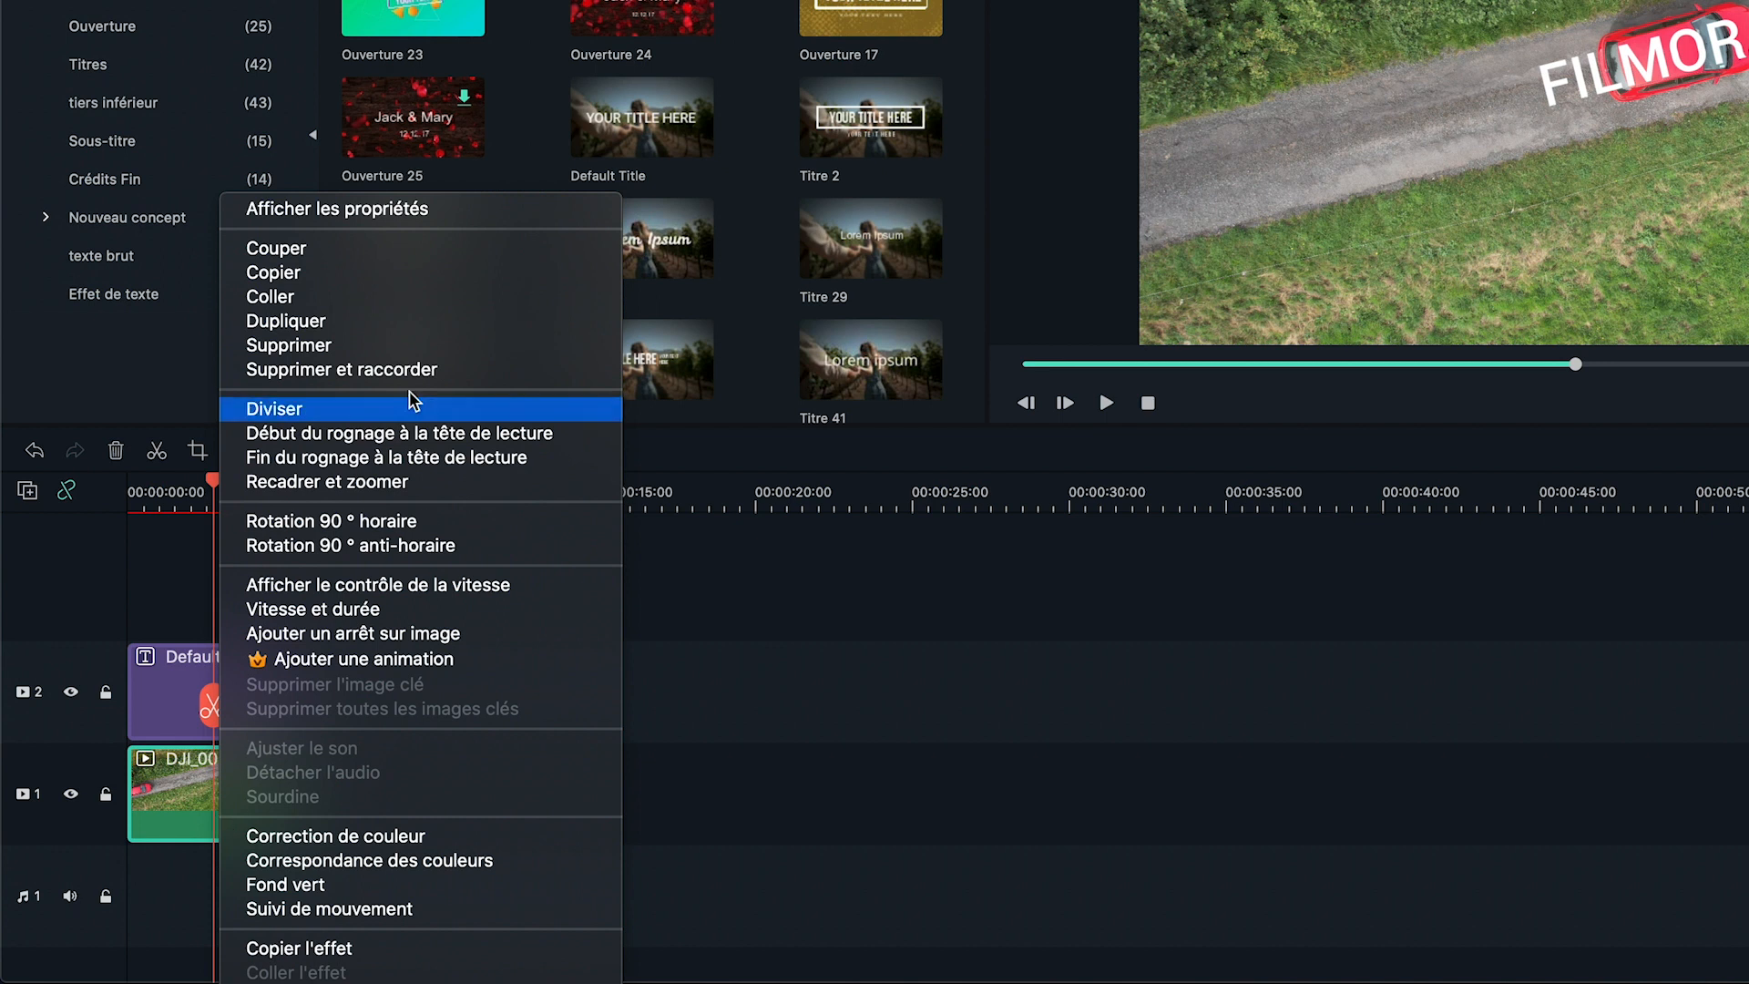
{"action": "left_click", "coordinate": [288, 273]}
{"action": "left_click", "coordinate": [301, 487]}
{"action": "right_click", "coordinate": [346, 814]}
{"action": "left_click", "coordinate": [436, 296]}
{"action": "left_click_drag", "start_coordinate": [376, 809], "coordinate": [206, 604]}
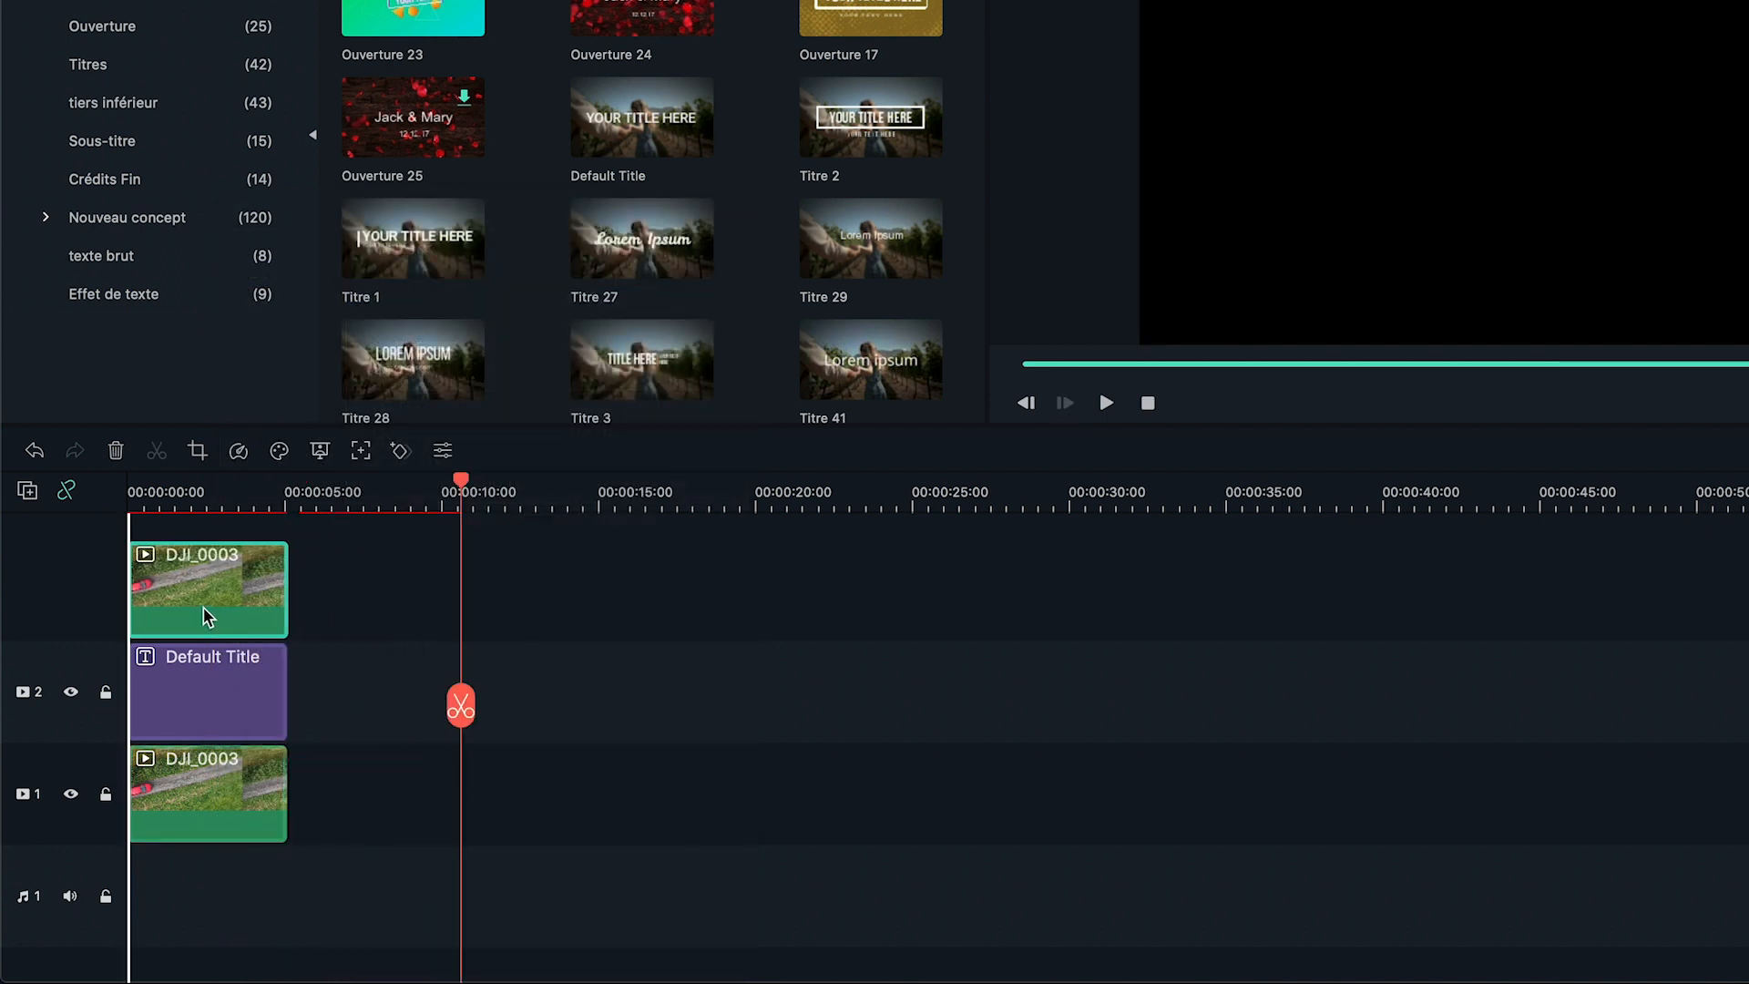
{"action": "left_click", "coordinate": [208, 496]}
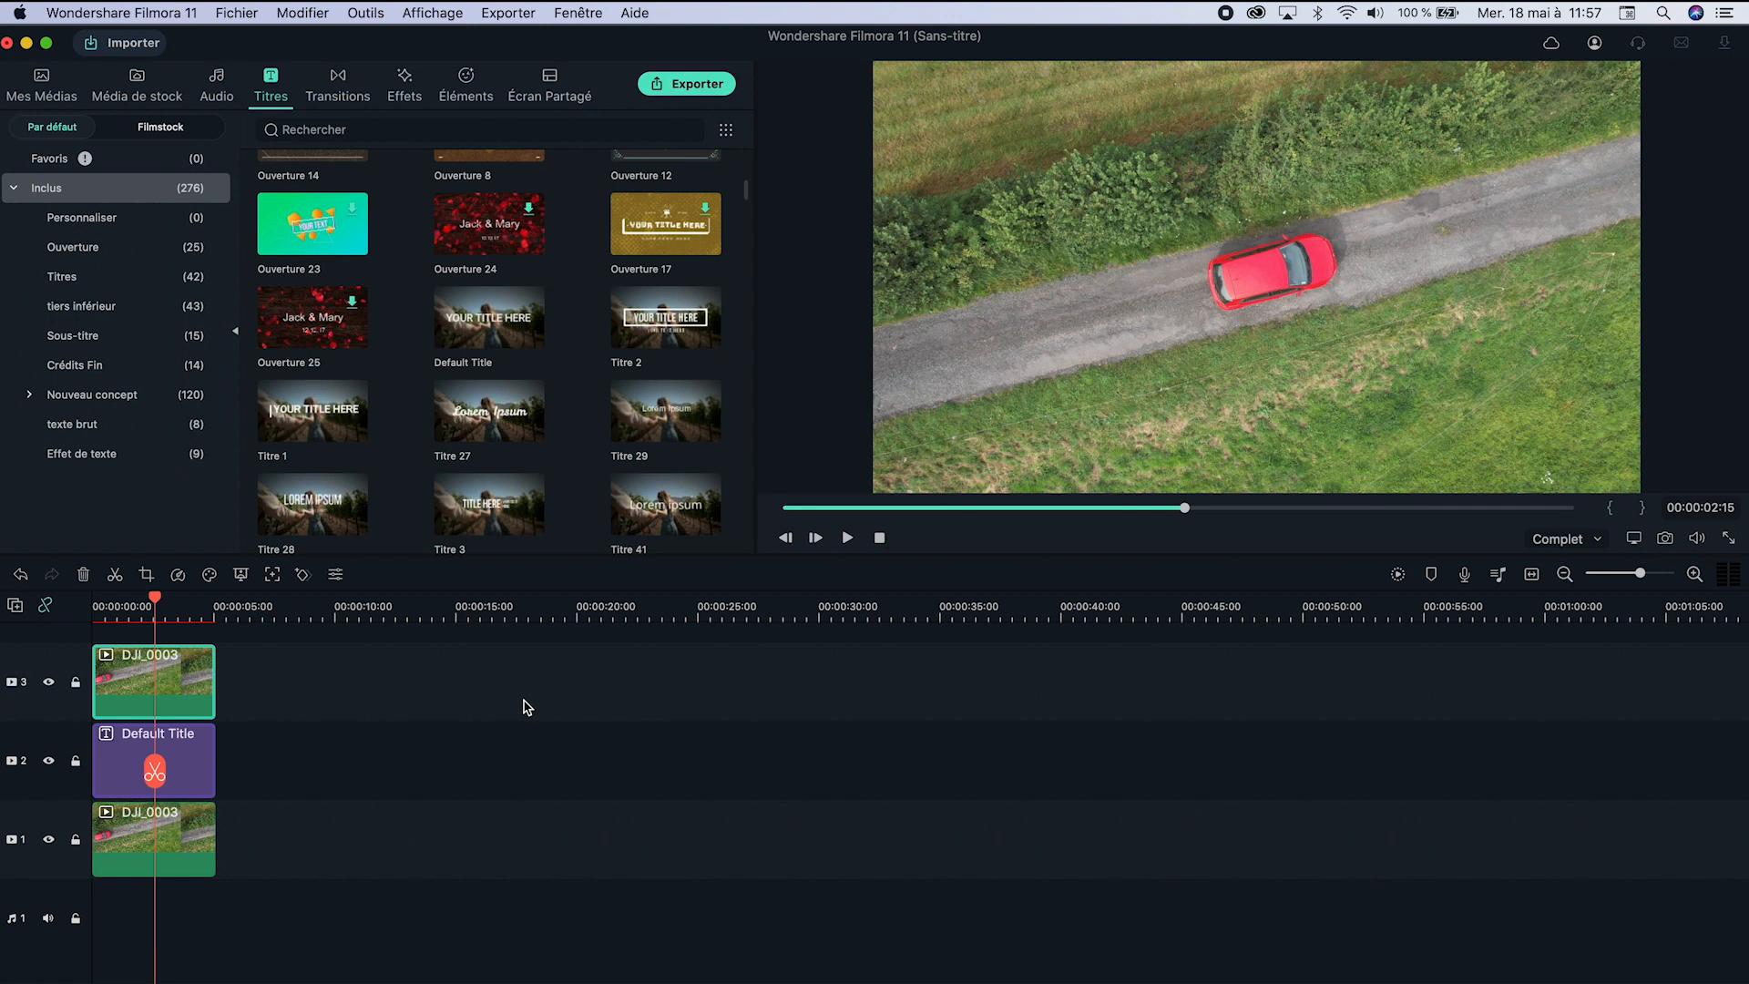
{"action": "scroll", "coordinate": [524, 707], "scroll_direction": "up", "scroll_amount": 2}
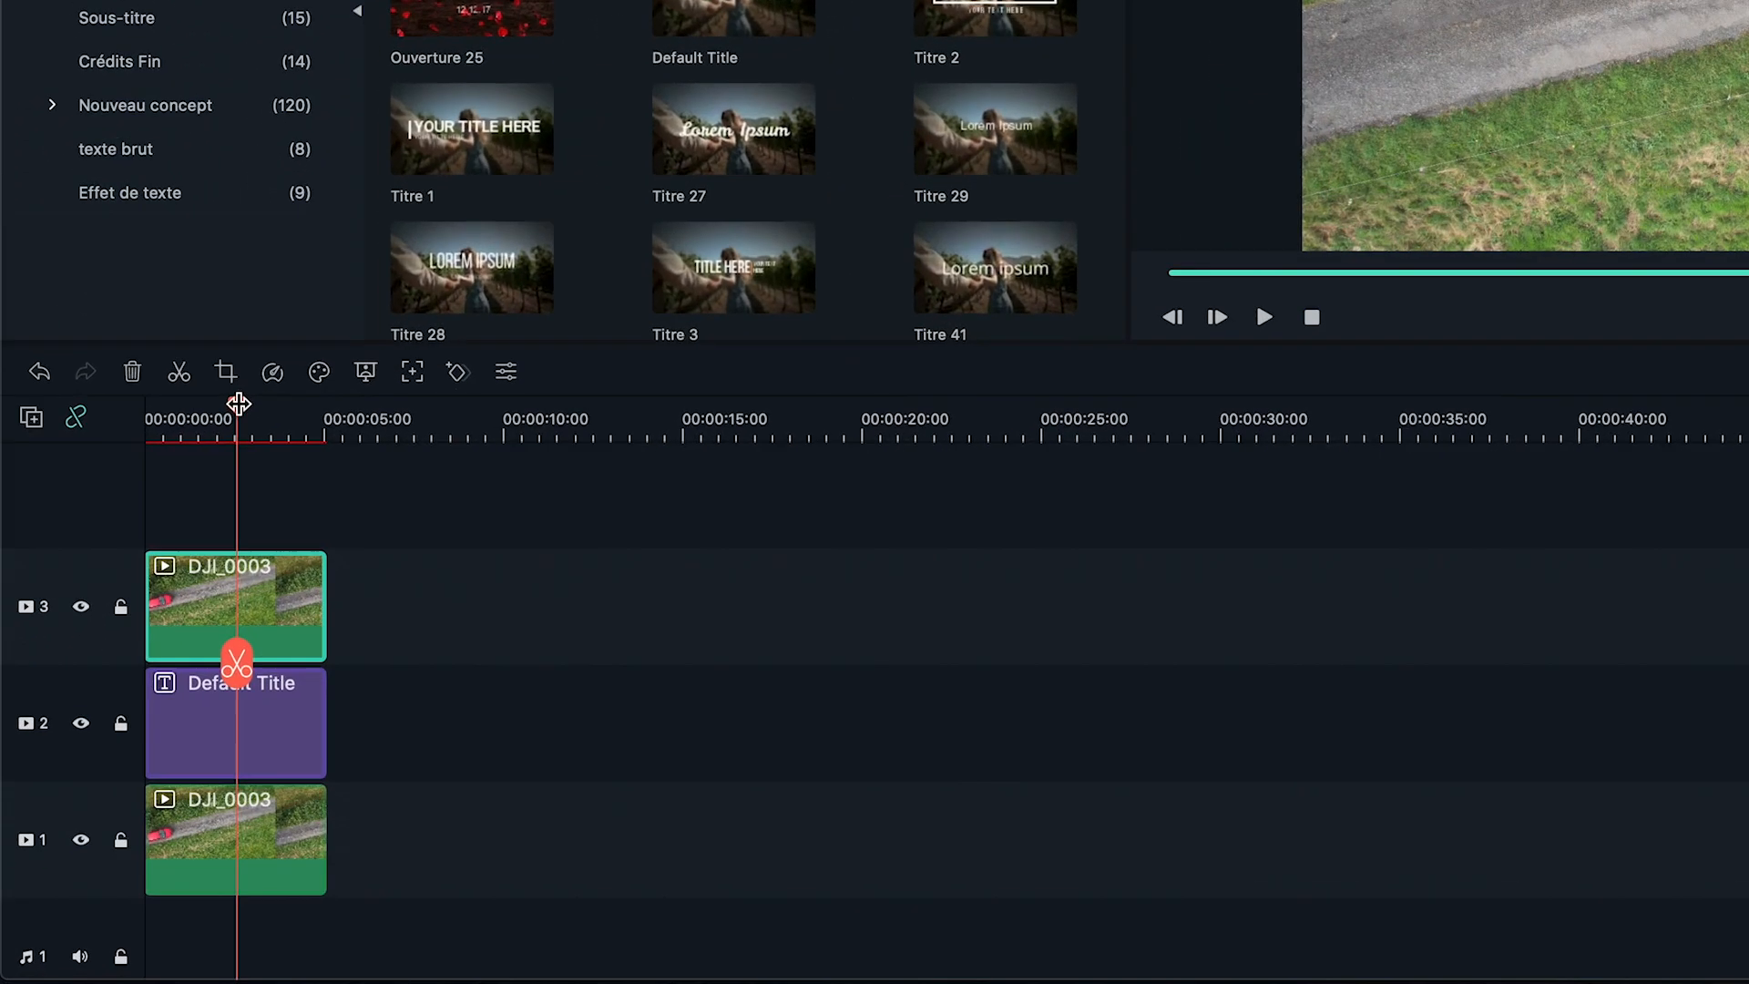
Step: Apply a rectangle mask with 5% blur intensity to the upper DJI_0003 clip, with the playhead at its start
{"action": "left_click_drag", "start_coordinate": [154, 596], "coordinate": [33, 595]}
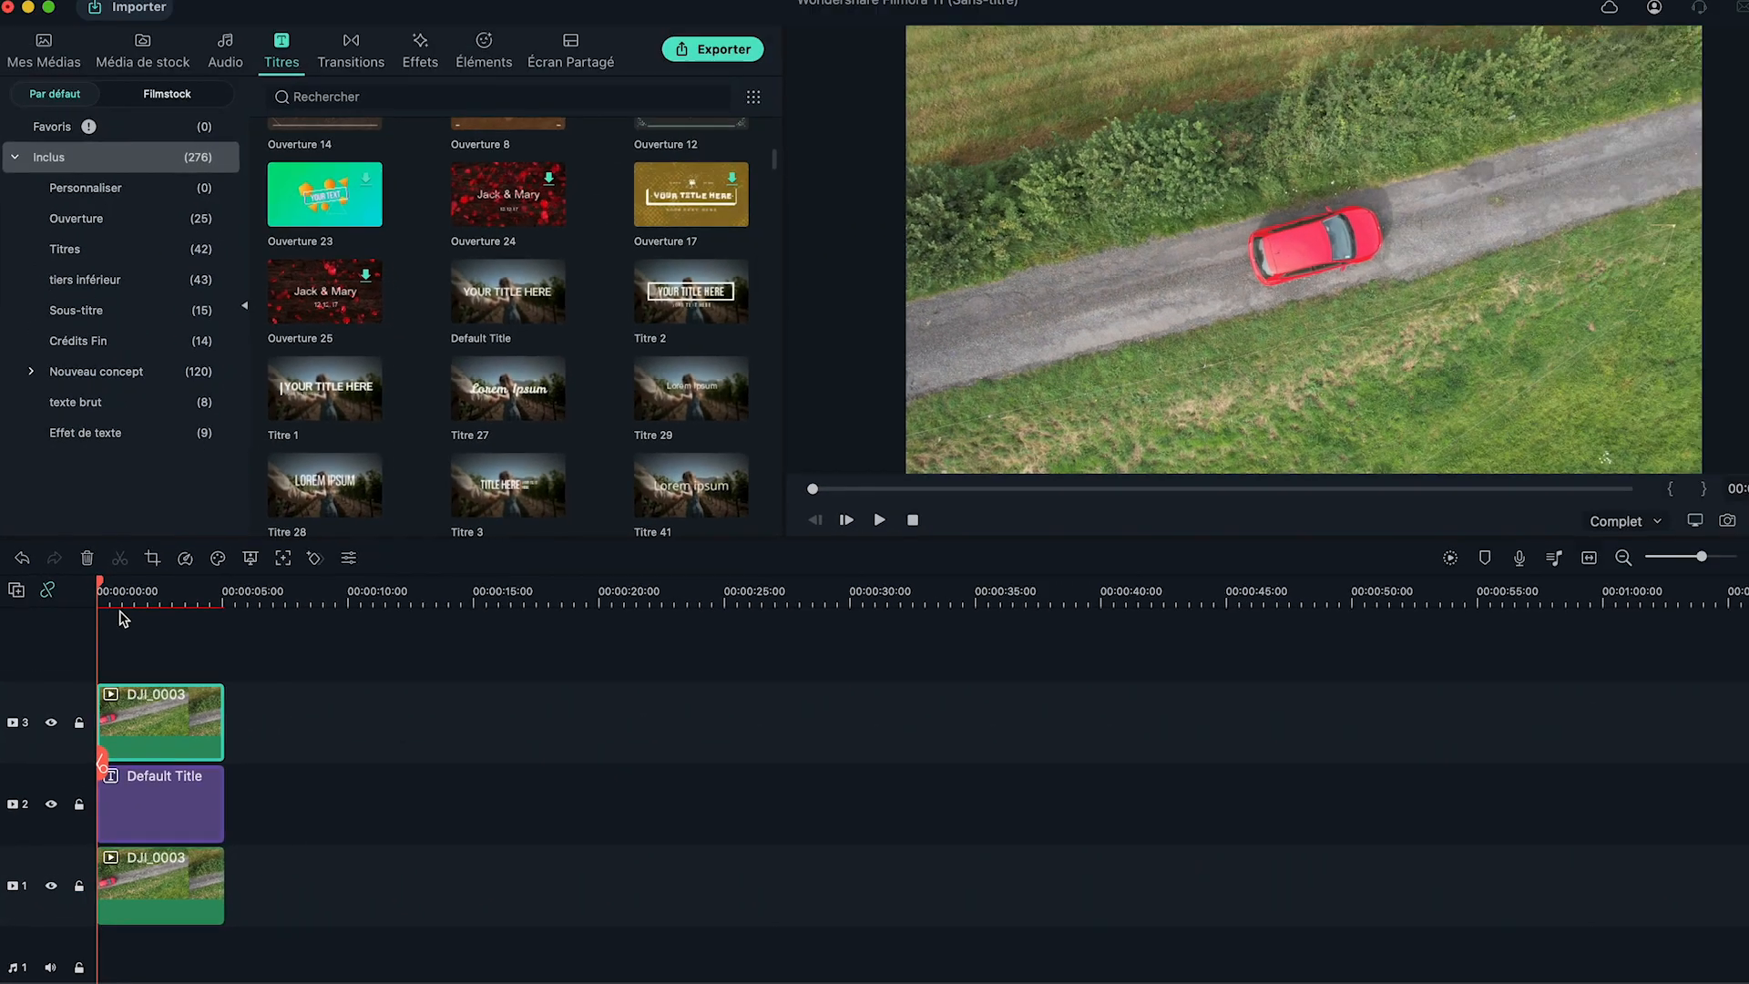
{"action": "double_click", "coordinate": [211, 583]}
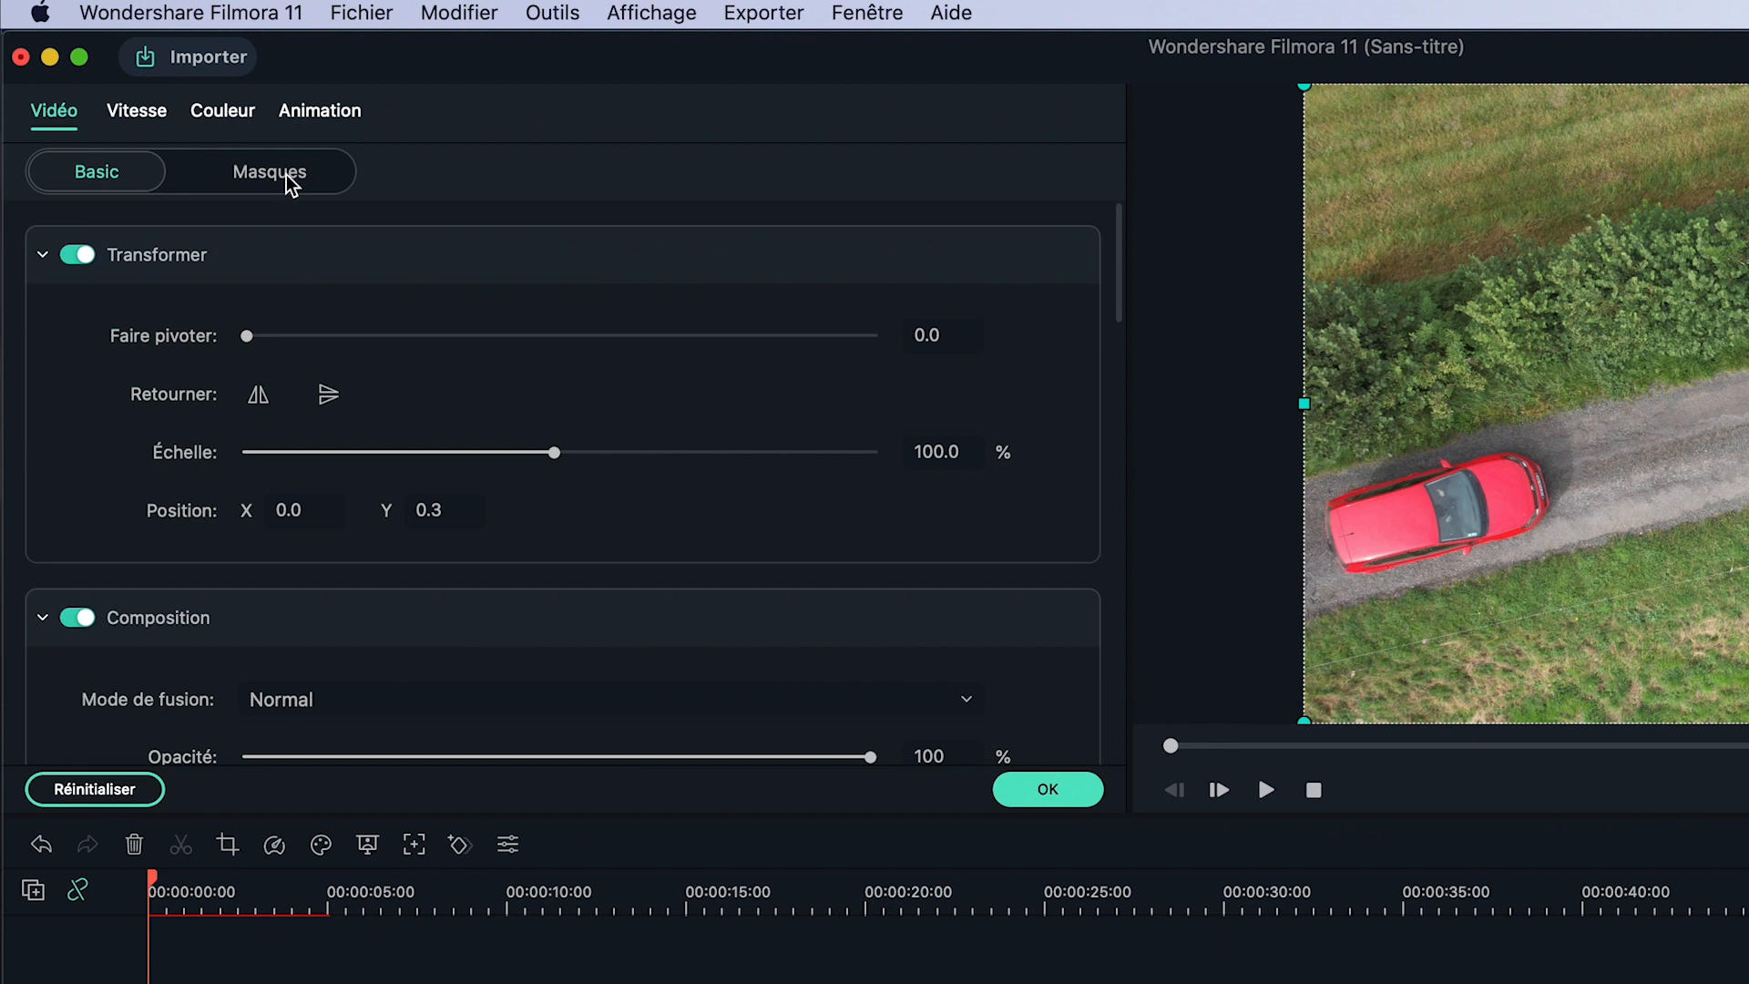
{"action": "left_click", "coordinate": [178, 121]}
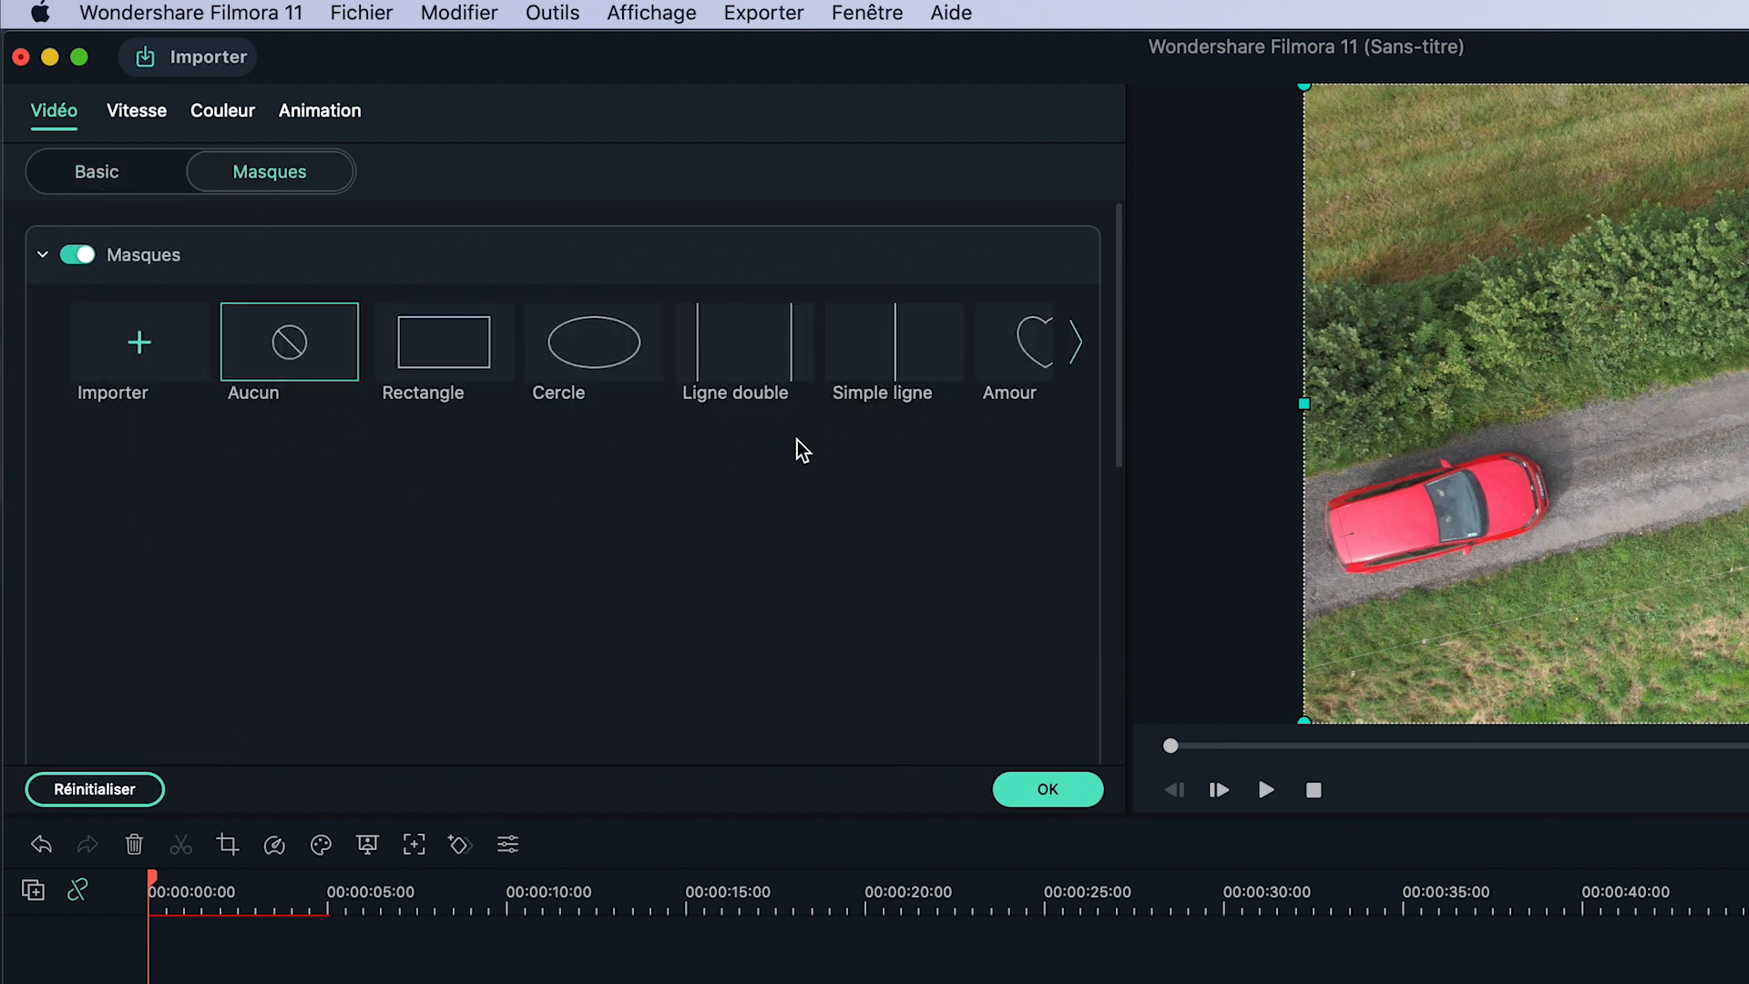
{"action": "left_click", "coordinate": [441, 360]}
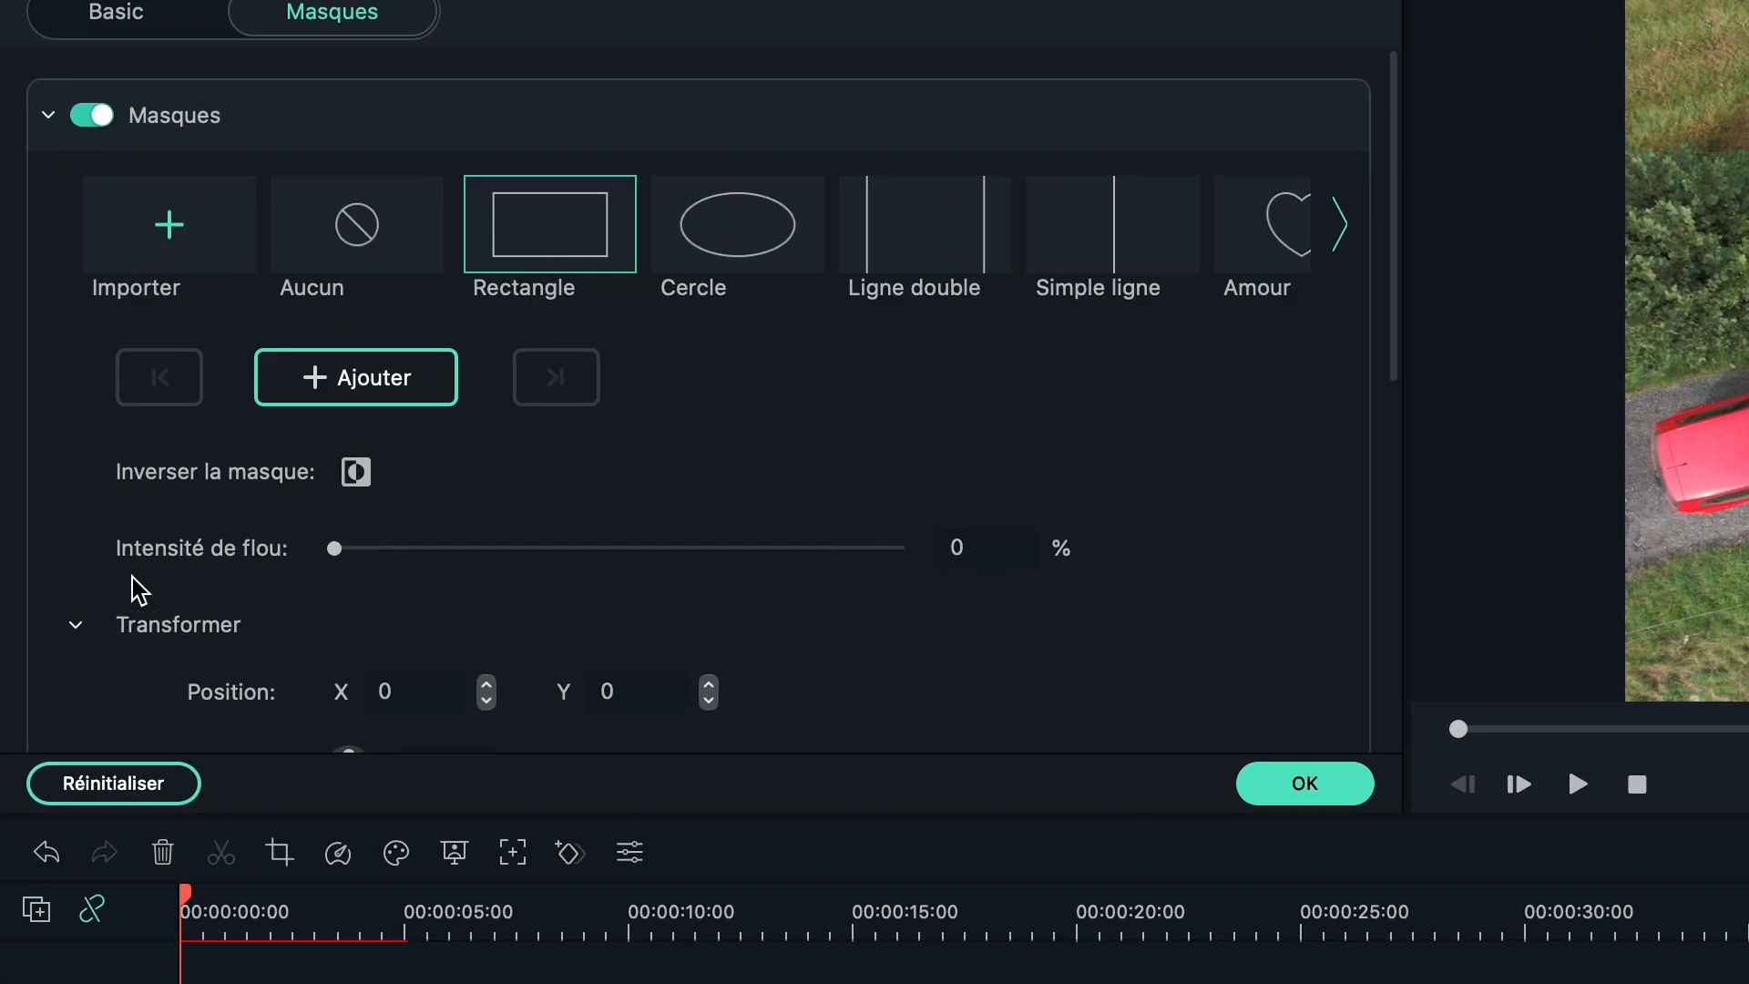
{"action": "left_click", "coordinate": [985, 552]}
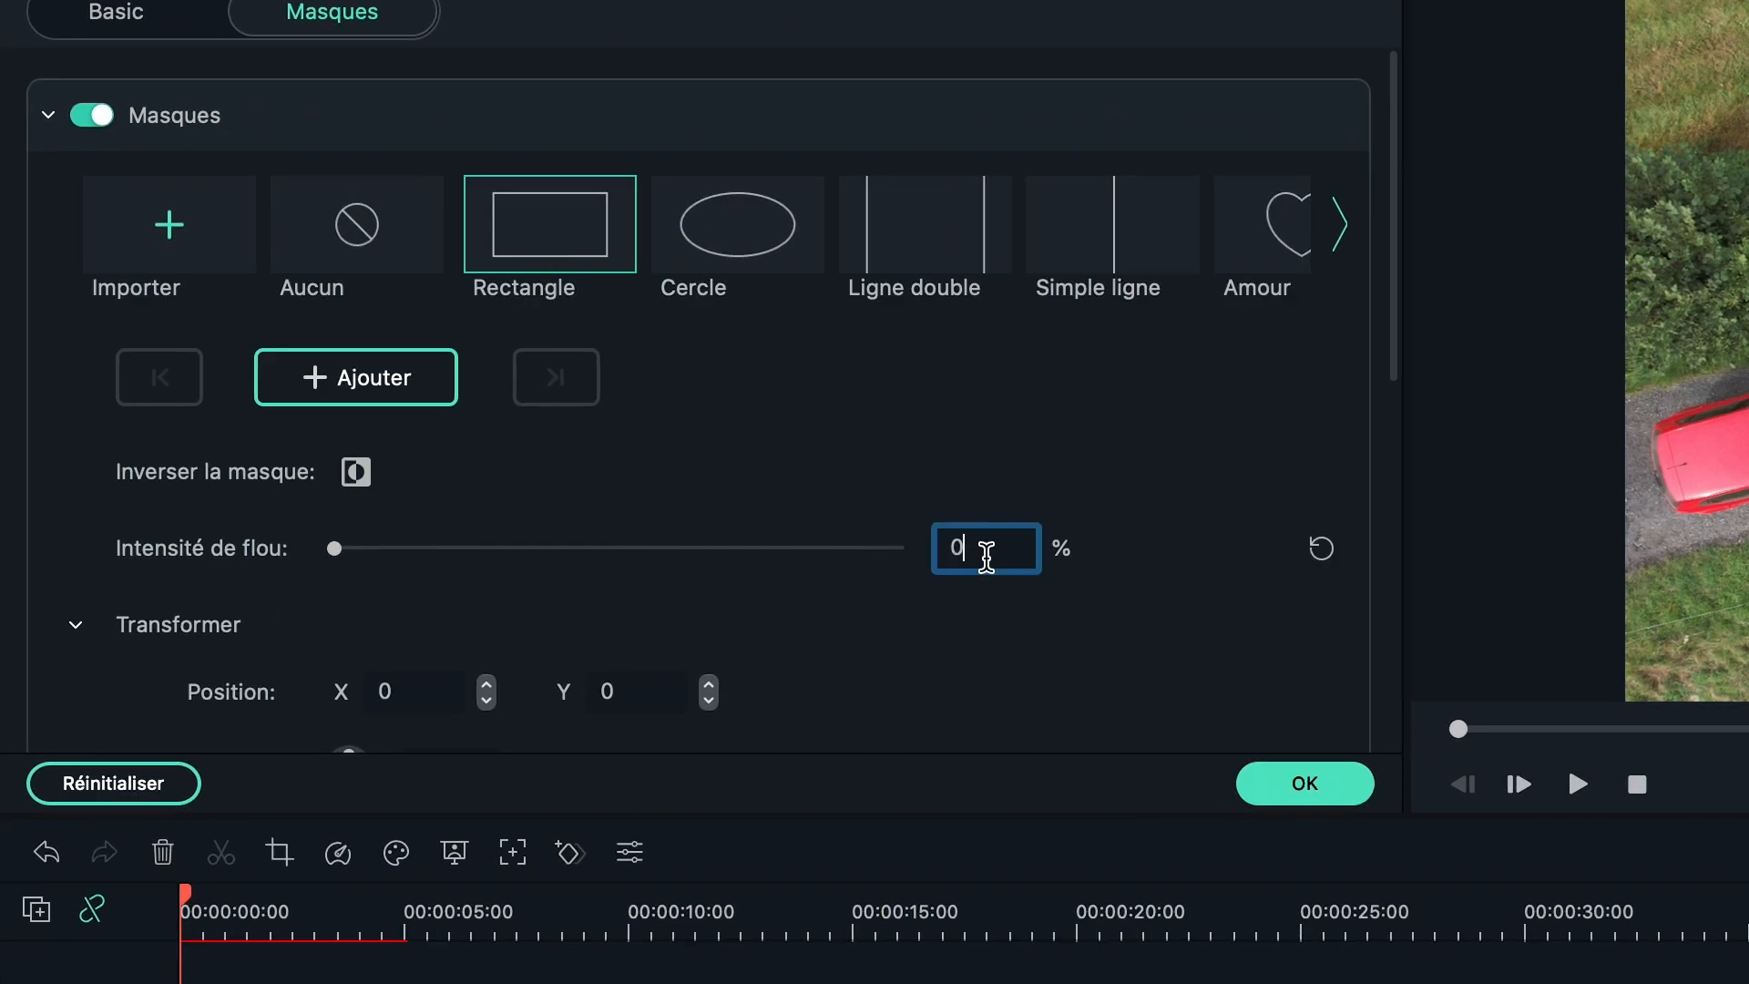
{"action": "key", "text": "BackSpace"}
{"action": "type", "text": "5"}
{"action": "key", "text": "Return"}
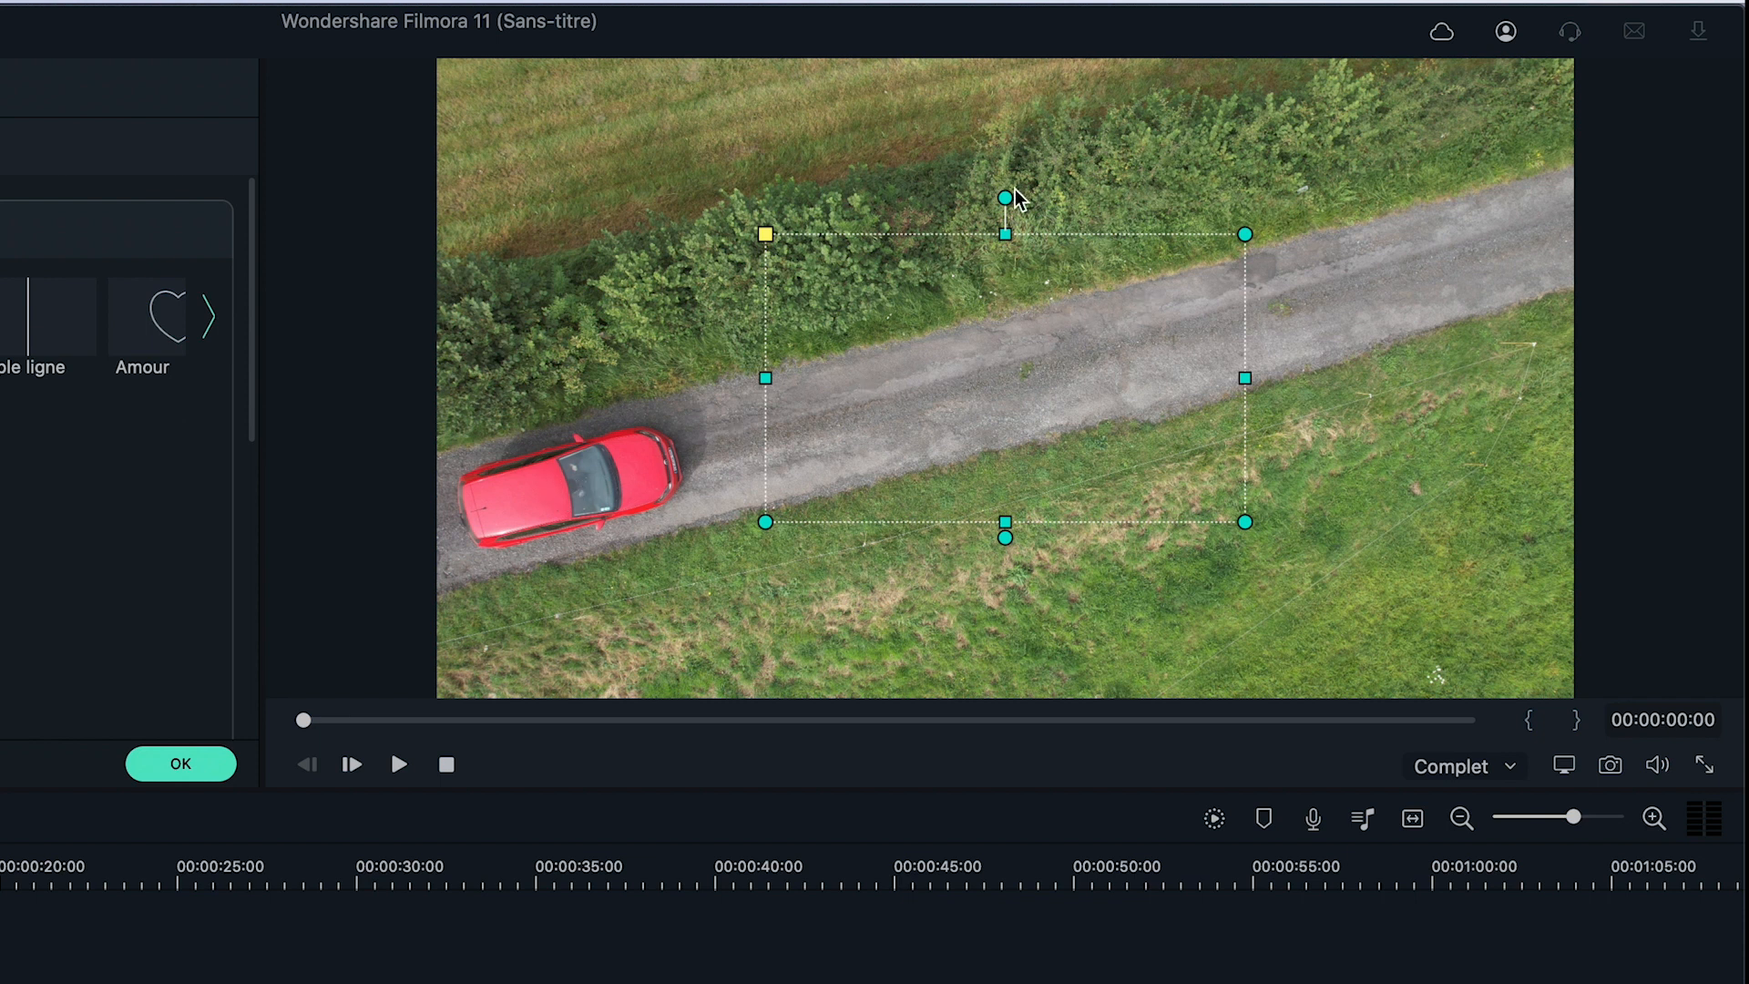
Step: Angle the rectangle mask along the road and enlarge it to cover the frame from the car's rear onward
{"action": "left_click_drag", "start_coordinate": [1003, 197], "coordinate": [961, 206]}
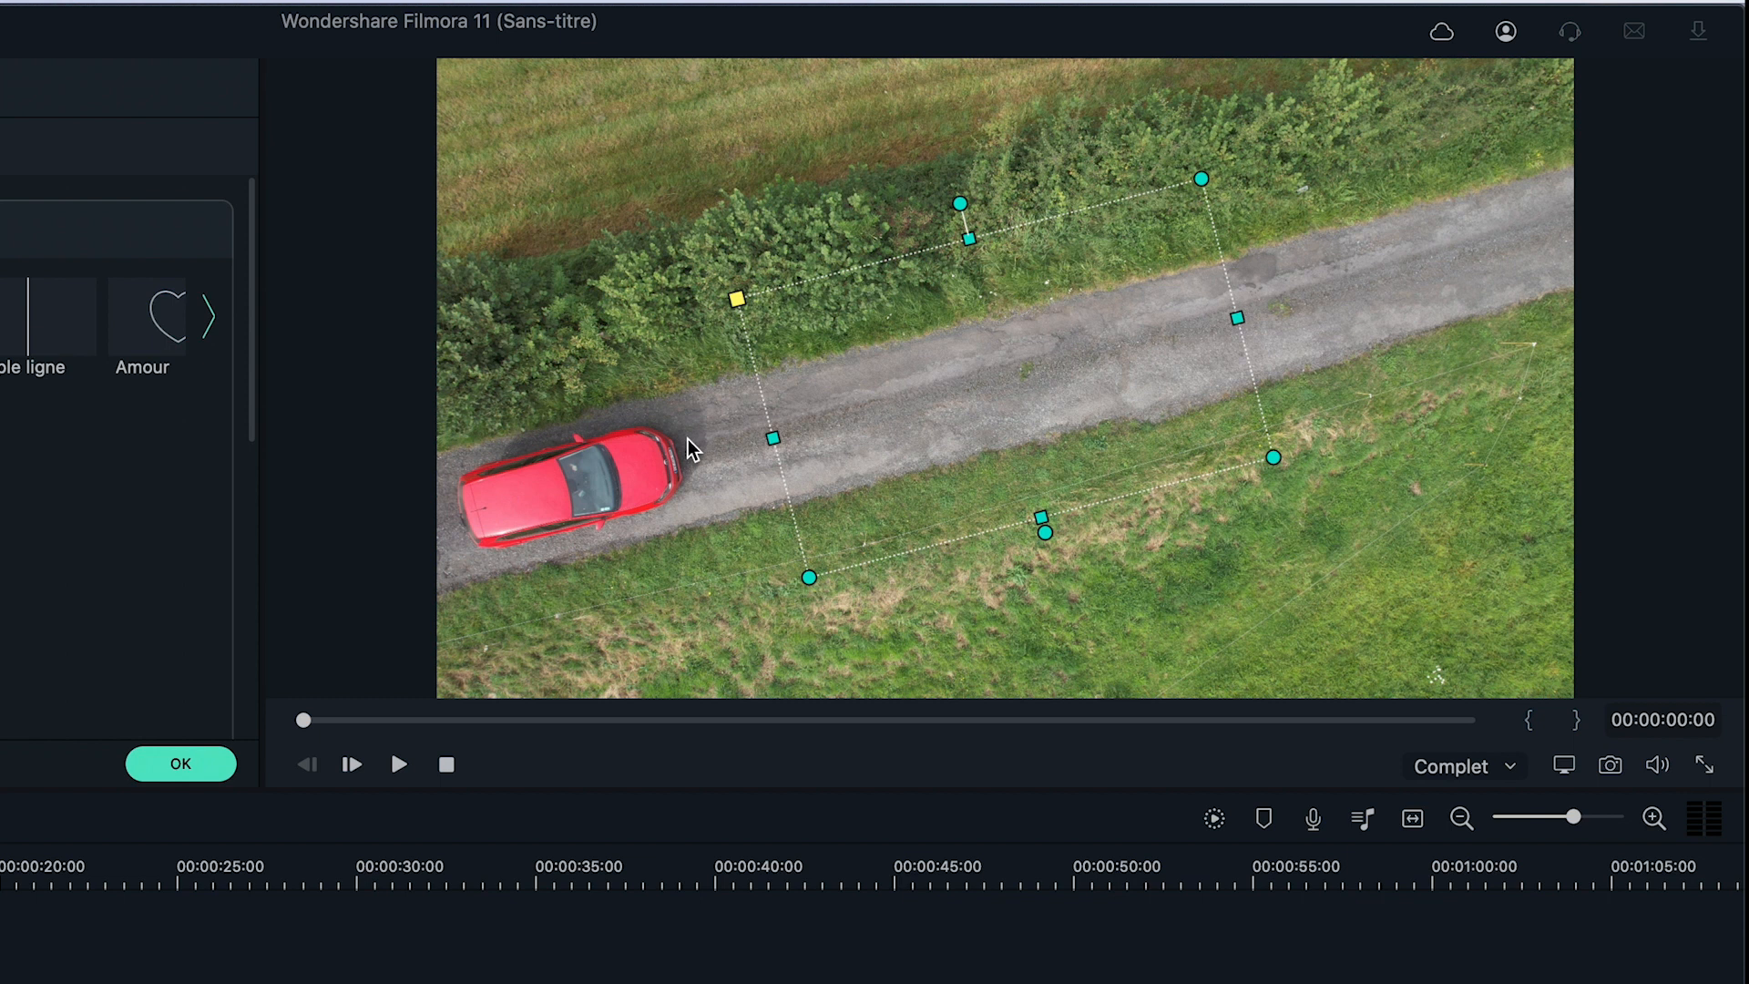
{"action": "left_click_drag", "start_coordinate": [1035, 364], "coordinate": [984, 381]}
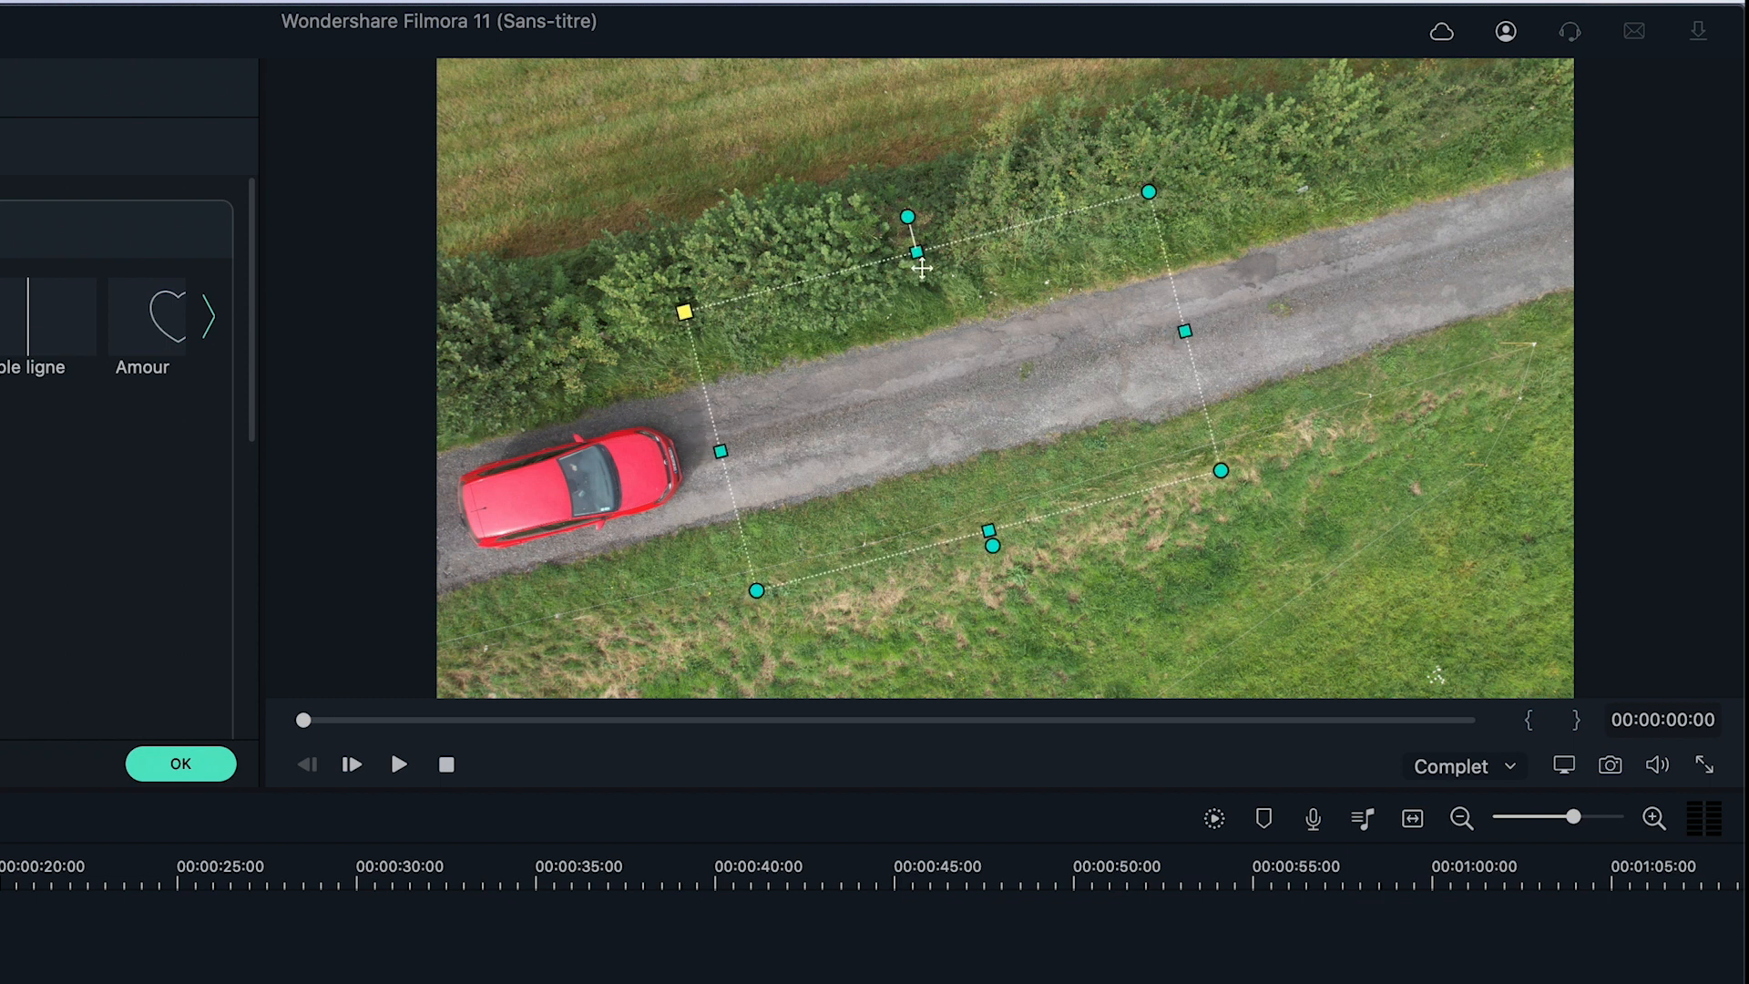
{"action": "left_click_drag", "start_coordinate": [915, 254], "coordinate": [906, 91]}
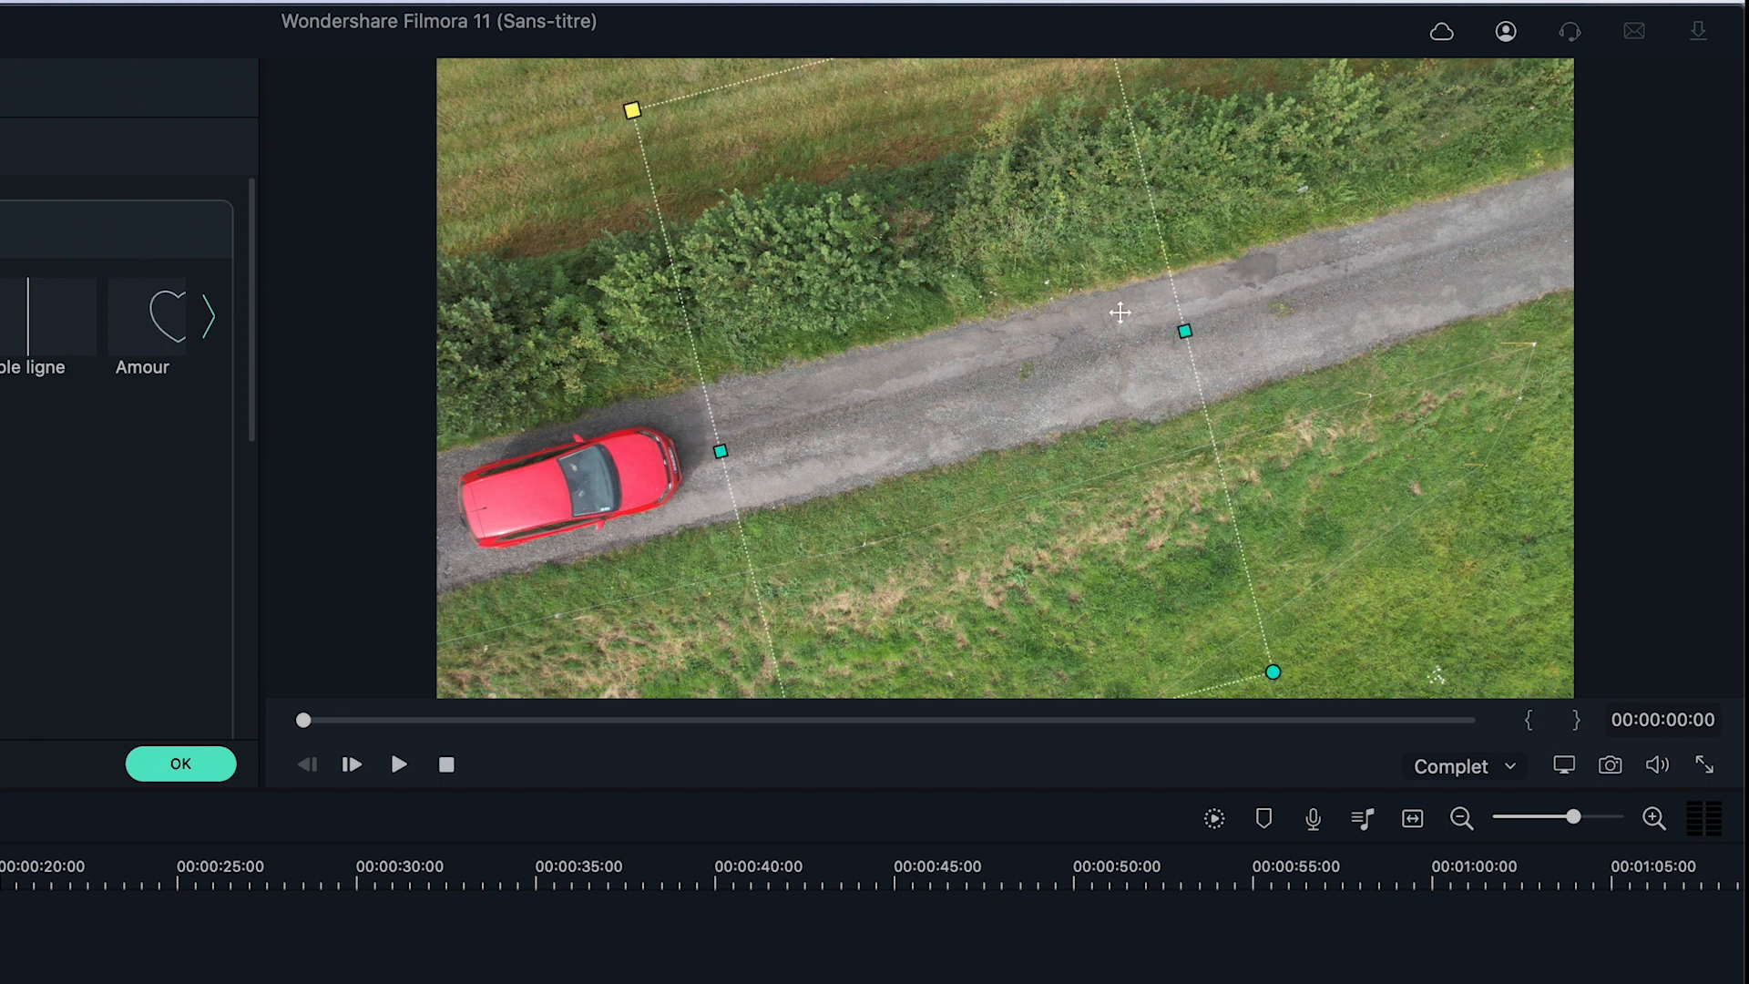
{"action": "left_click_drag", "start_coordinate": [1188, 330], "coordinate": [1603, 238]}
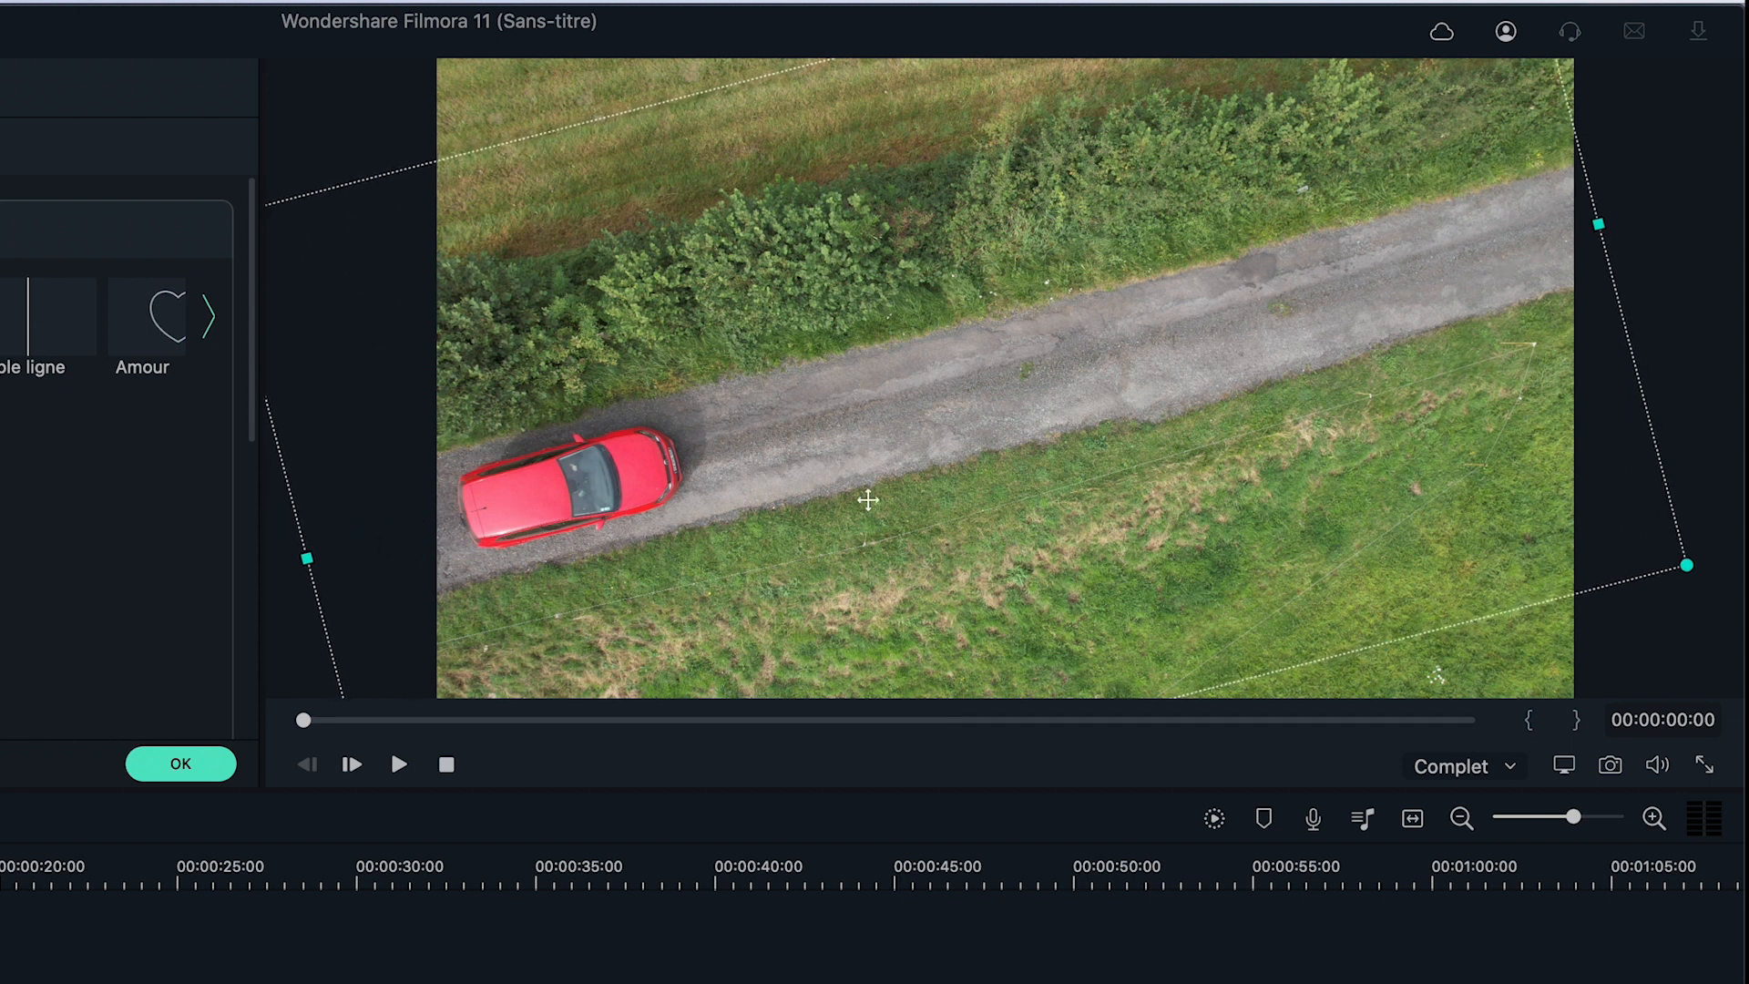
{"action": "left_click_drag", "start_coordinate": [741, 473], "coordinate": [898, 430]}
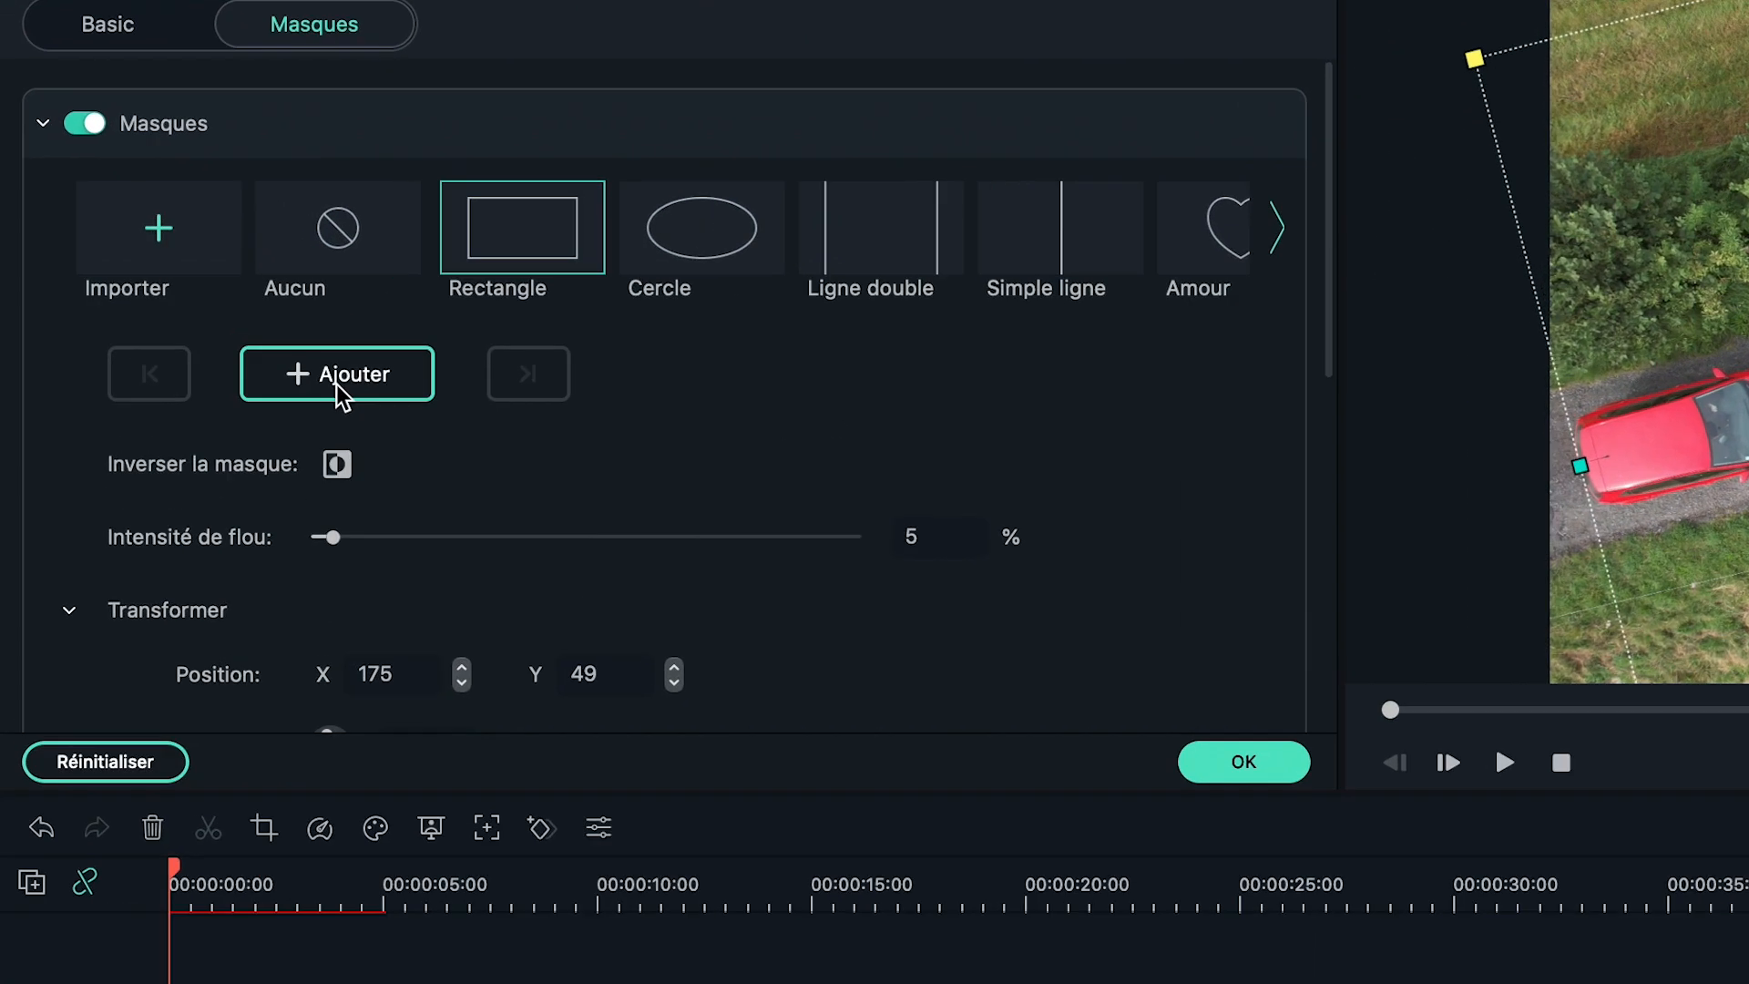
Step: Add a mask keyframe at the start of the upper clip and move the playhead to 00:00:05:00 at its end
{"action": "left_click", "coordinate": [199, 330]}
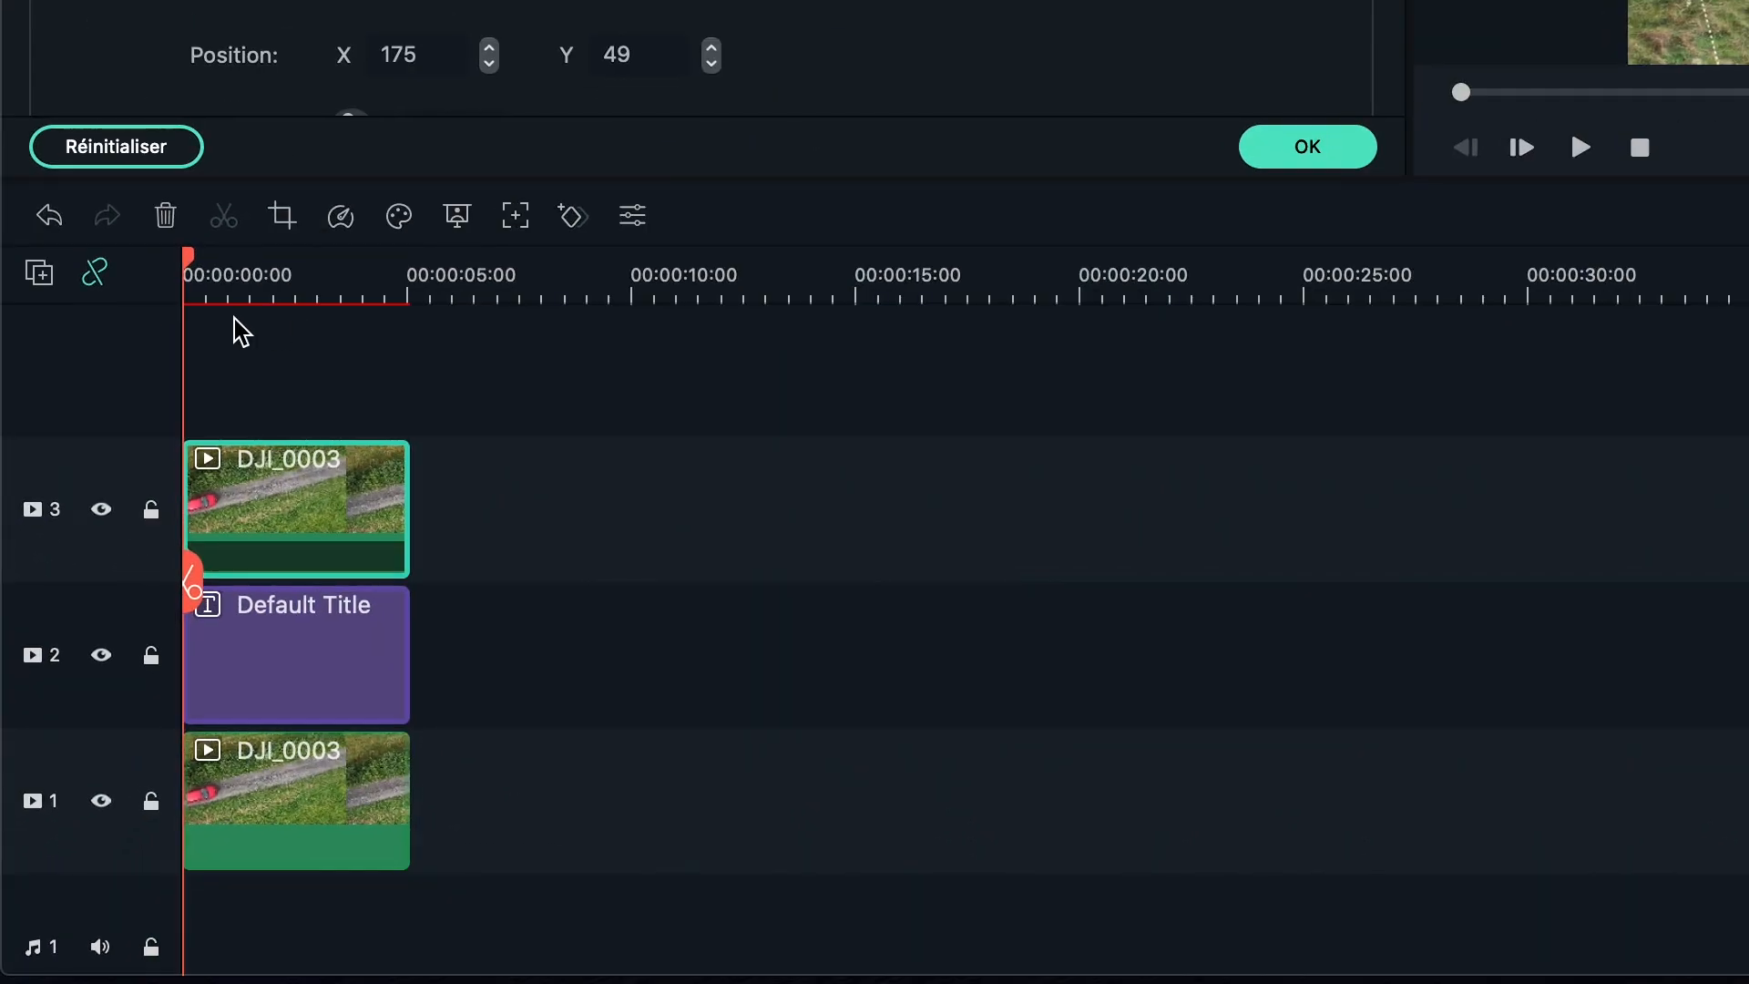
{"action": "left_click_drag", "start_coordinate": [96, 598], "coordinate": [218, 607]}
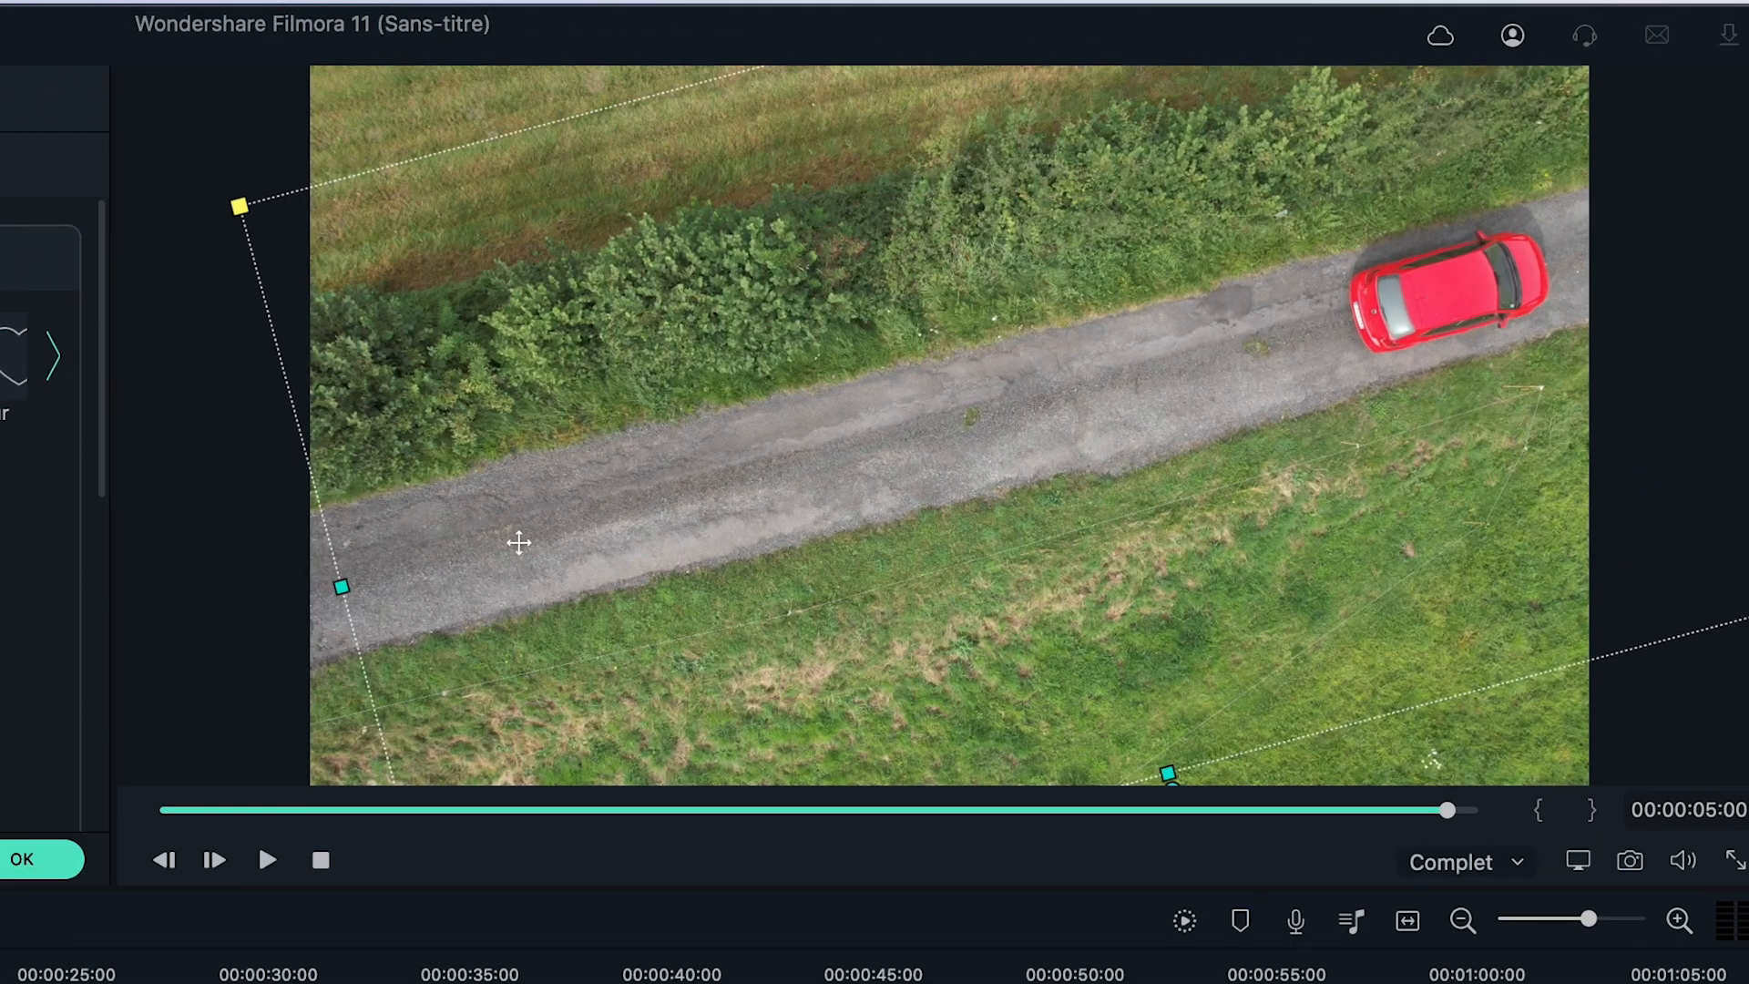
Step: Move the rectangle mask along the road to the car's rear, at about X 1693, Y 444, then apply it and preview the reveal
{"action": "left_click_drag", "start_coordinate": [413, 574], "coordinate": [1423, 311]}
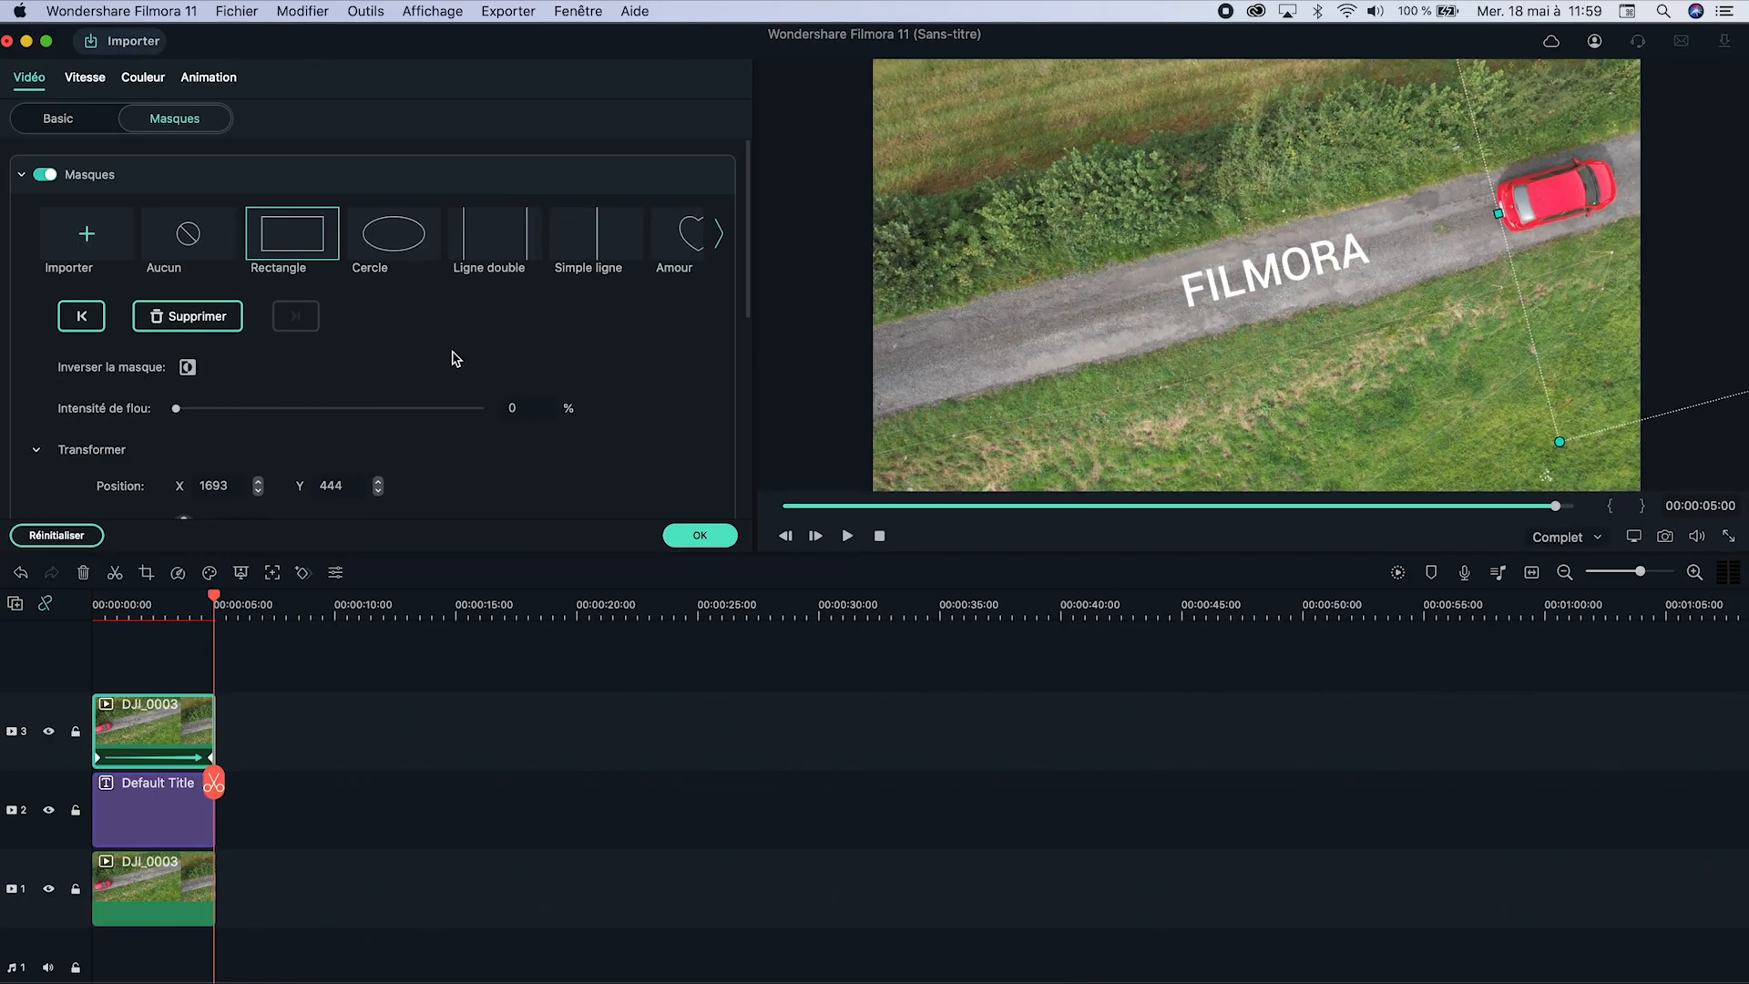
{"action": "left_click", "coordinate": [699, 535]}
{"action": "key", "text": "space"}
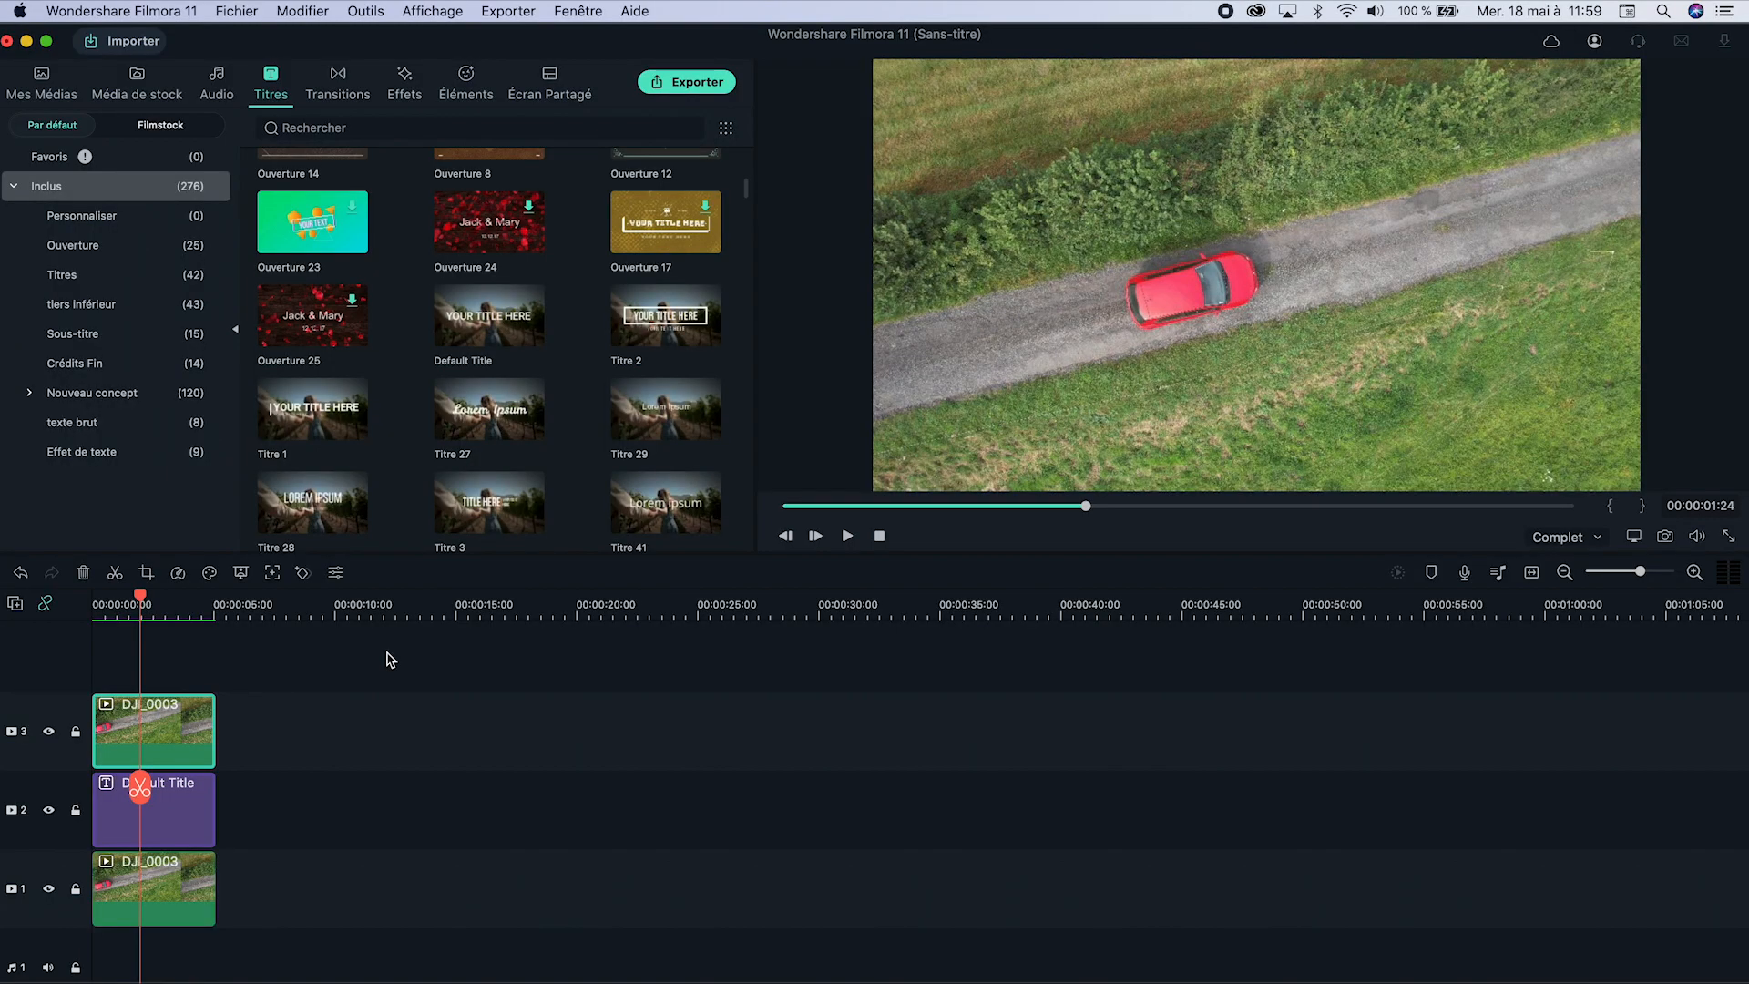
{"action": "left_click", "coordinate": [266, 685]}
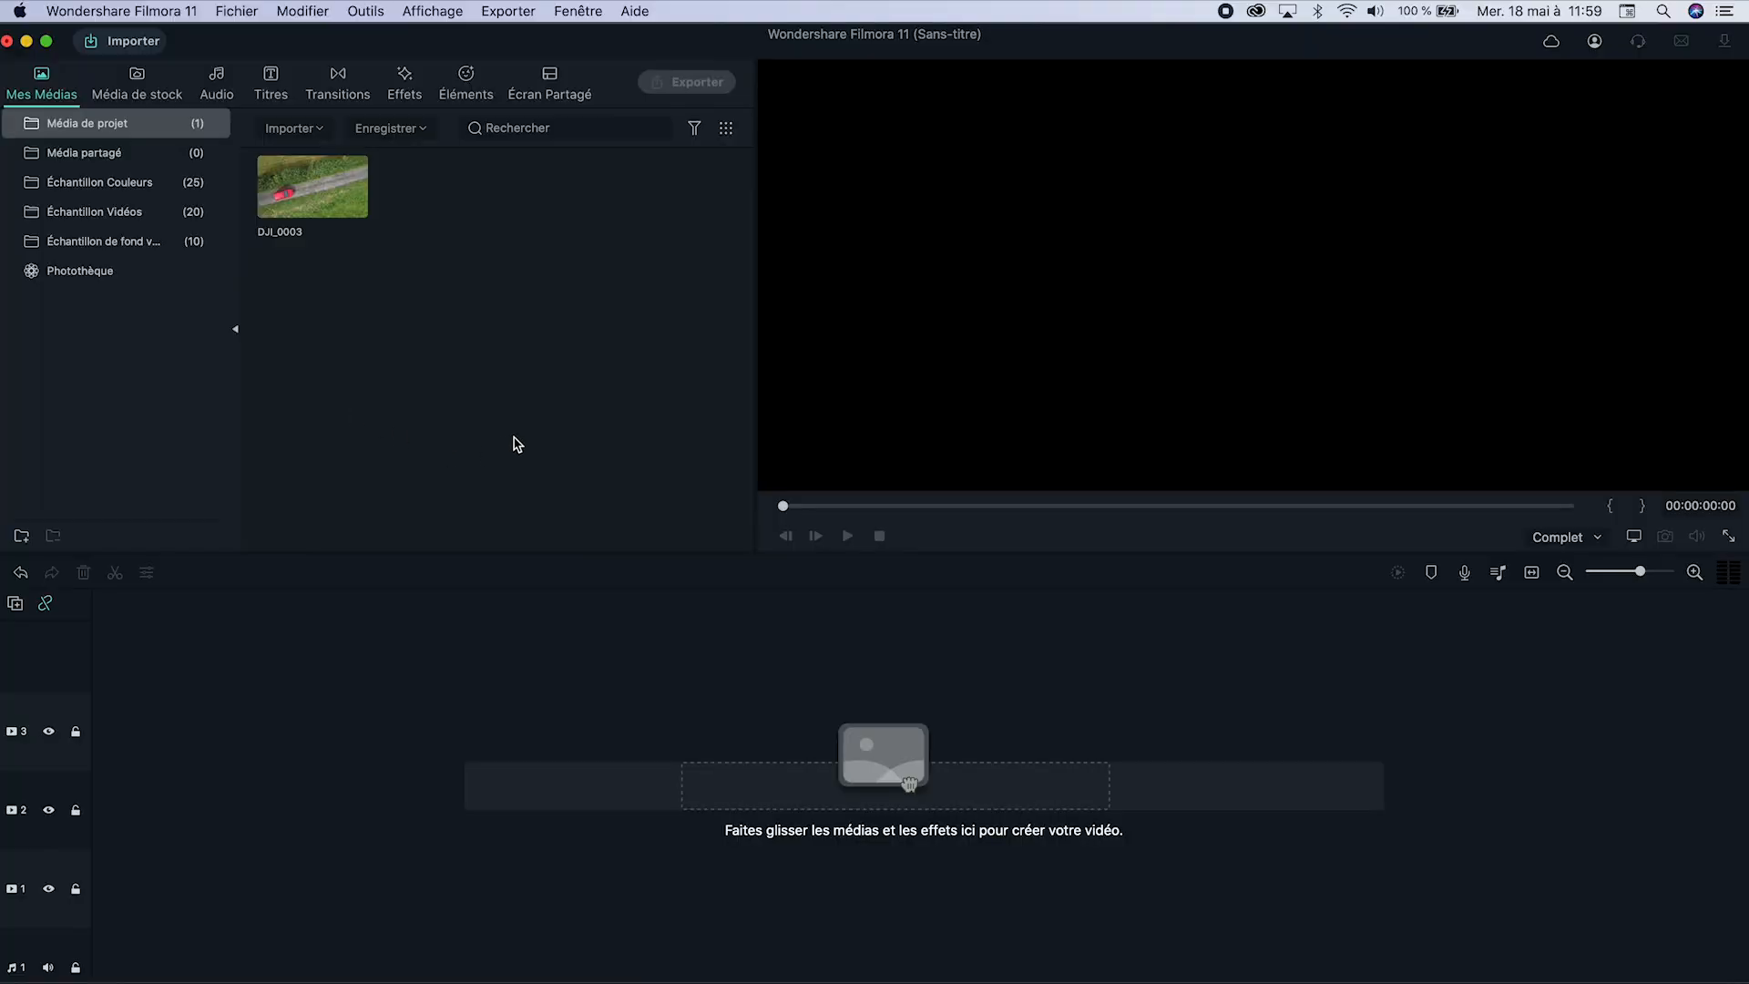
Step: Place the DJI_0003 clip at the start of track 1 and a Default Title above it on track 2
{"action": "mouse_move", "coordinate": [337, 230]}
{"action": "left_click_drag", "start_coordinate": [320, 243], "coordinate": [98, 867]}
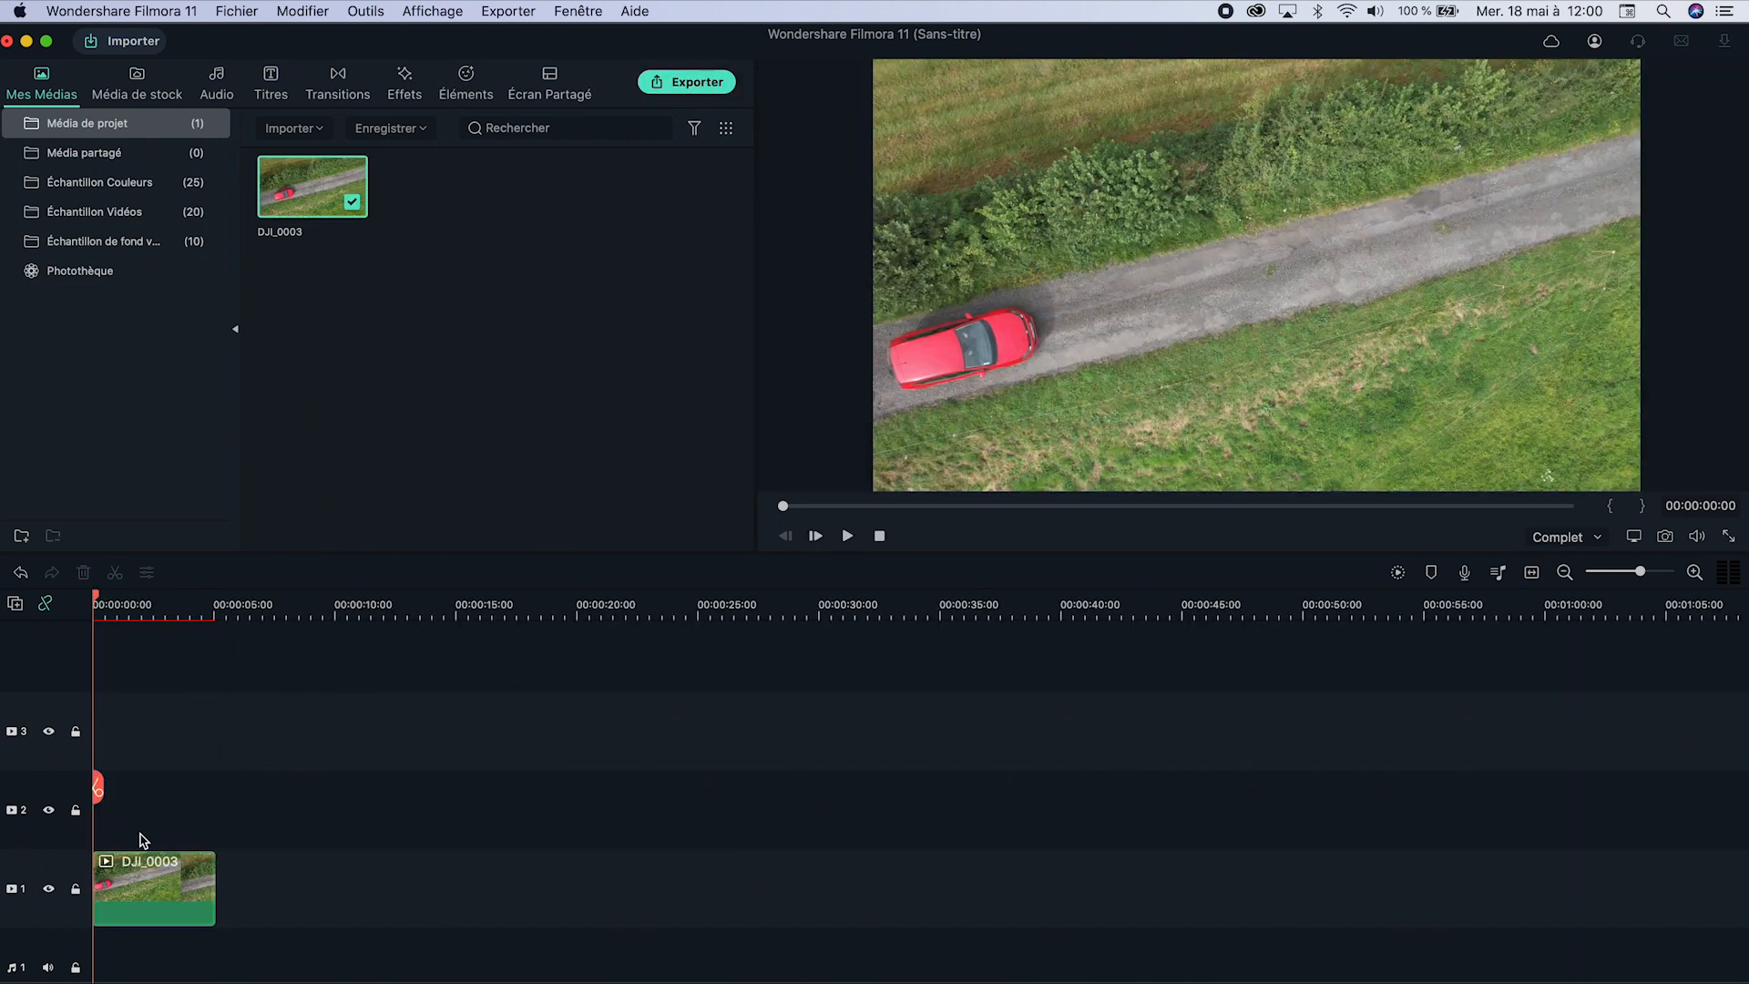
{"action": "left_click", "coordinate": [270, 80]}
{"action": "left_click_drag", "start_coordinate": [398, 457], "coordinate": [152, 824]}
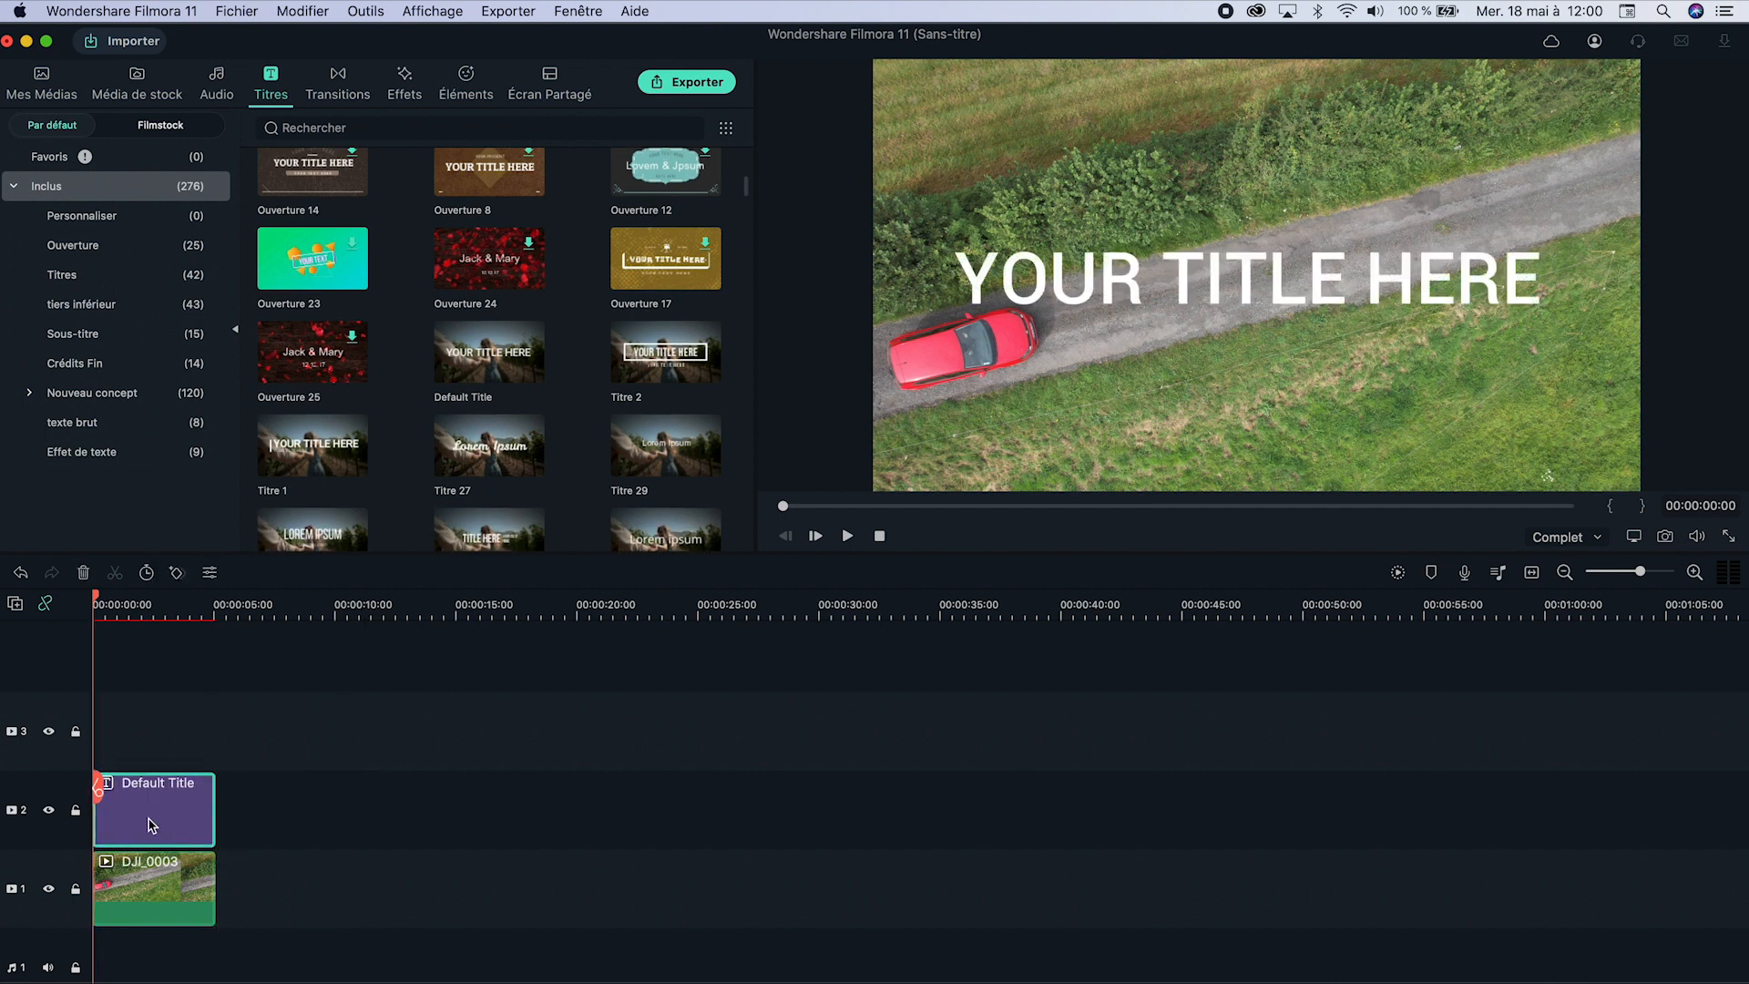
Step: Change the title text to TUTORIEL FILMORA at font size 50 and rotate it to follow the road
{"action": "key", "text": "space"}
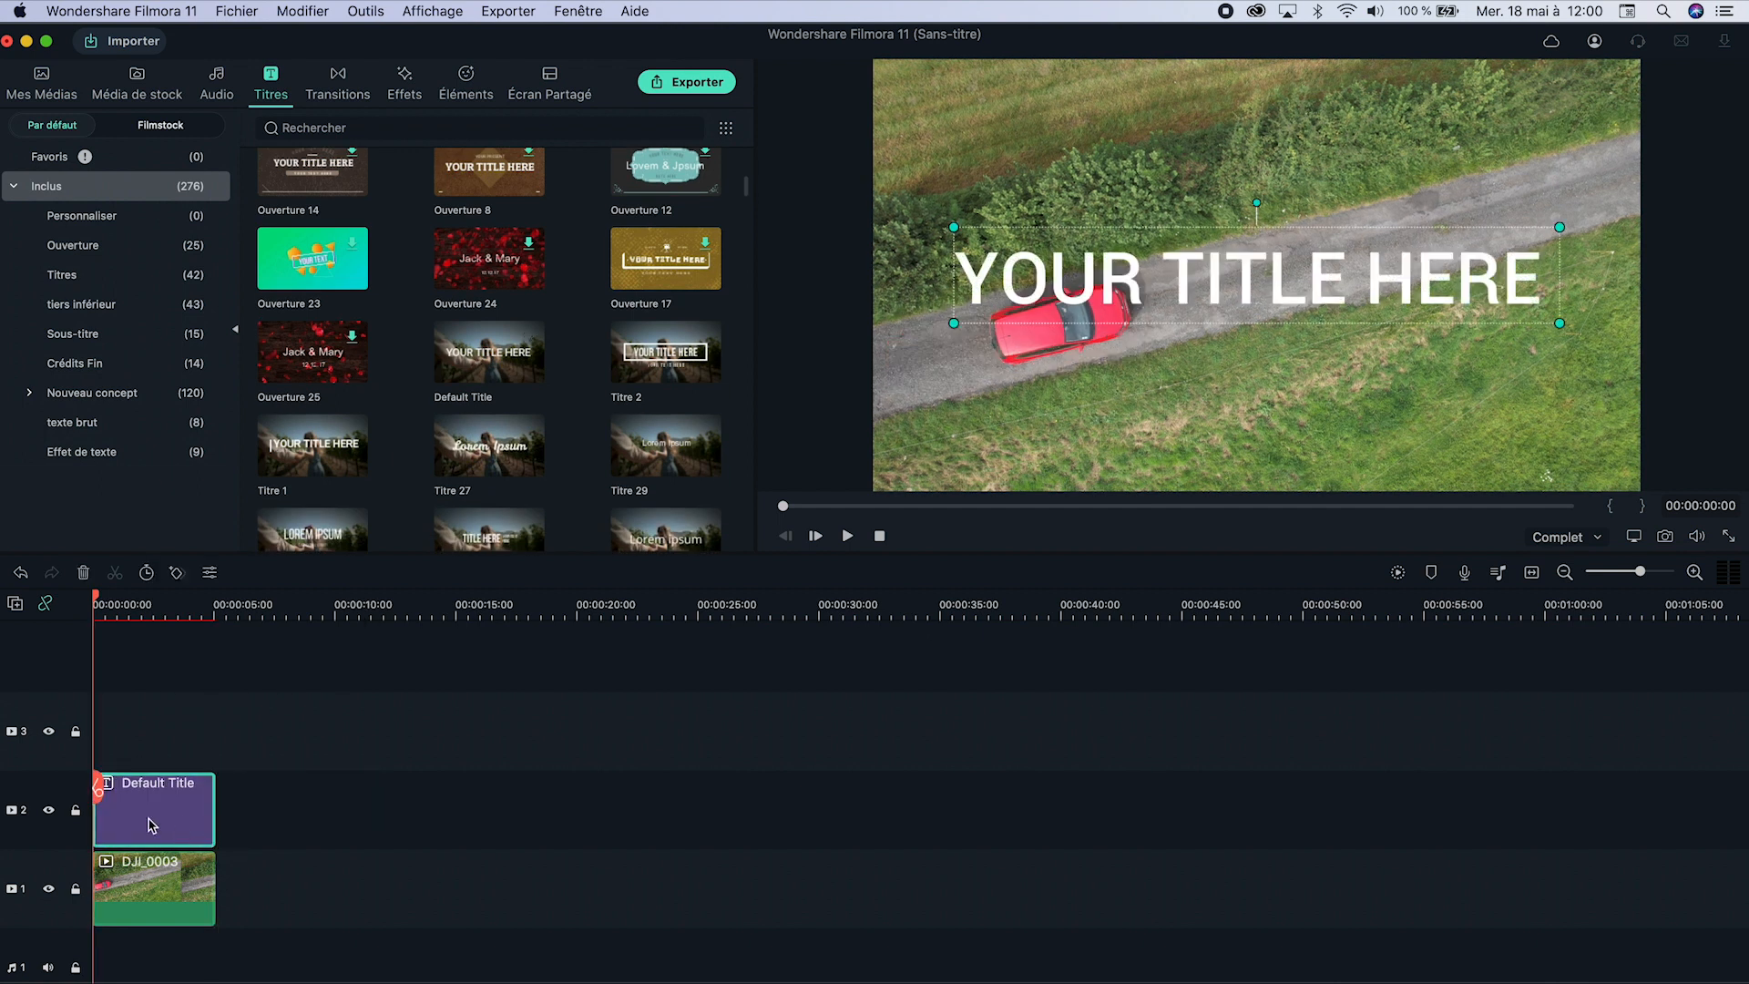
{"action": "double_click", "coordinate": [153, 824]}
{"action": "triple_click", "coordinate": [422, 242]}
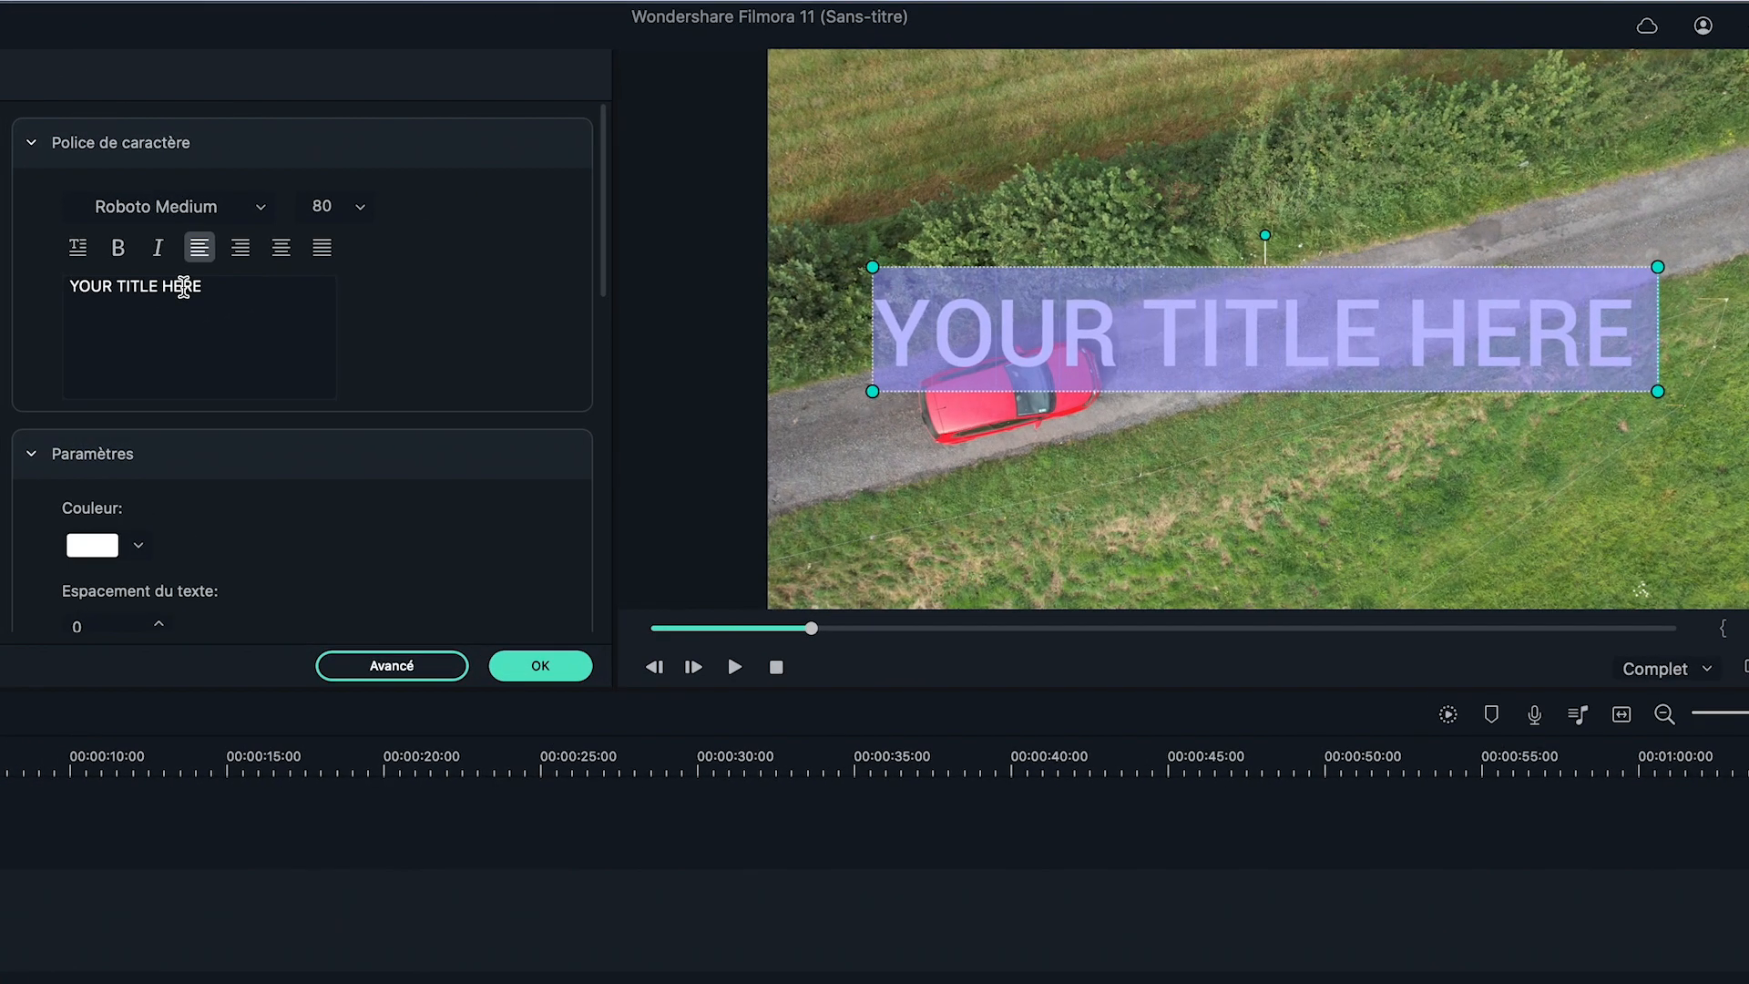
{"action": "type", "text": "TUTORIEL FILMORA"}
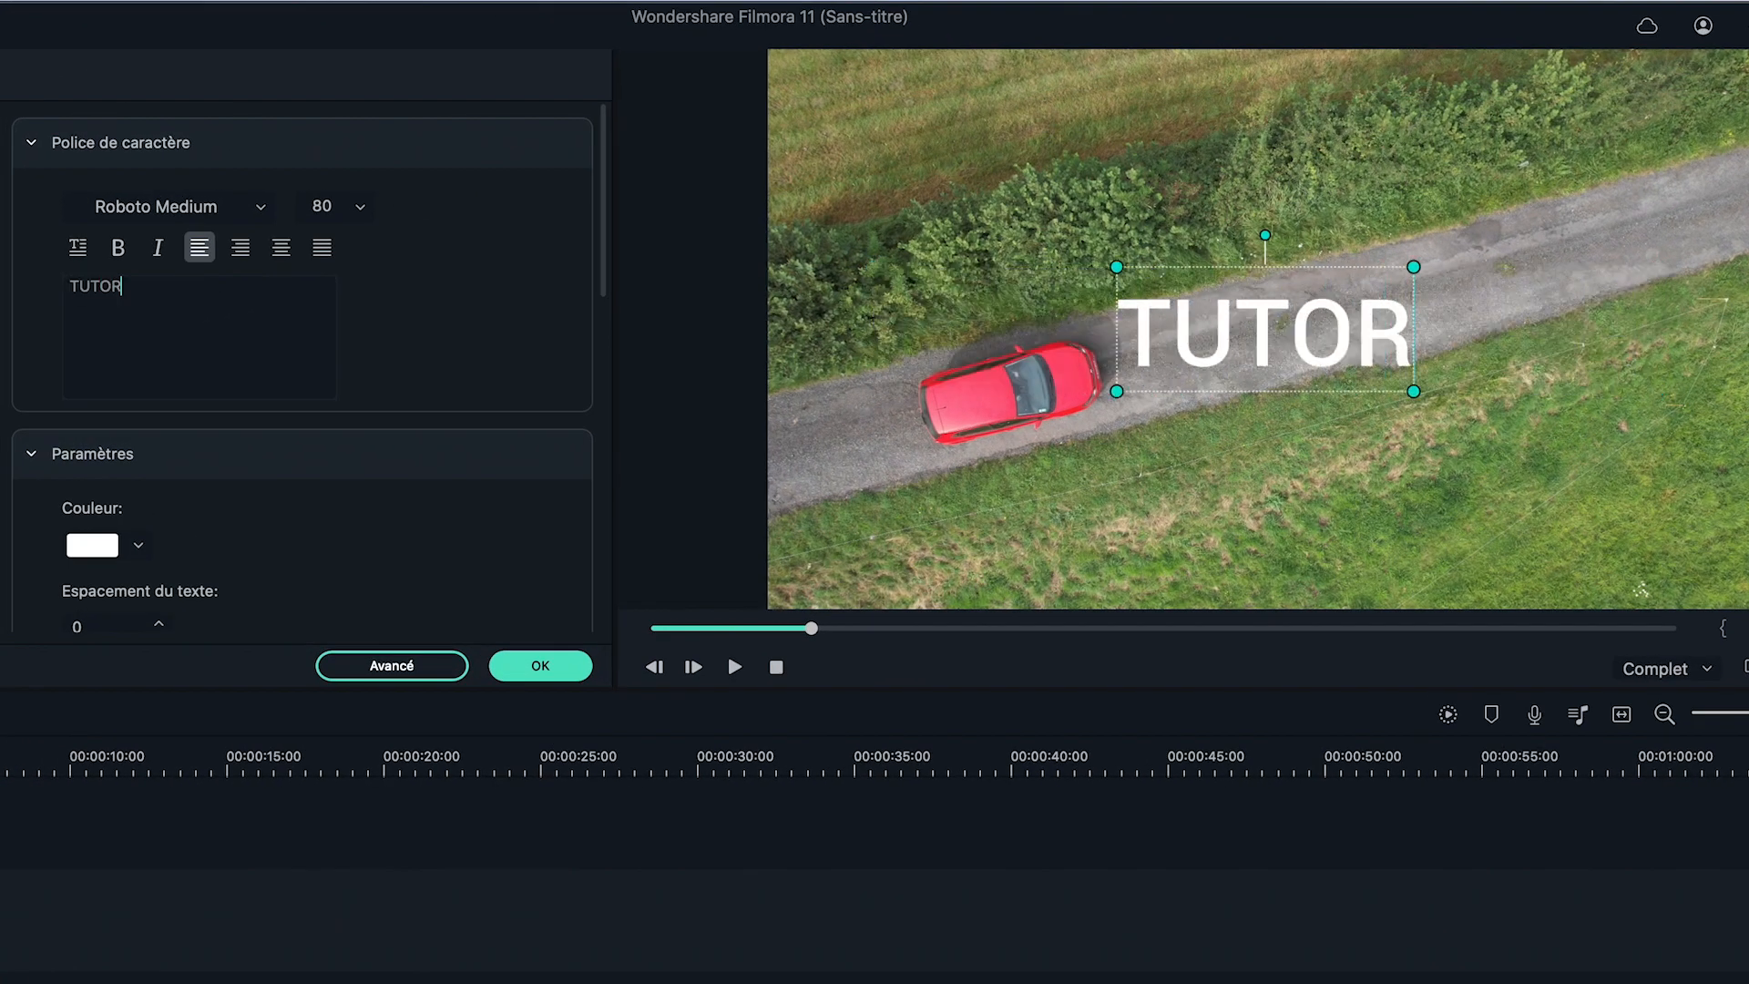
{"action": "left_click", "coordinate": [361, 207]}
{"action": "left_click", "coordinate": [339, 446]}
{"action": "left_click_drag", "start_coordinate": [1264, 264], "coordinate": [1245, 261]}
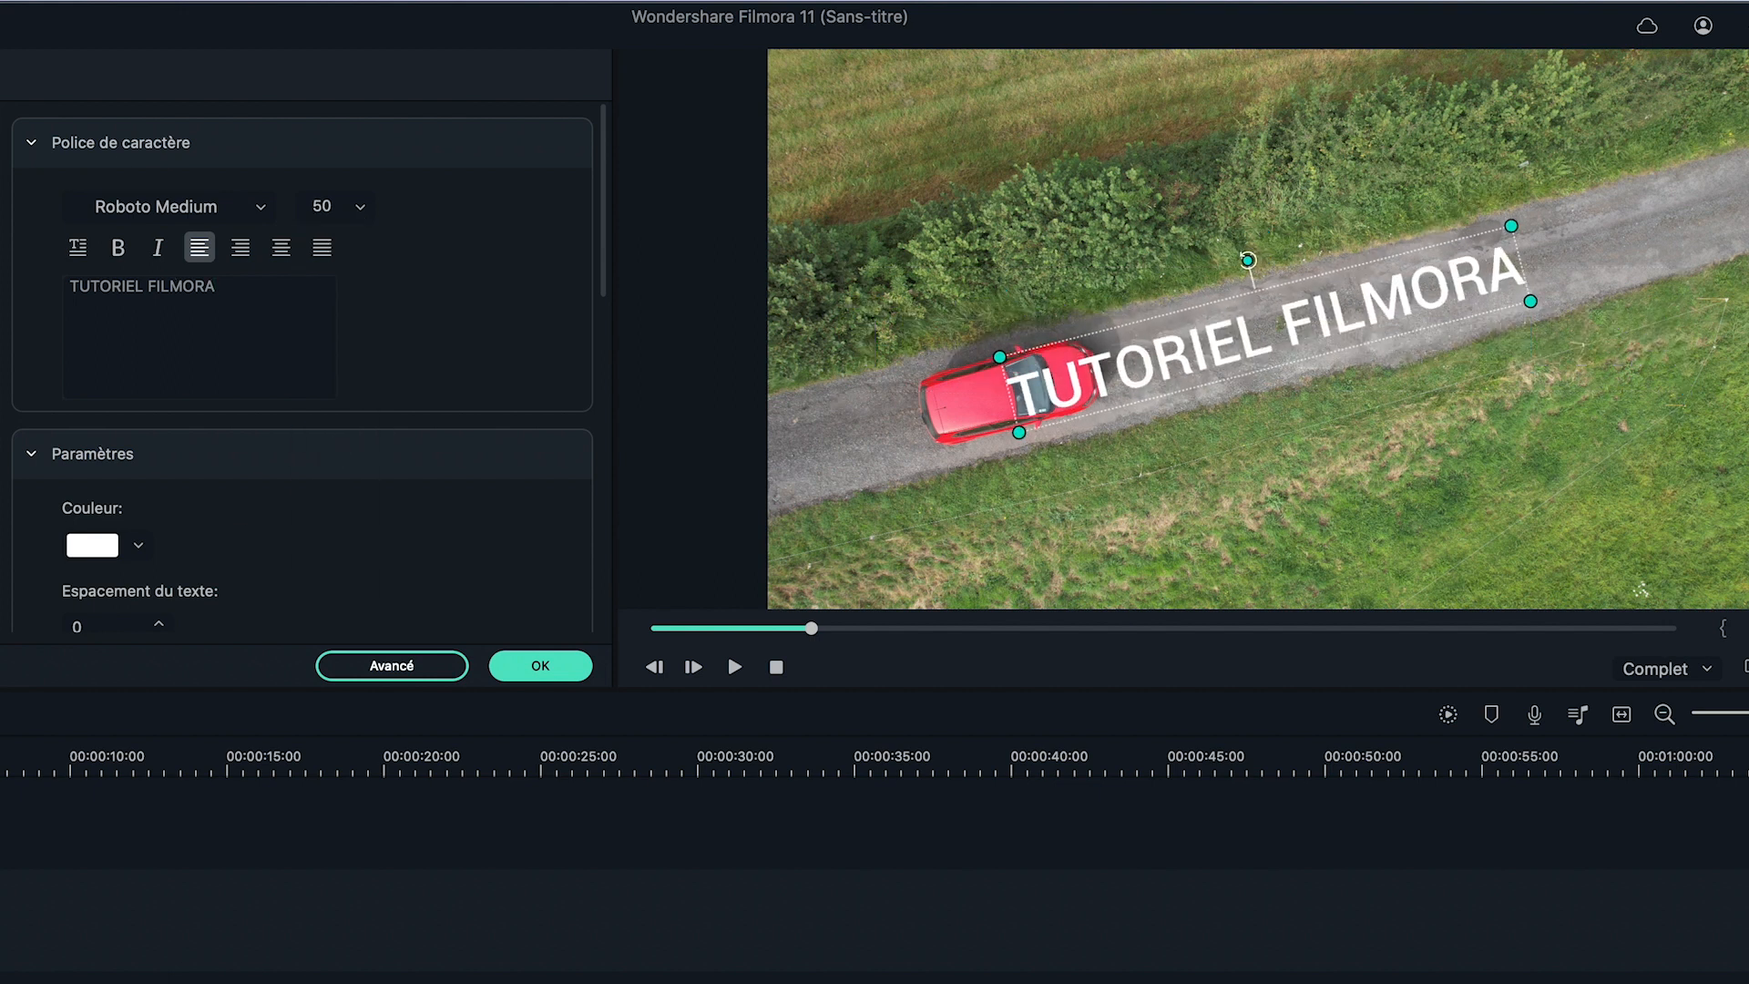
{"action": "left_click", "coordinate": [540, 666]}
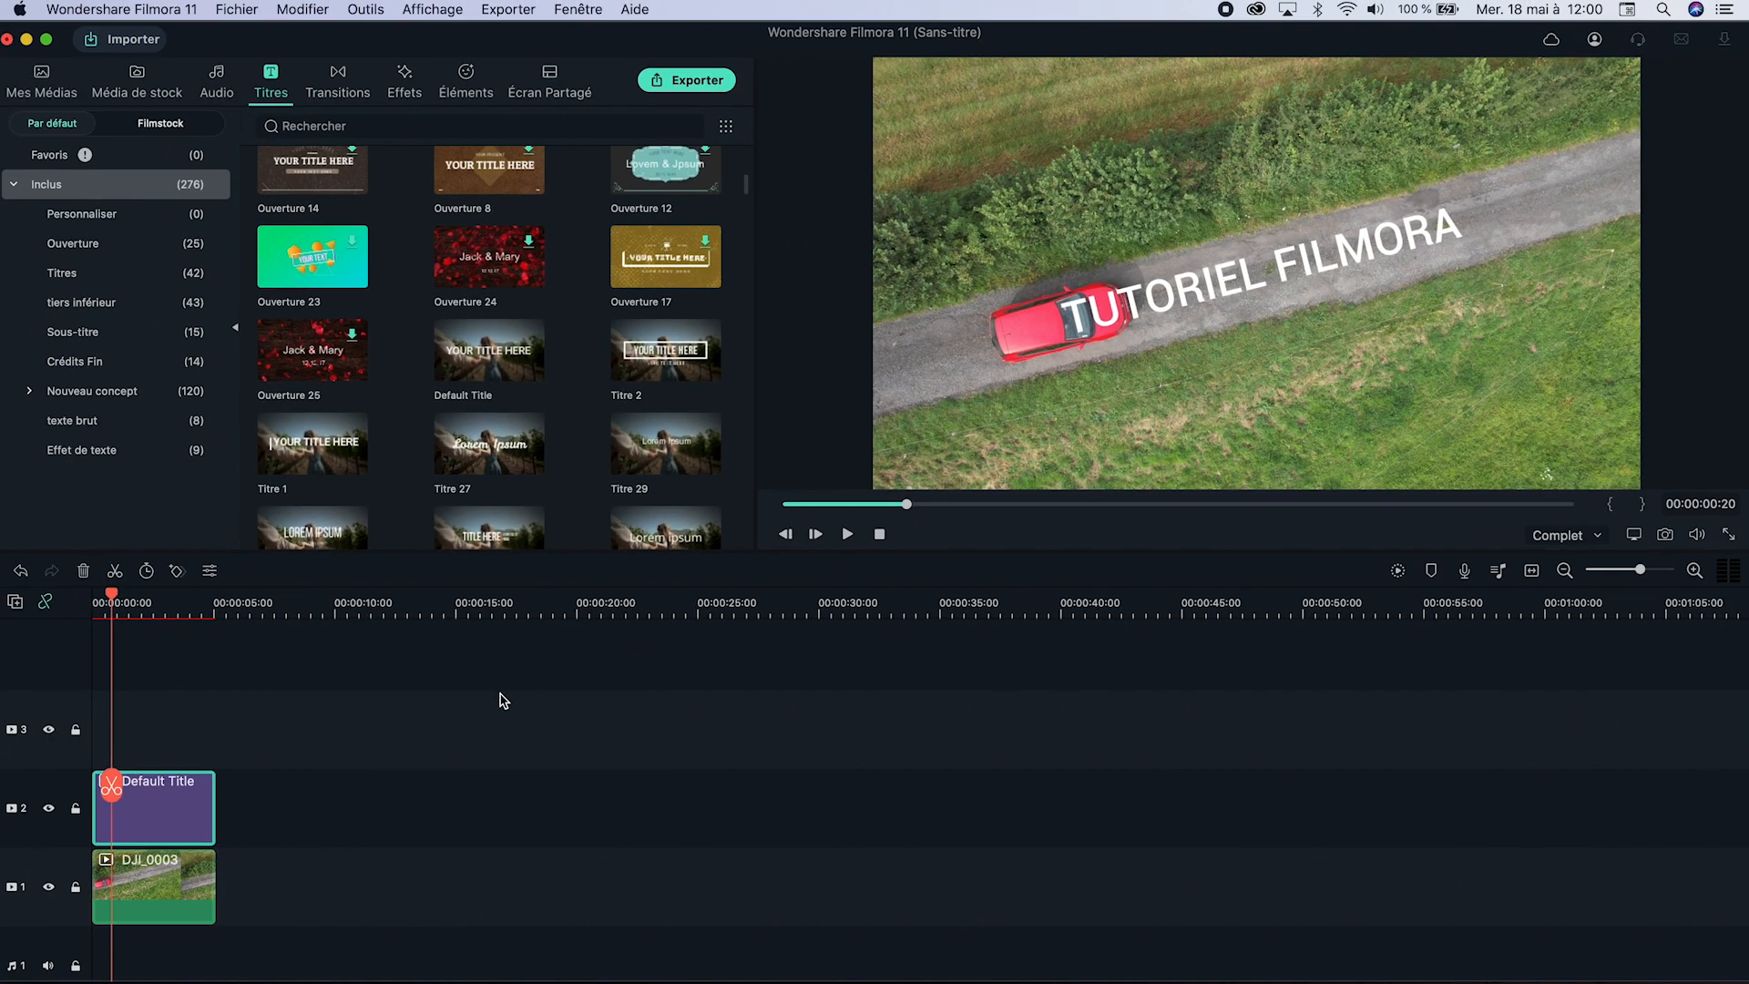
Step: Duplicate the track 1 DJI_0003 clip onto track 3 above the title, aligned with the timeline's start
{"action": "left_click", "coordinate": [119, 928]}
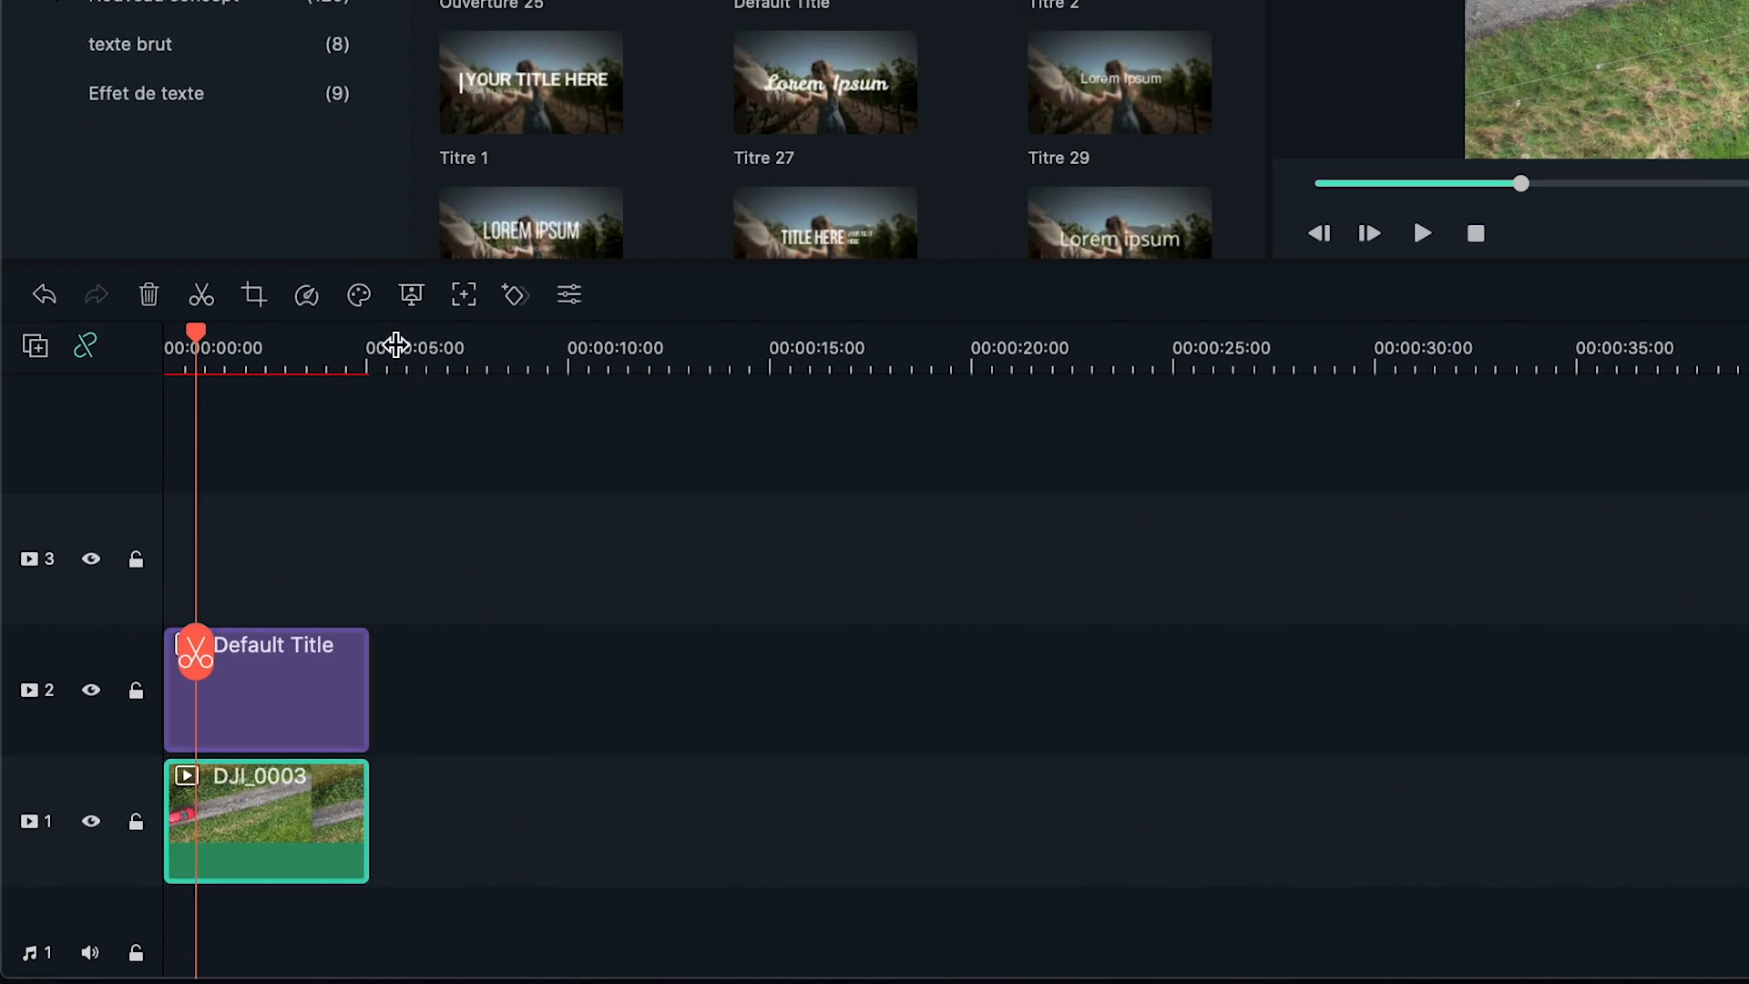
{"action": "left_click", "coordinate": [394, 344]}
{"action": "key", "text": "ctrl+v"}
{"action": "left_click_drag", "start_coordinate": [410, 761], "coordinate": [218, 551]}
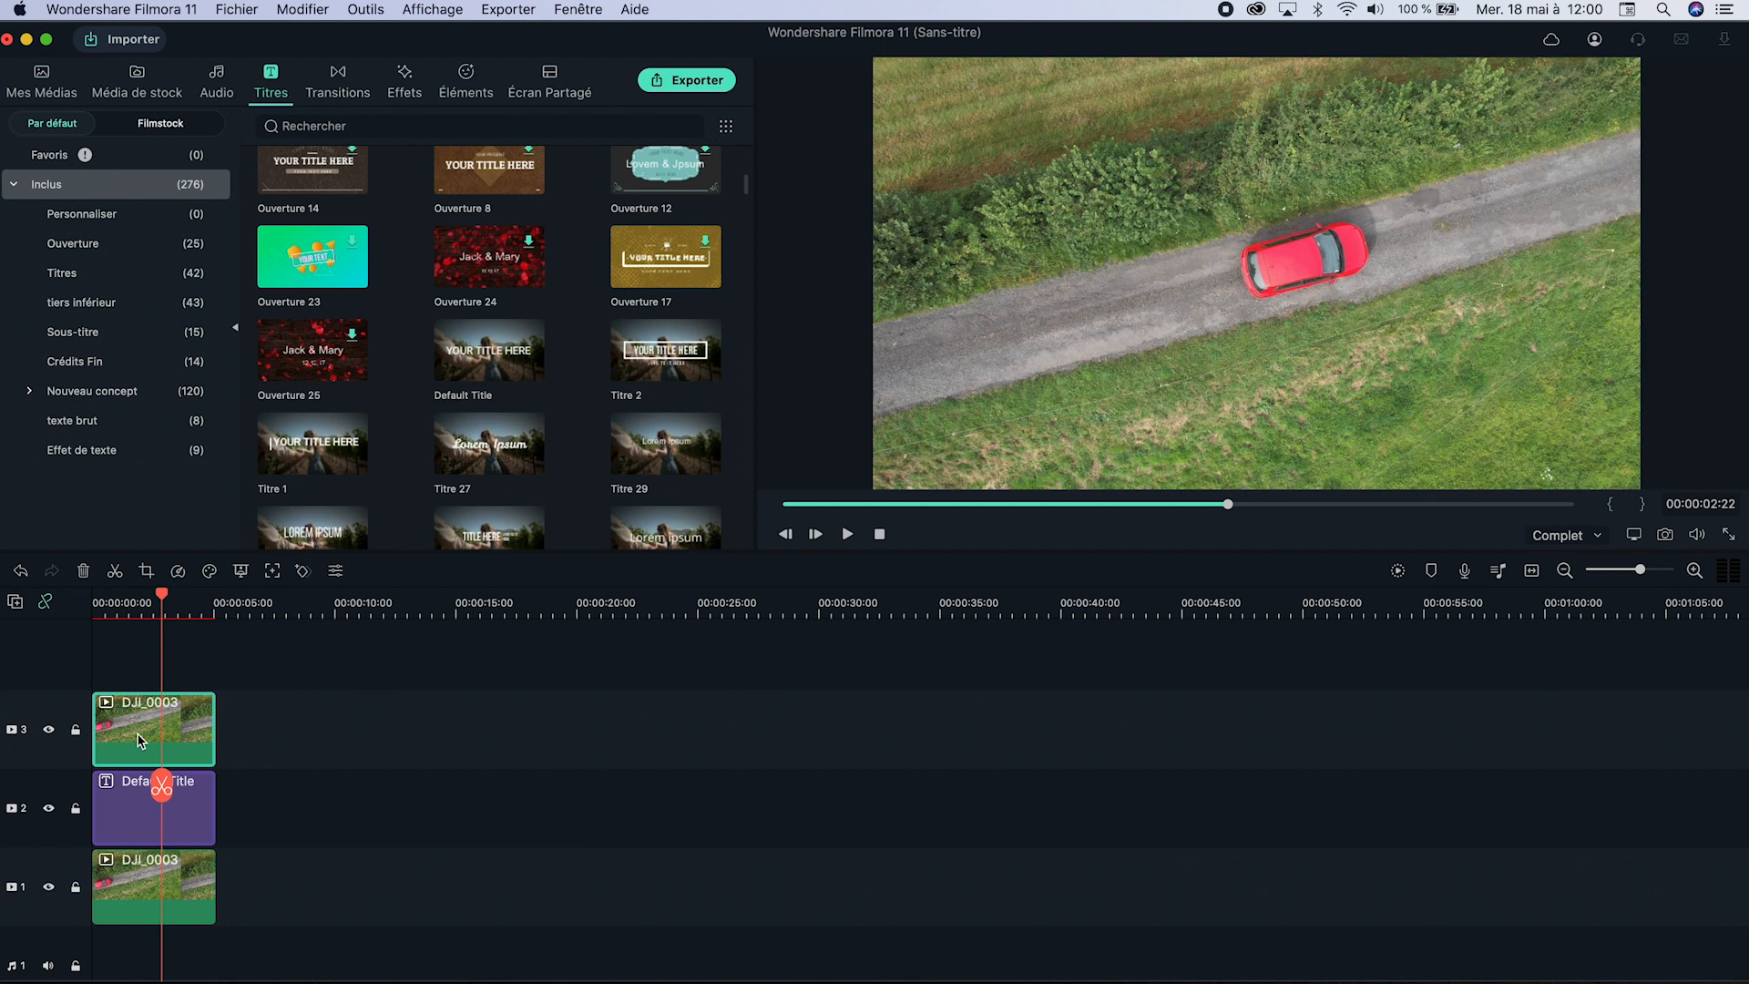
Step: Apply a rectangle mask with 5% blur intensity to the track 3 clip, with the playhead at its start
{"action": "left_click_drag", "start_coordinate": [165, 598], "coordinate": [93, 598]}
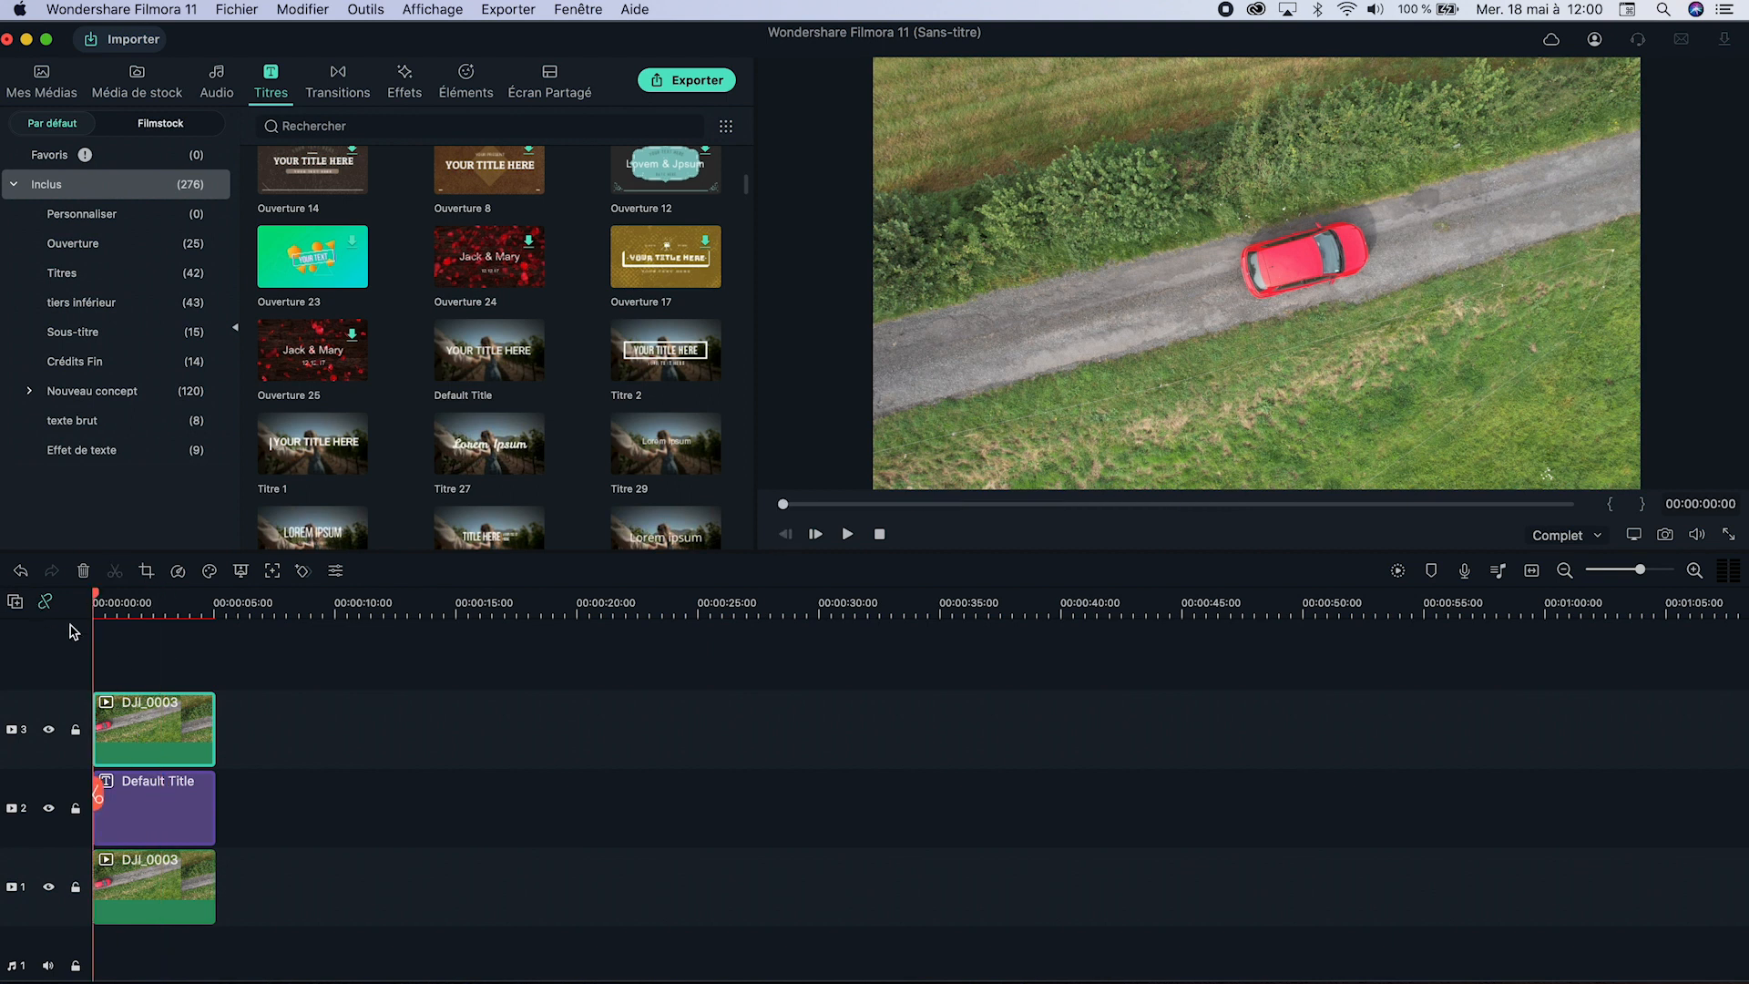
{"action": "double_click", "coordinate": [151, 731]}
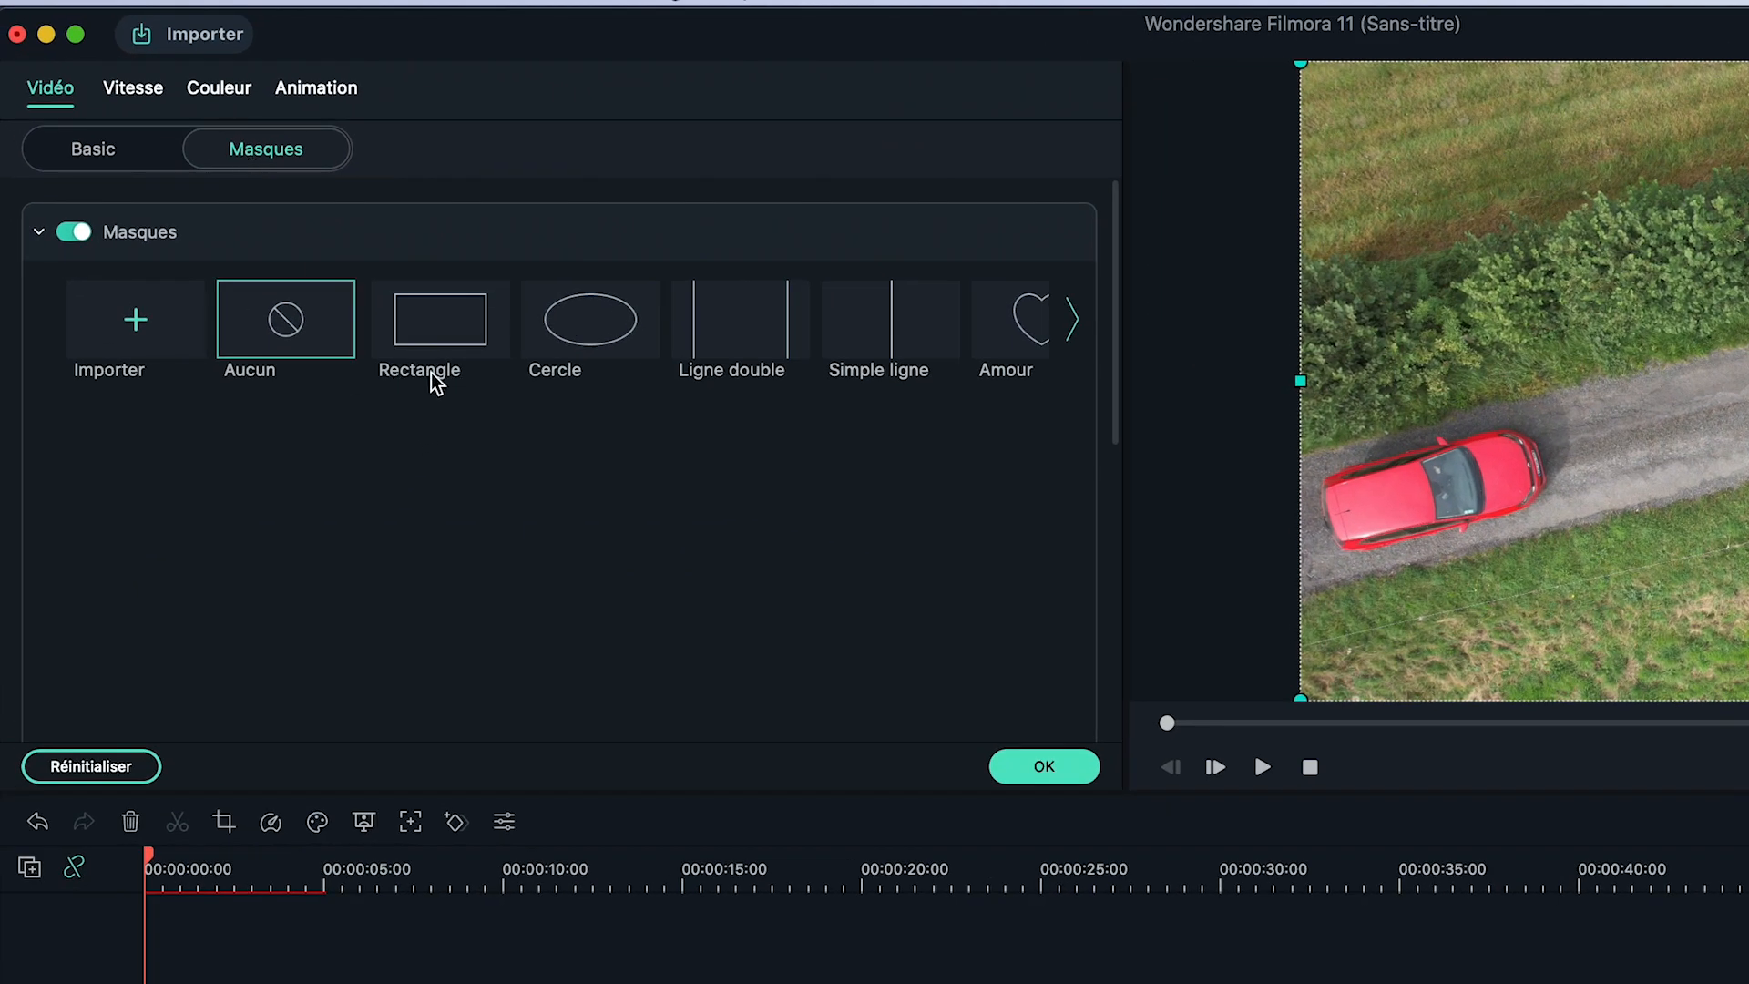
{"action": "left_click", "coordinate": [441, 341]}
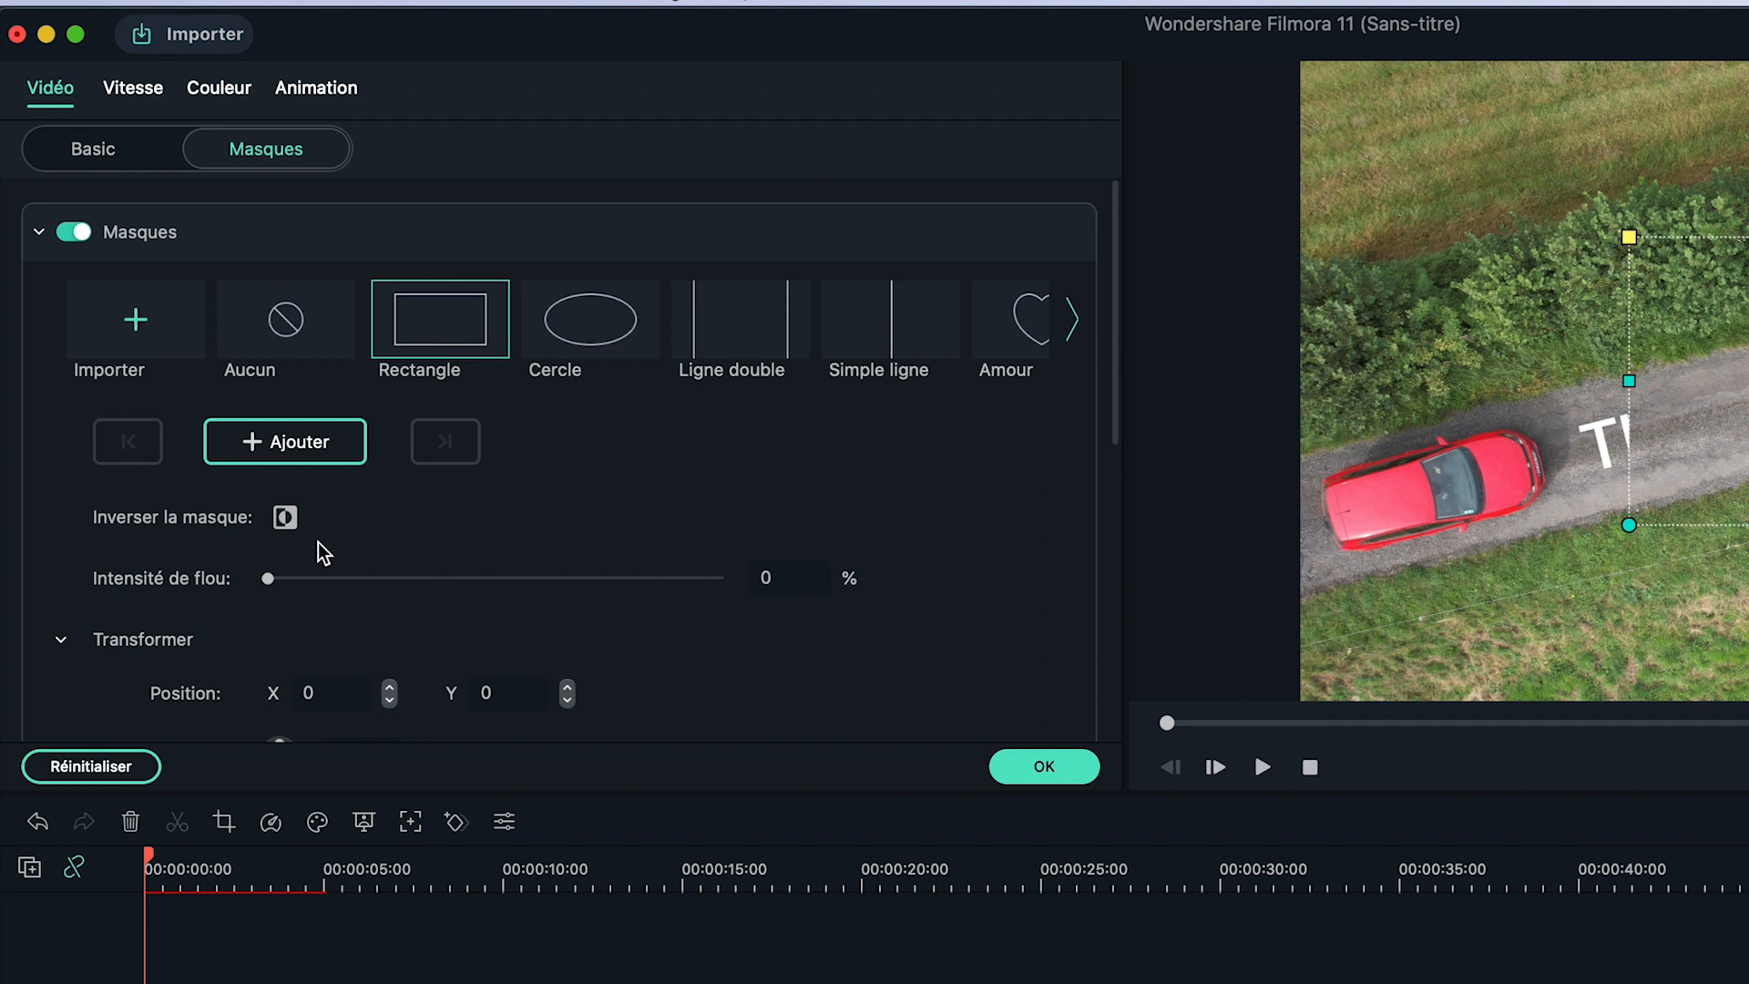
{"action": "left_click", "coordinate": [783, 579]}
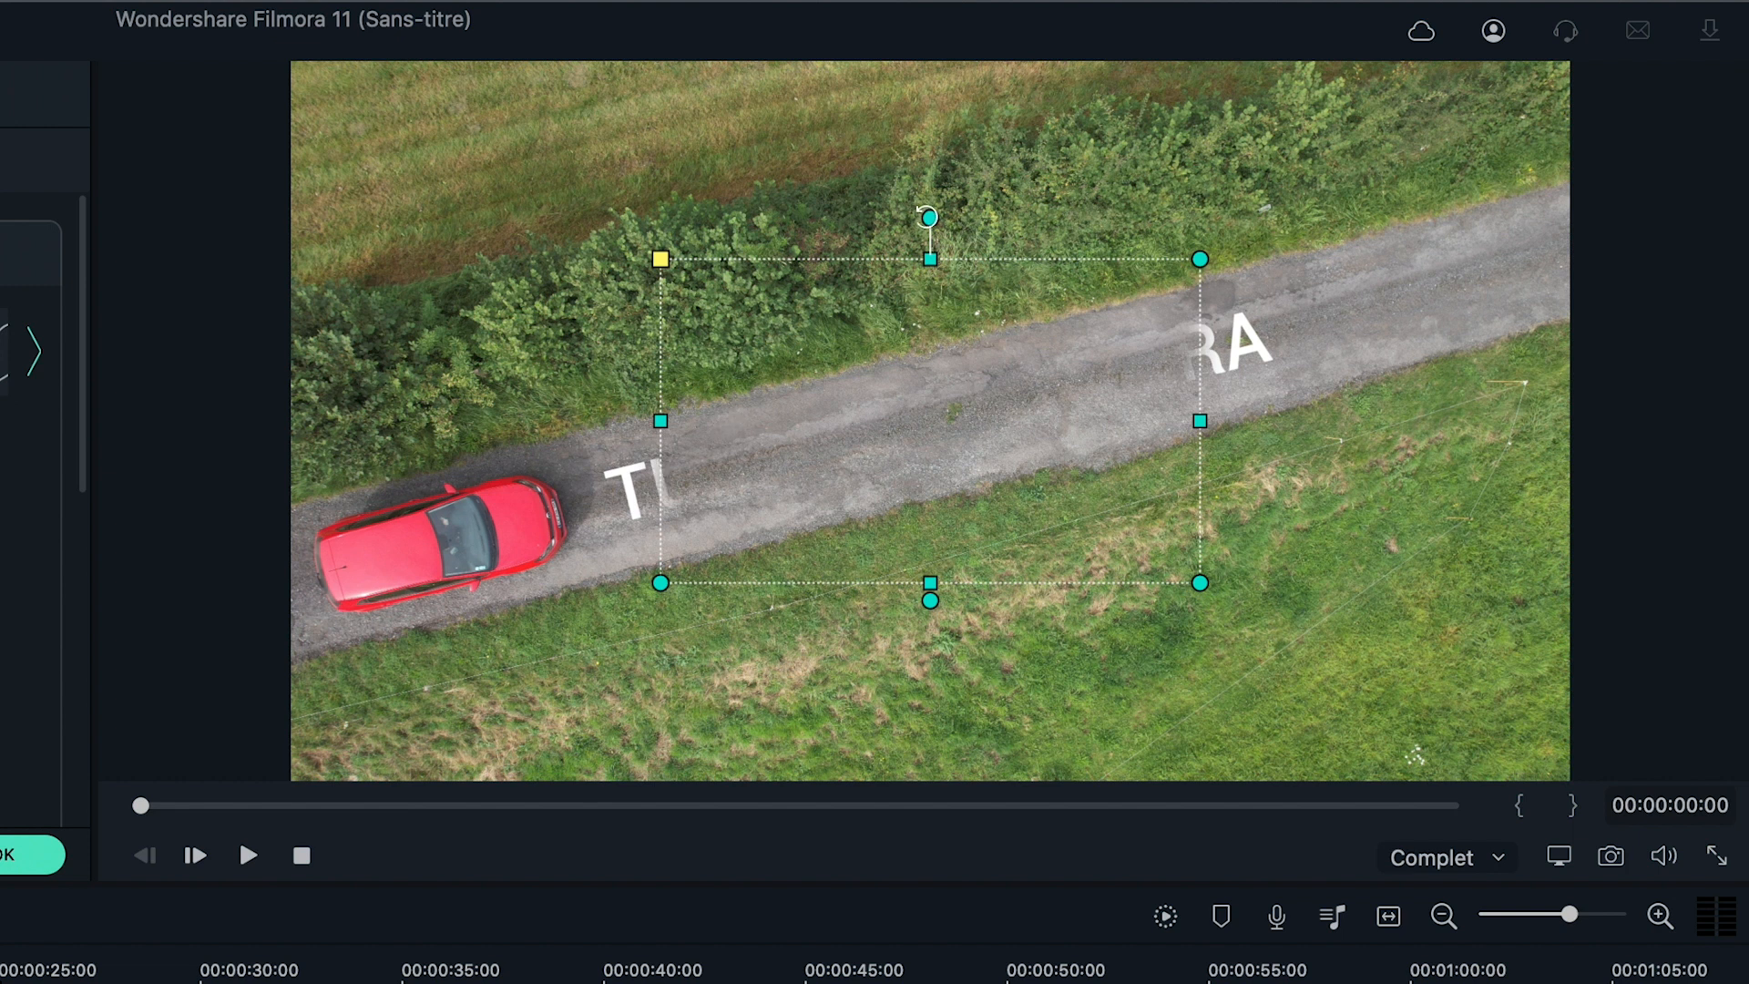
Step: Rotate and shrink the mask tightly around the car, at about X -734, Y -186, and add a mask keyframe at the clip's start
{"action": "left_click_drag", "start_coordinate": [930, 216], "coordinate": [882, 223]}
{"action": "left_click_drag", "start_coordinate": [1171, 357], "coordinate": [571, 518]}
{"action": "left_click_drag", "start_coordinate": [419, 373], "coordinate": [428, 490]}
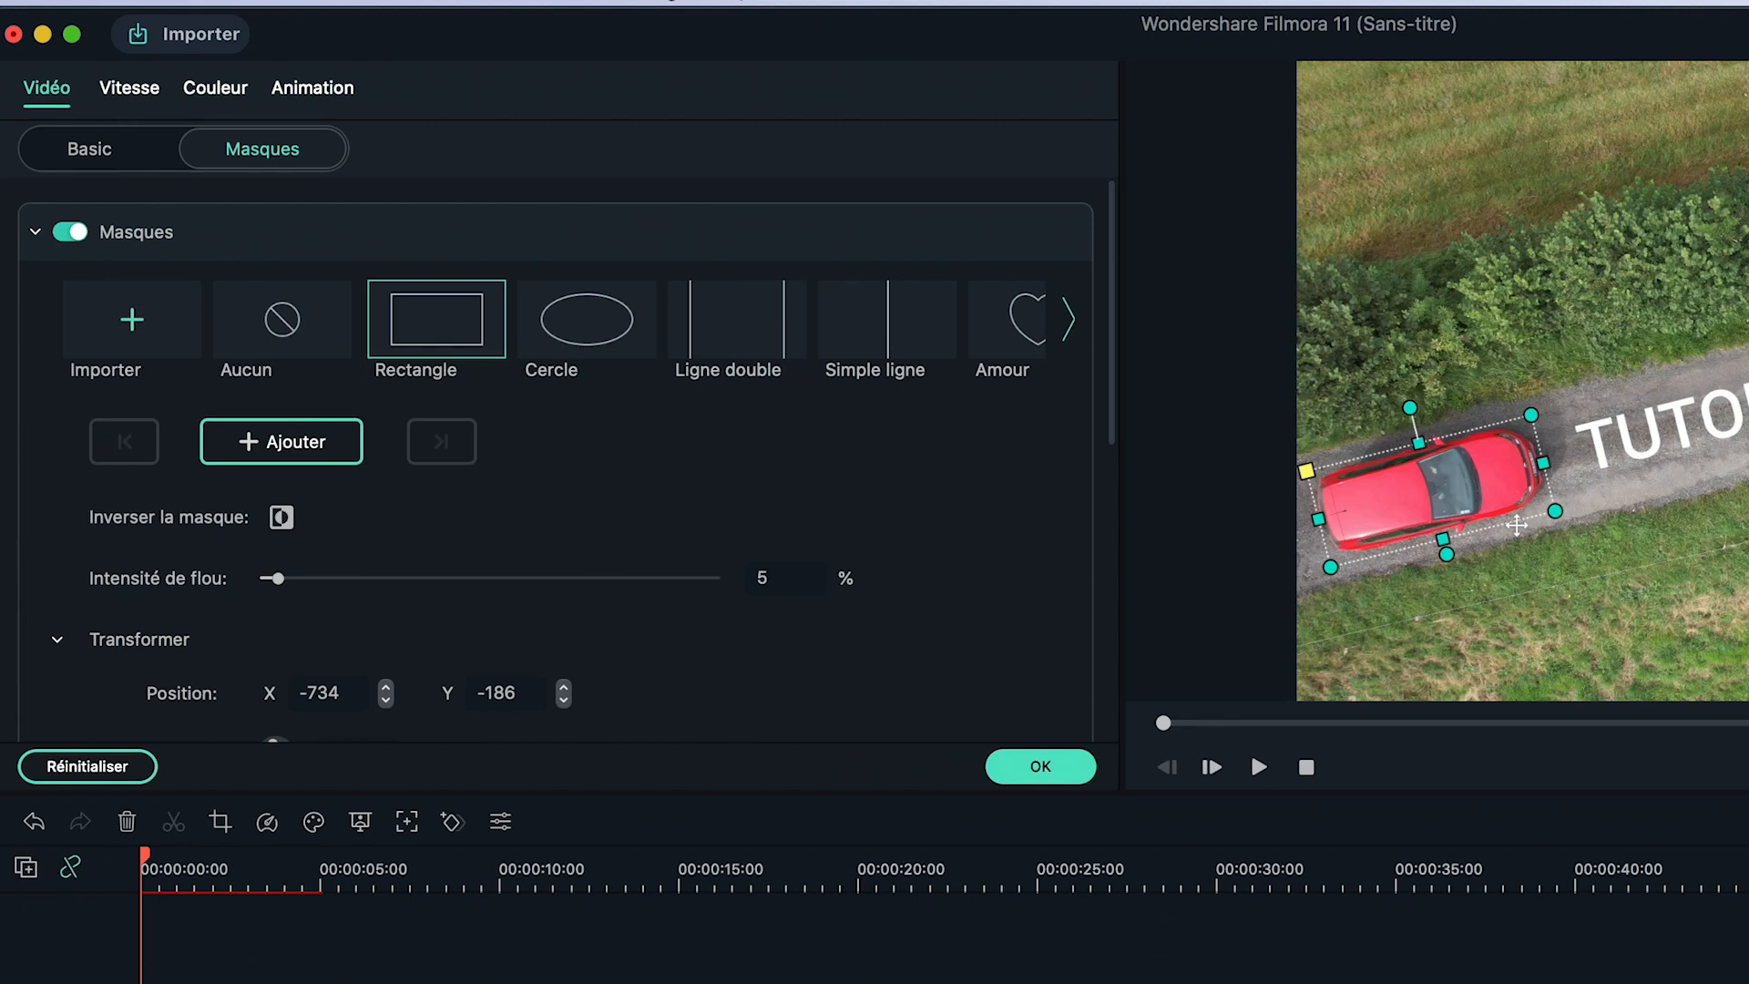
{"action": "left_click", "coordinate": [286, 458]}
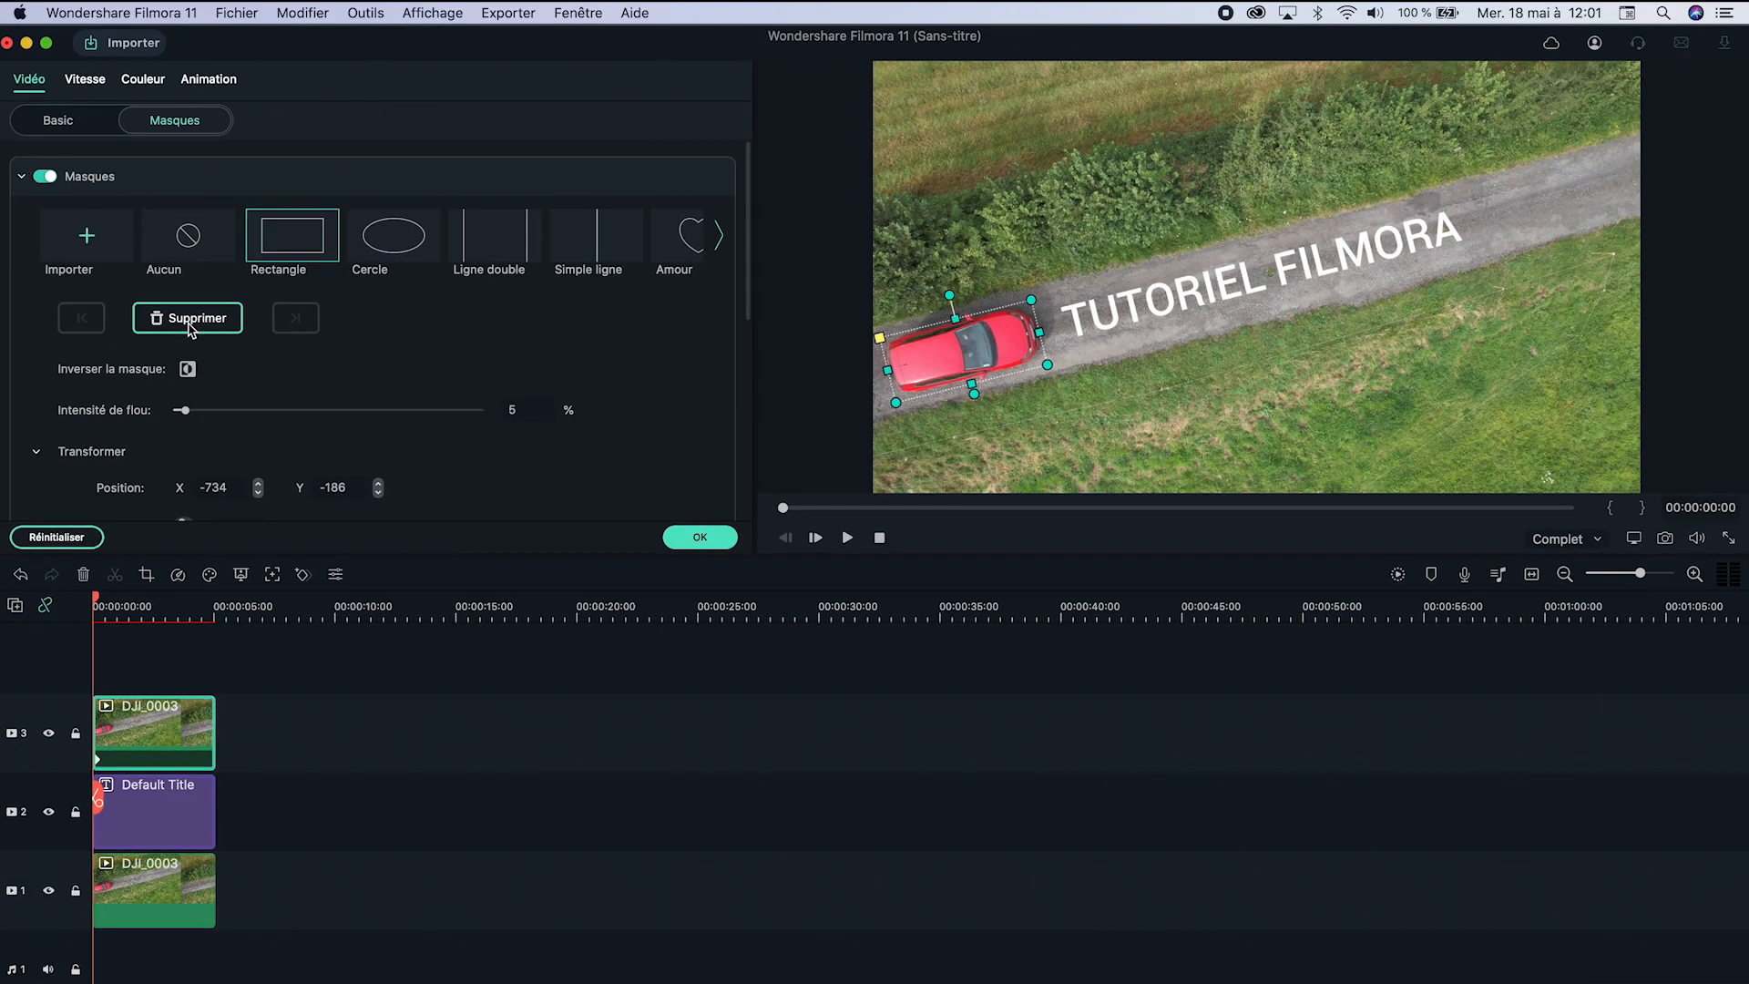
Step: At 00:00:05:00, move the mask over the car to about X 748, Y 203 and tighten its edges around the car
{"action": "left_click_drag", "start_coordinate": [98, 603], "coordinate": [213, 603]}
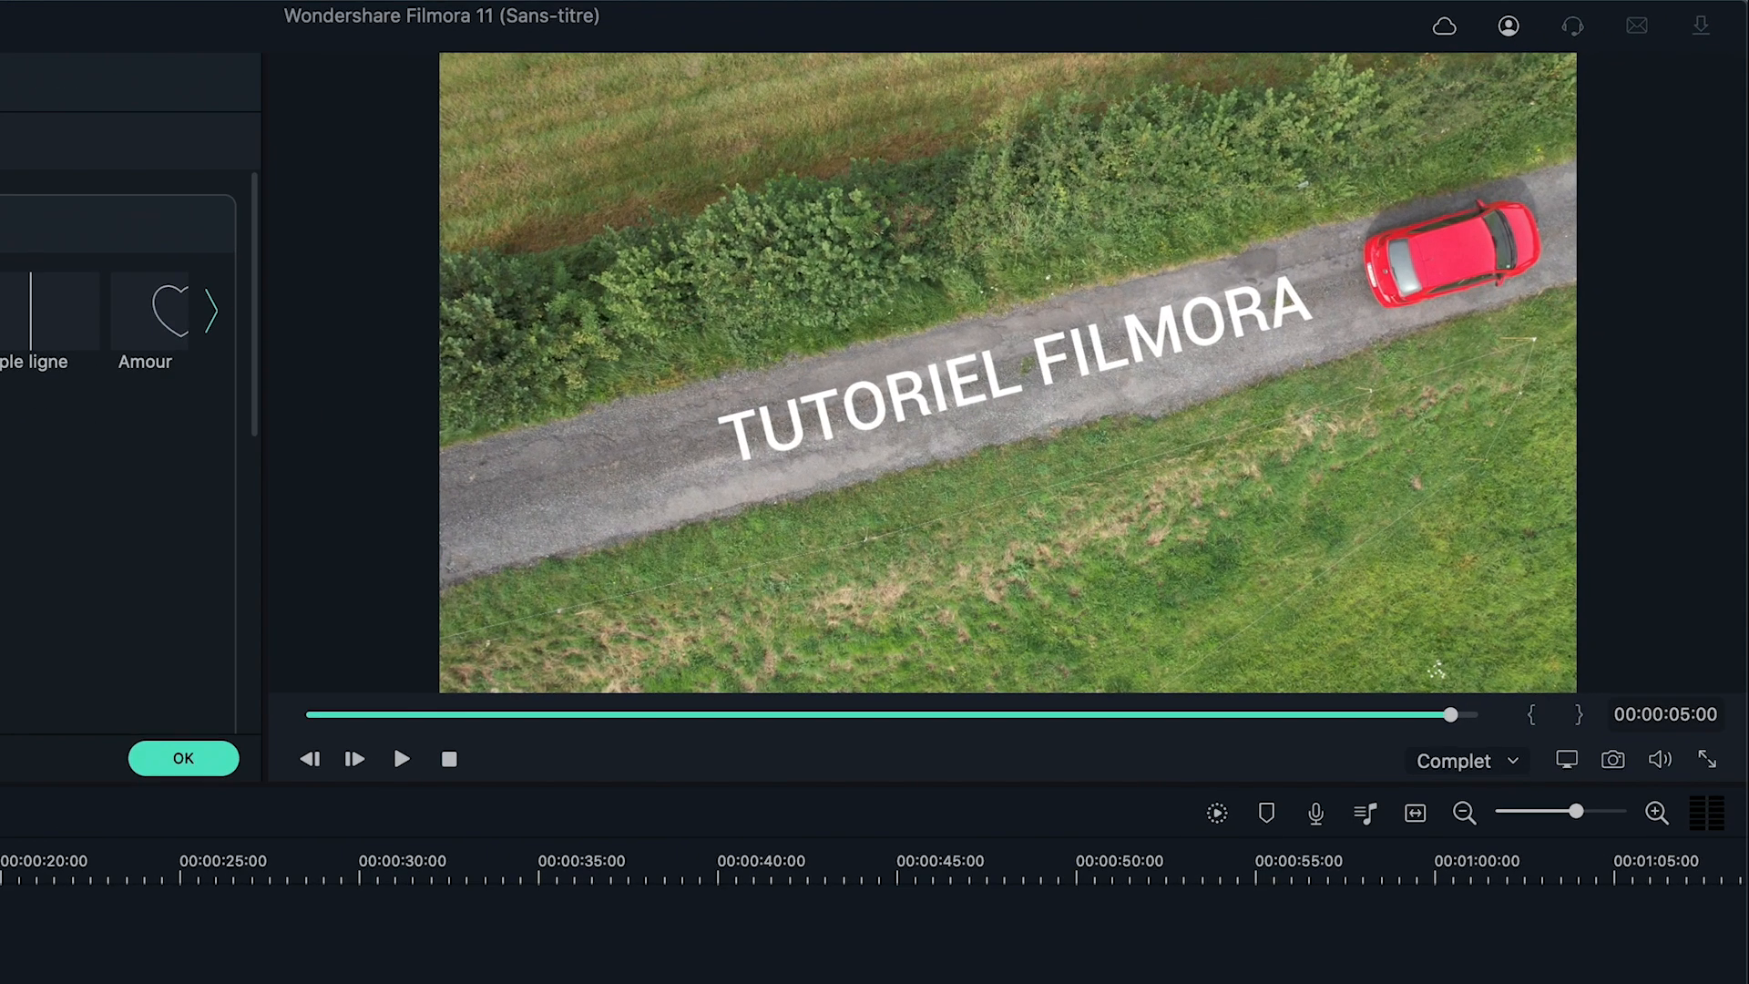
{"action": "left_click", "coordinate": [827, 412]}
{"action": "left_click_drag", "start_coordinate": [571, 467], "coordinate": [1446, 247]}
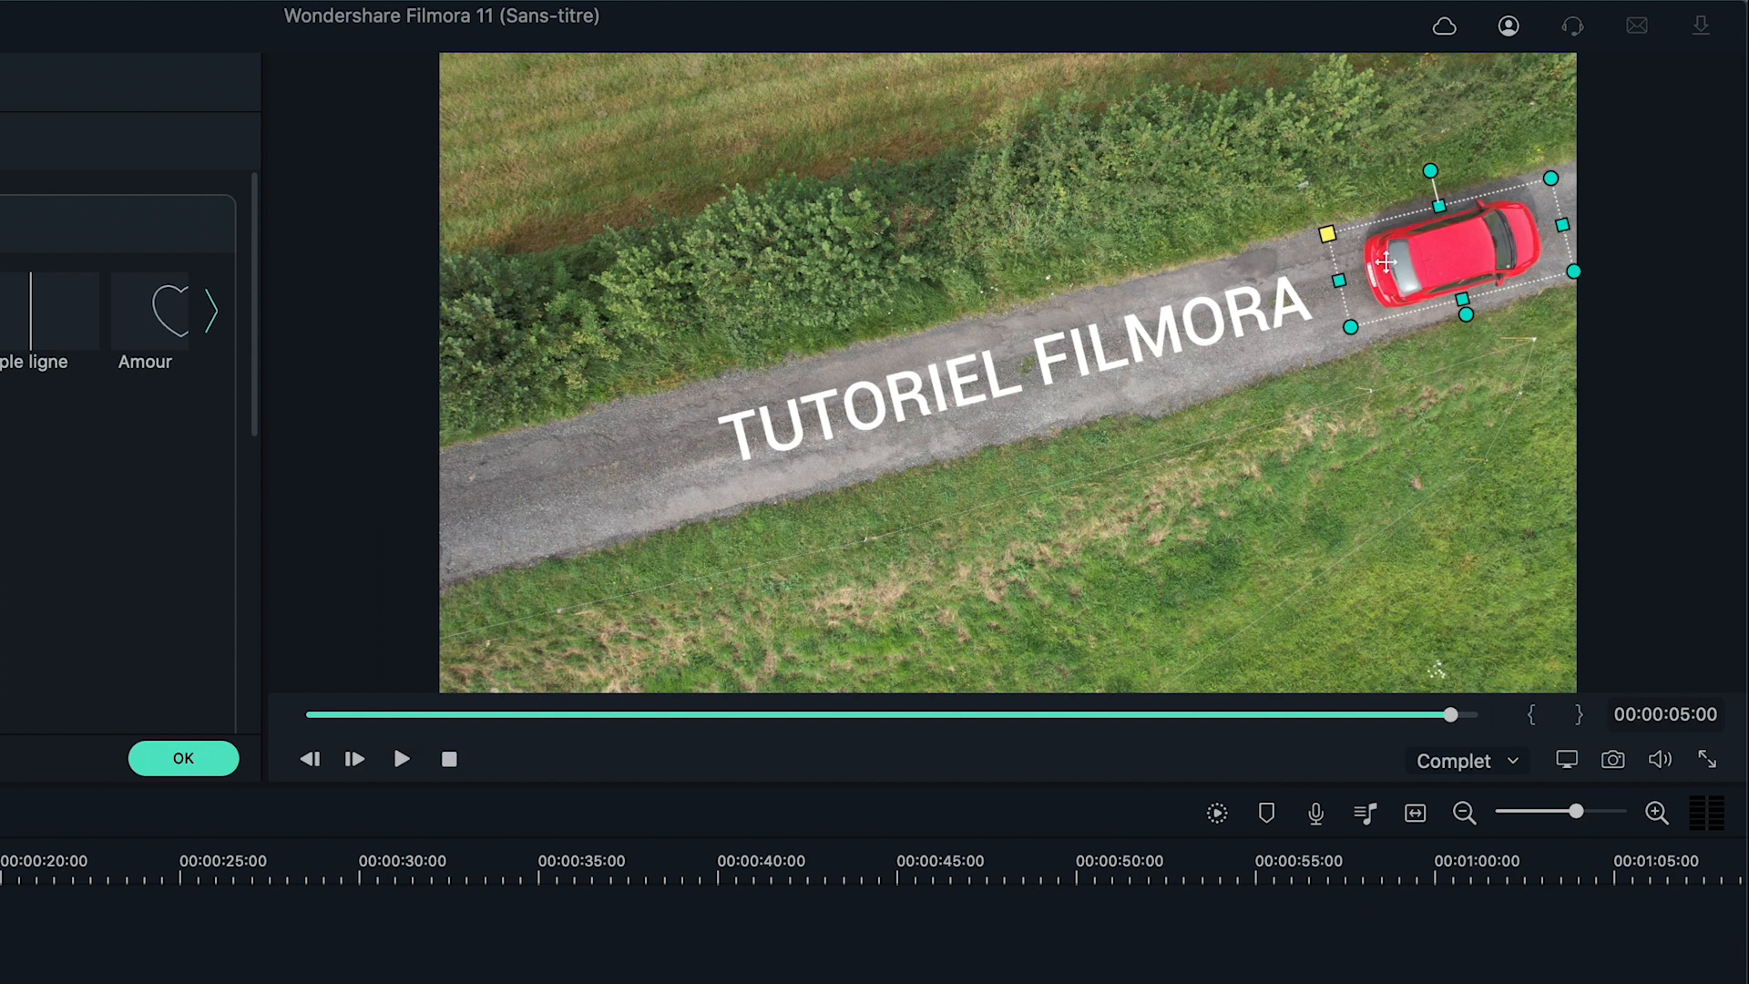
{"action": "left_click_drag", "start_coordinate": [1439, 207], "coordinate": [1440, 210]}
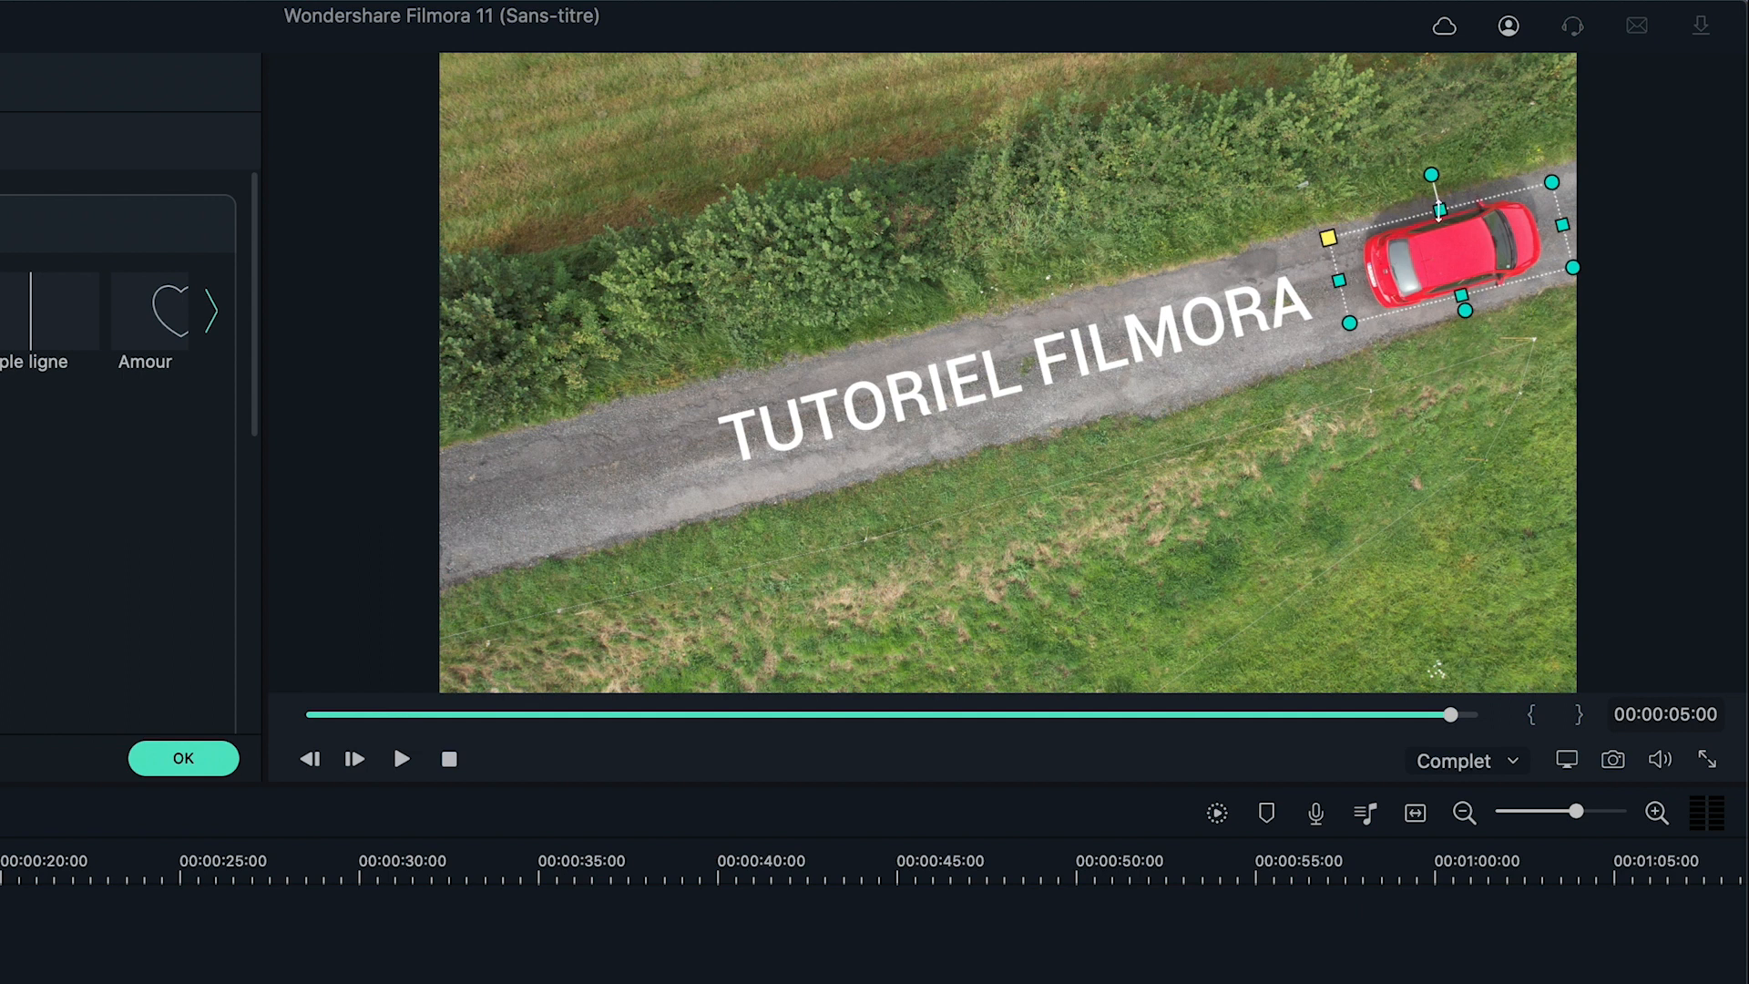
{"action": "left_click_drag", "start_coordinate": [1344, 279], "coordinate": [1358, 276]}
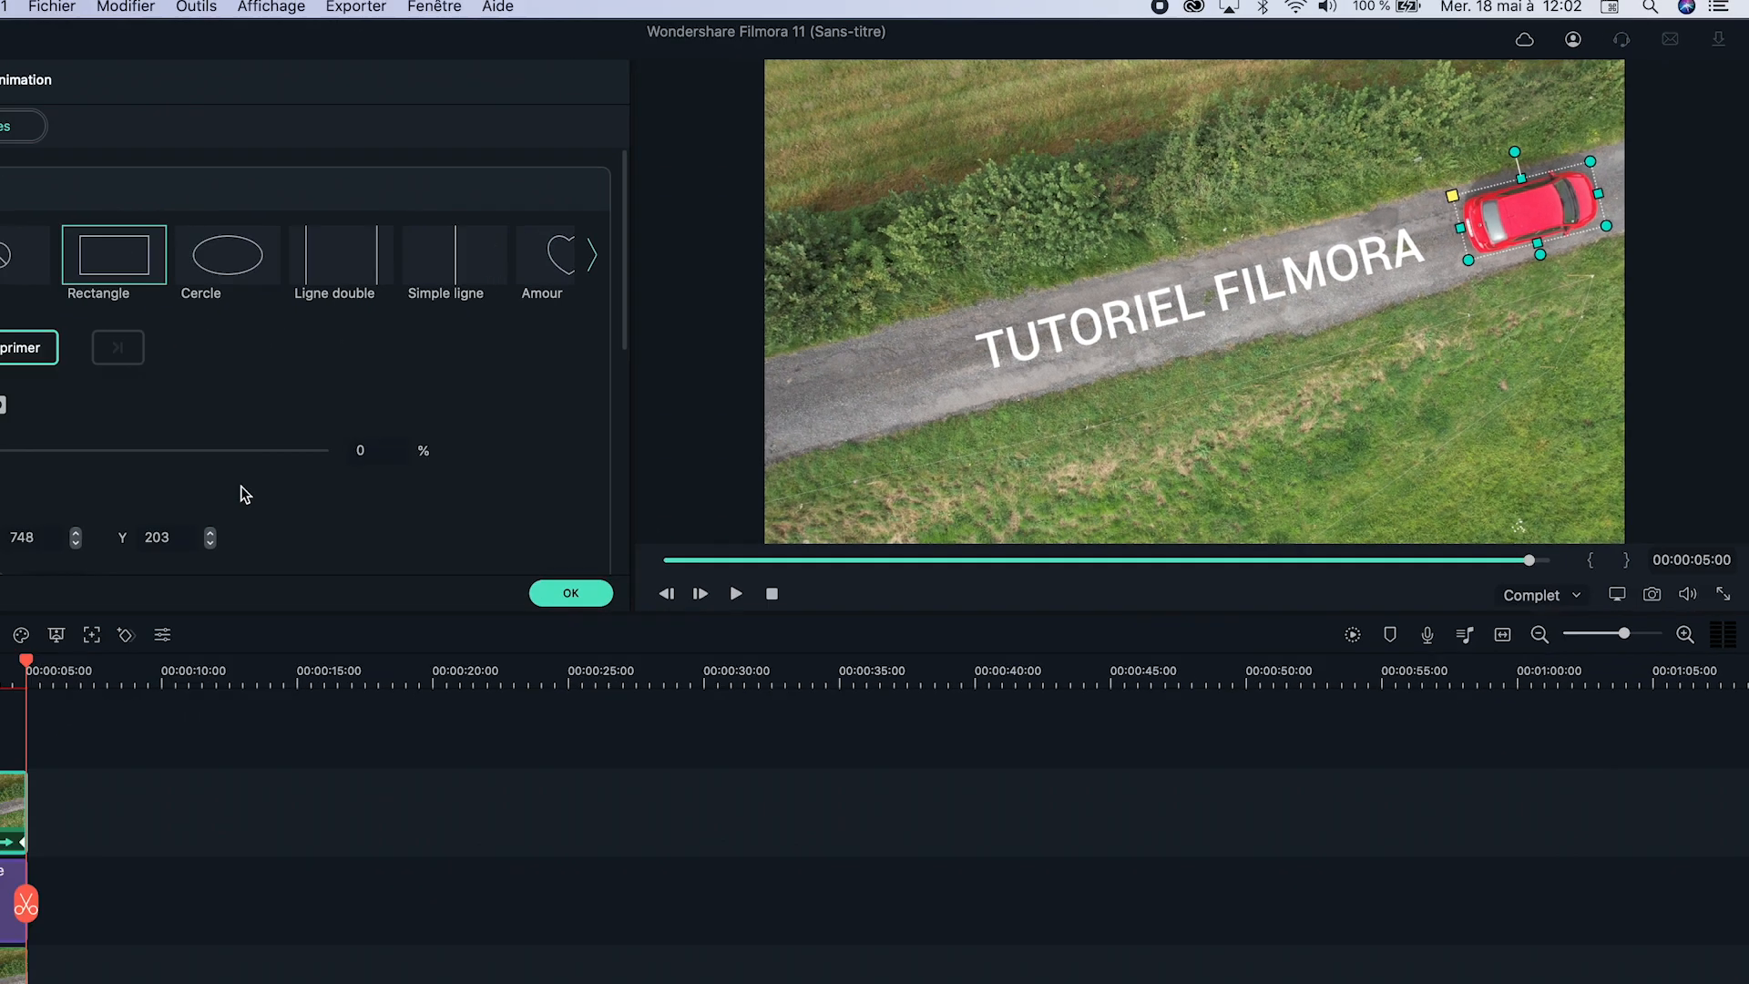
Step: Check the mask at several points along the clip, tighten its rear edge around the car at 00:00:02:18 and apply the mask settings
{"action": "left_click", "coordinate": [182, 609]}
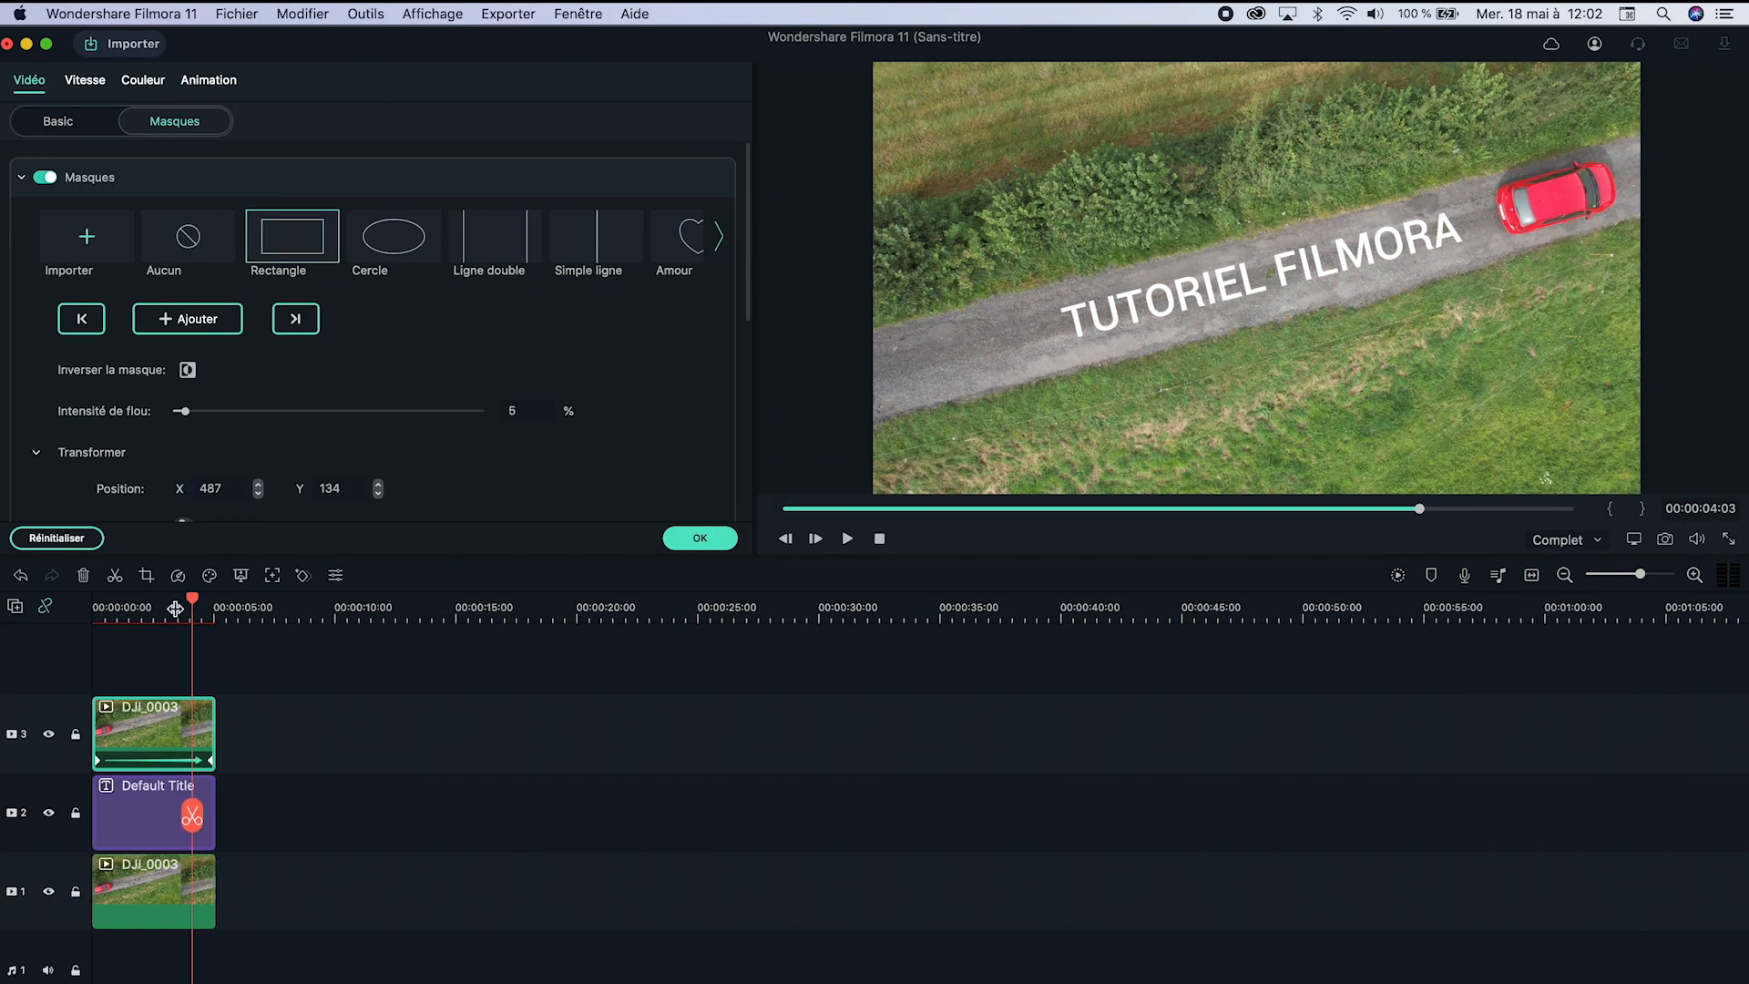
{"action": "left_click", "coordinate": [175, 609]}
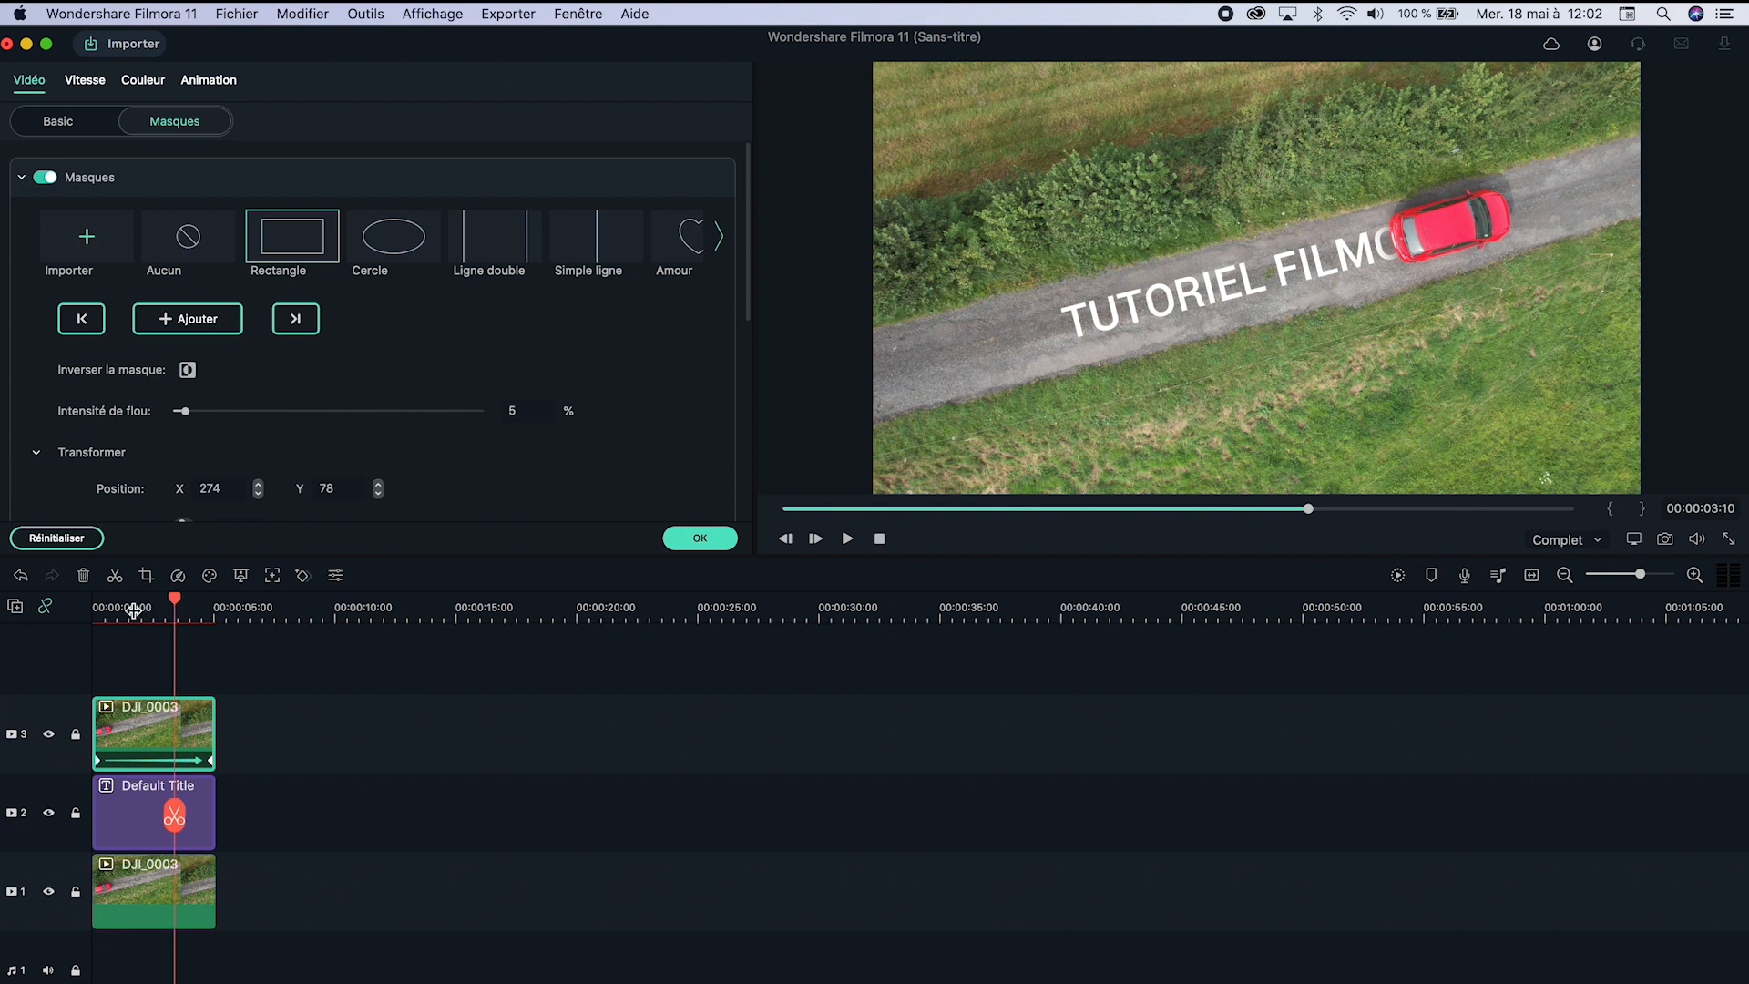
{"action": "left_click", "coordinate": [133, 609]}
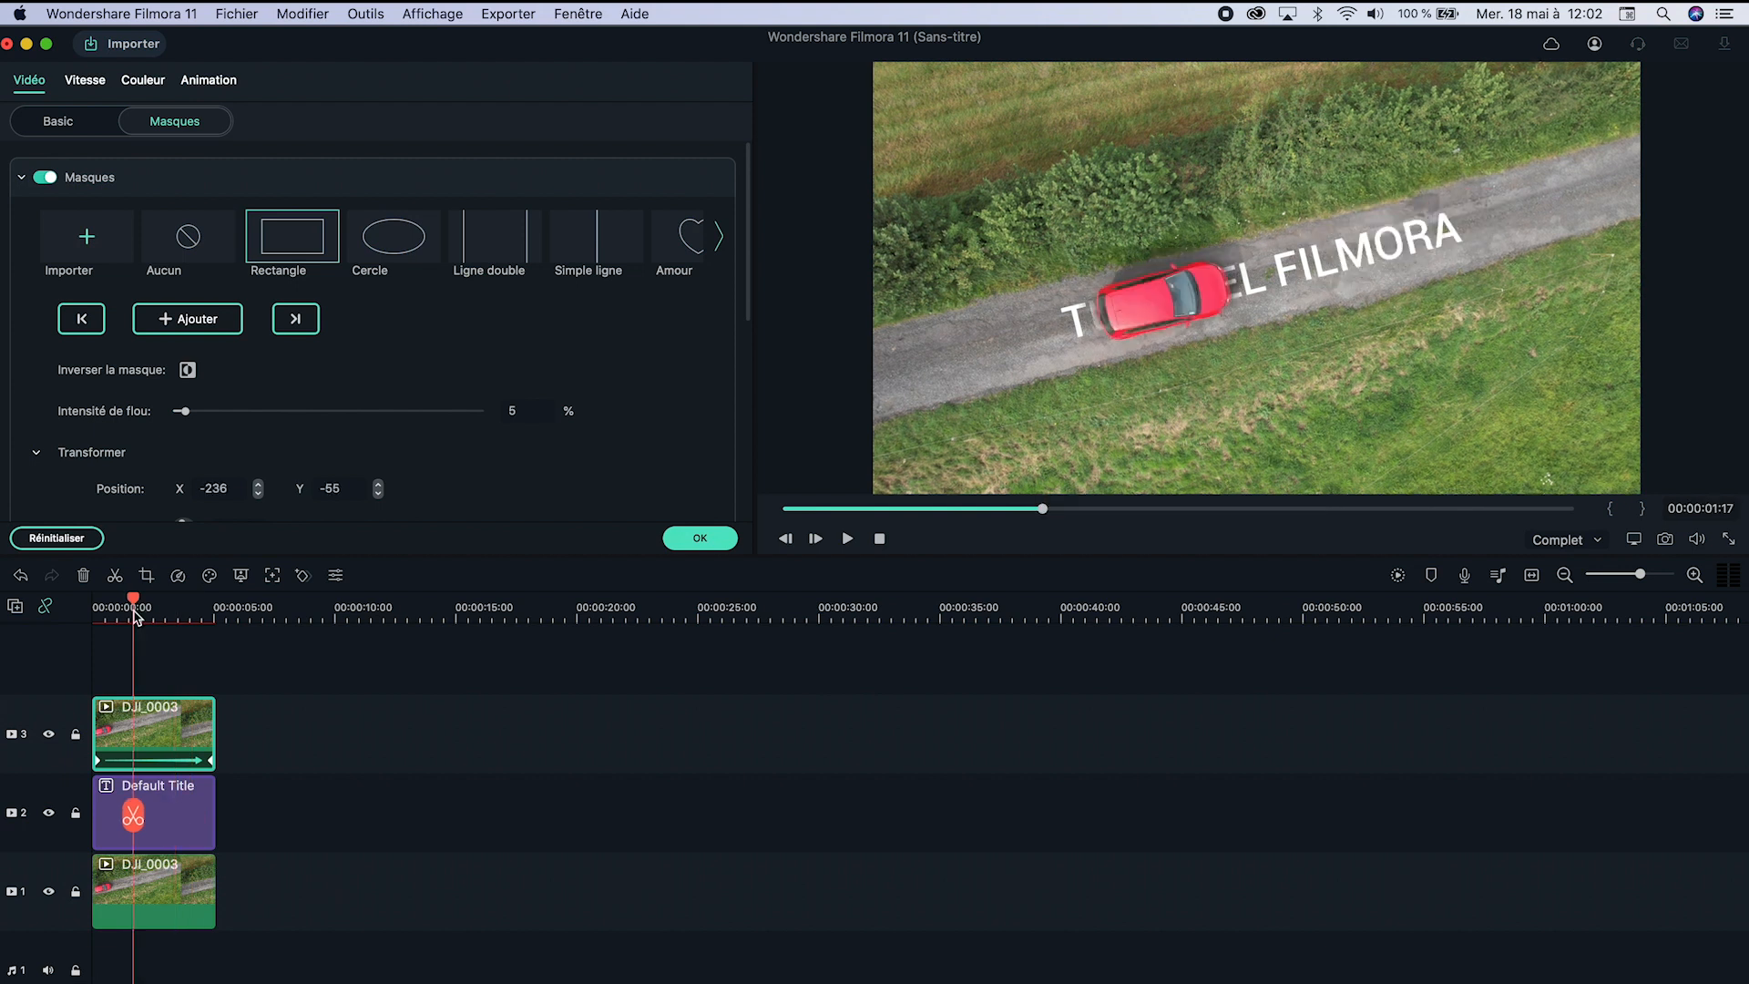
{"action": "left_click", "coordinate": [159, 609]}
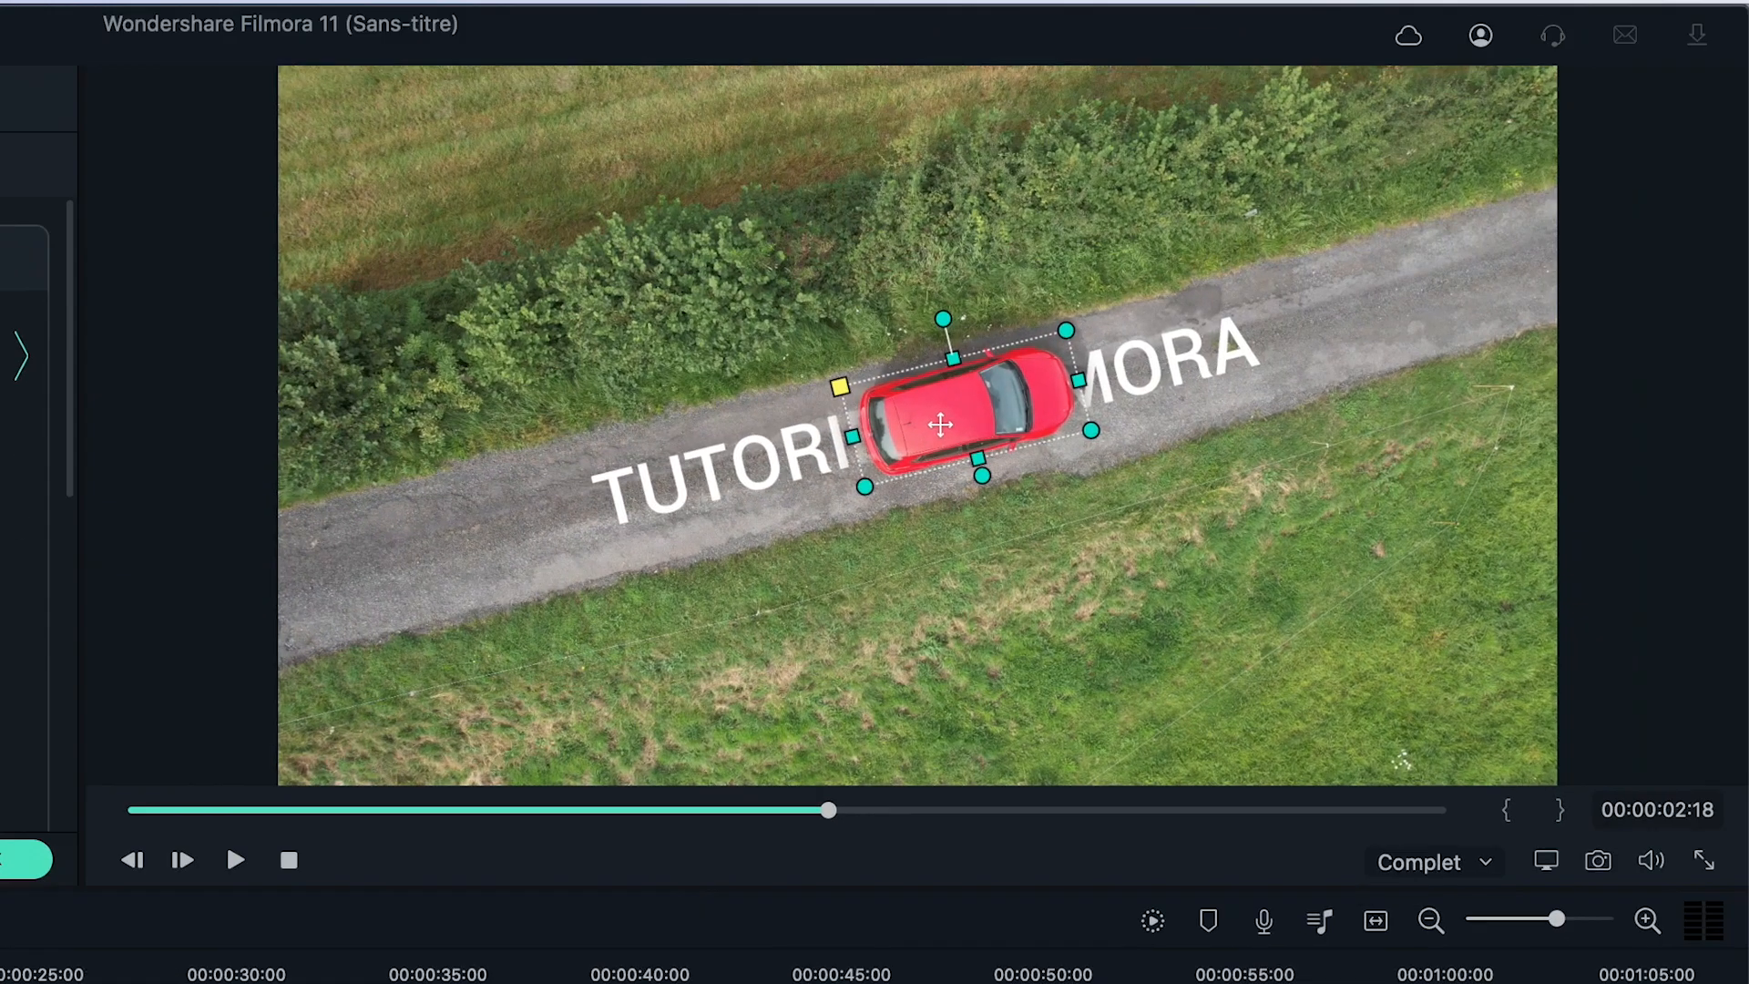
{"action": "left_click_drag", "start_coordinate": [854, 437], "coordinate": [857, 437]}
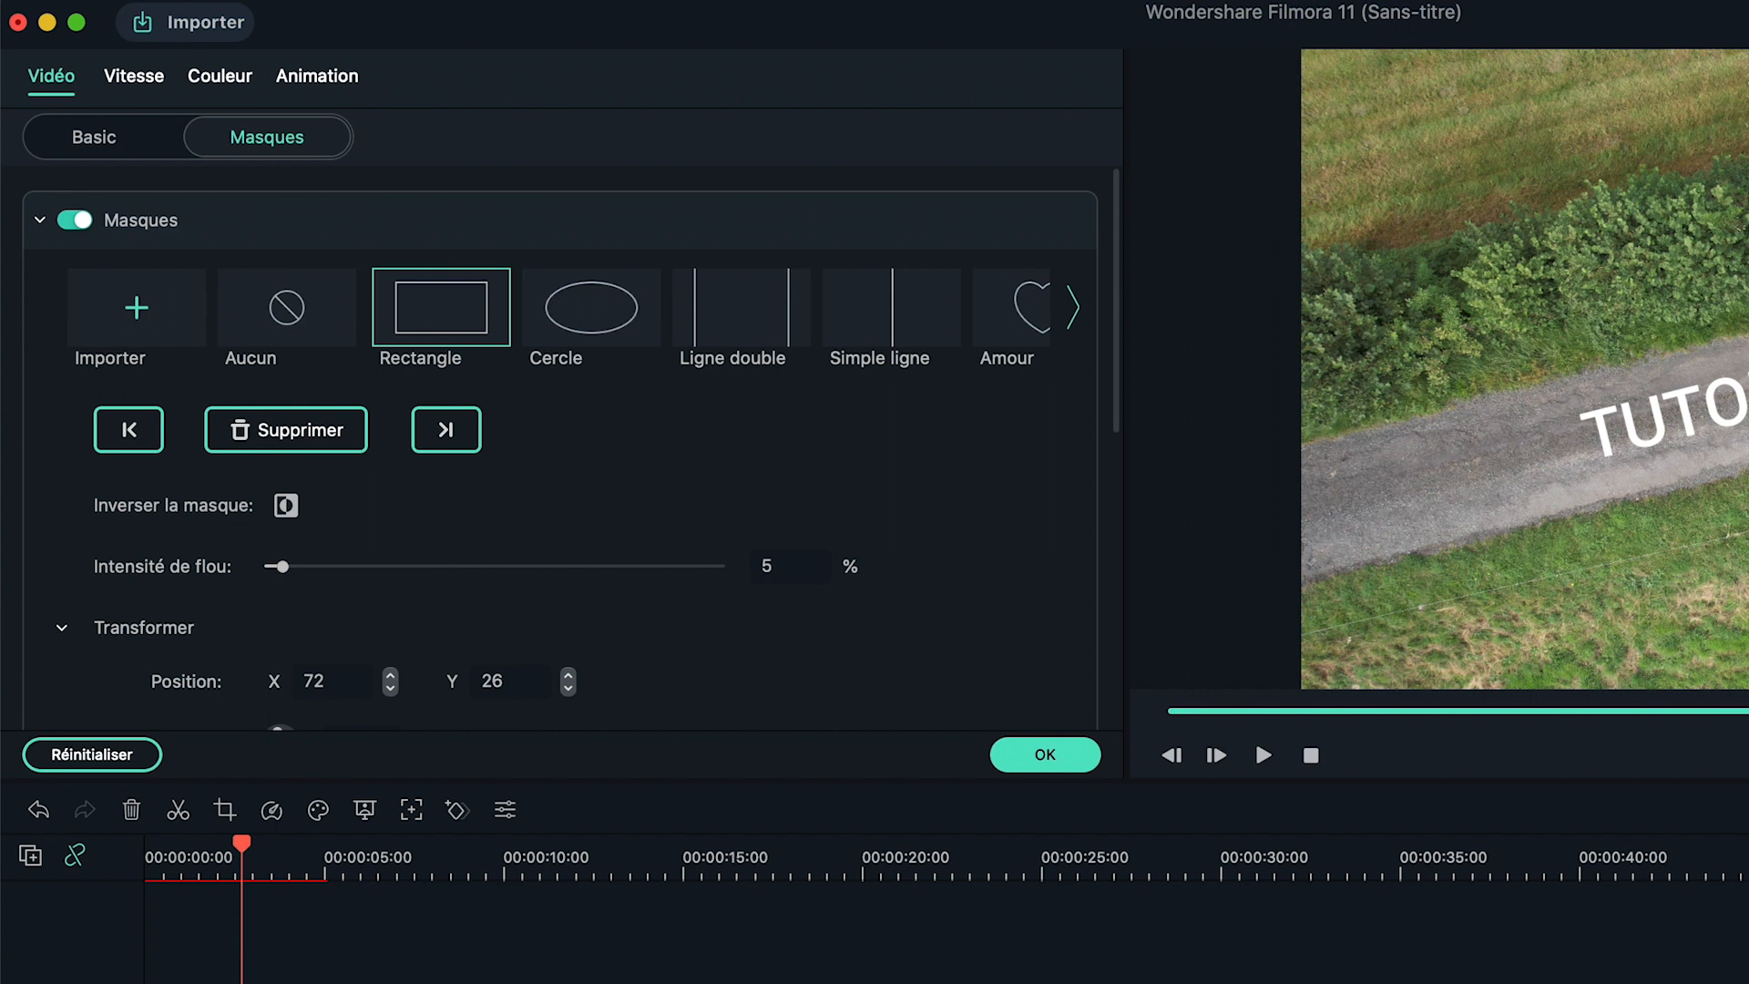
{"action": "left_click", "coordinate": [1046, 754]}
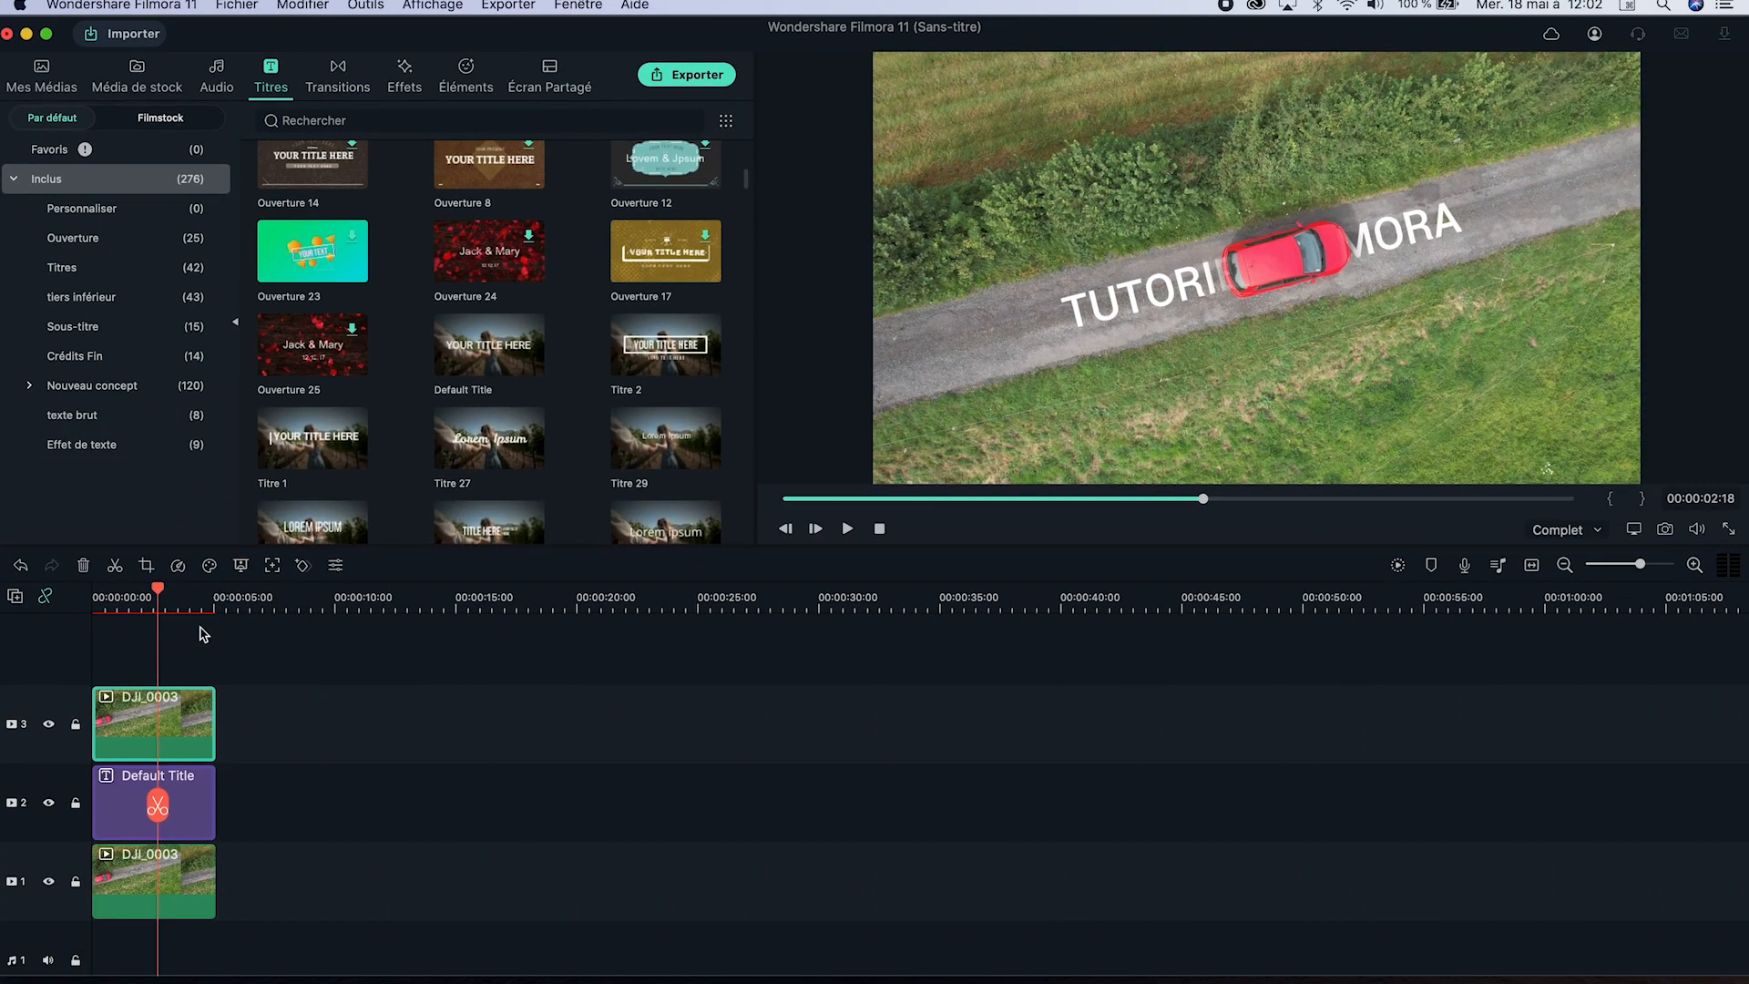